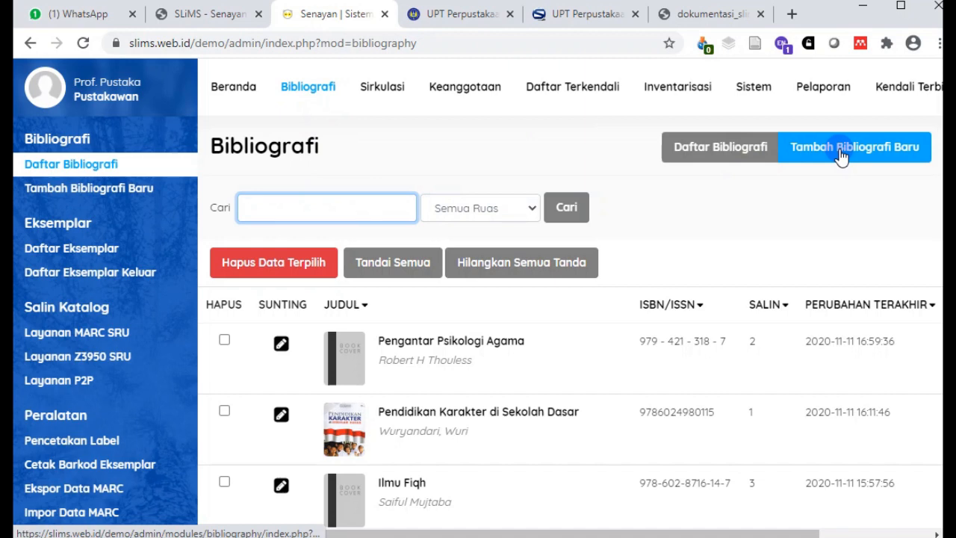
- View the Pengarang authority list under Daftar Terkendali and return to the Bibliografi module
{"action": "left_click", "coordinate": [553, 93]}
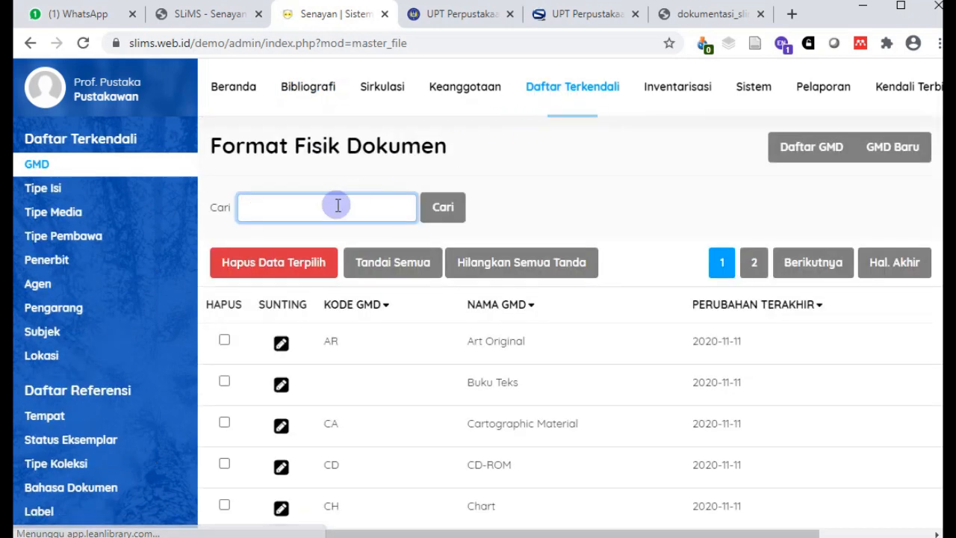
{"action": "left_click", "coordinate": [66, 307]}
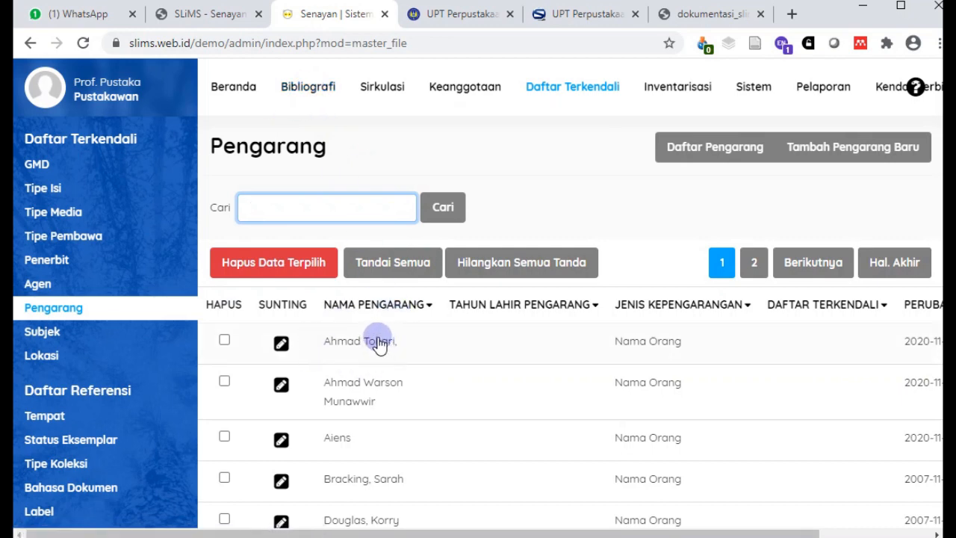
{"action": "left_click", "coordinate": [322, 101]}
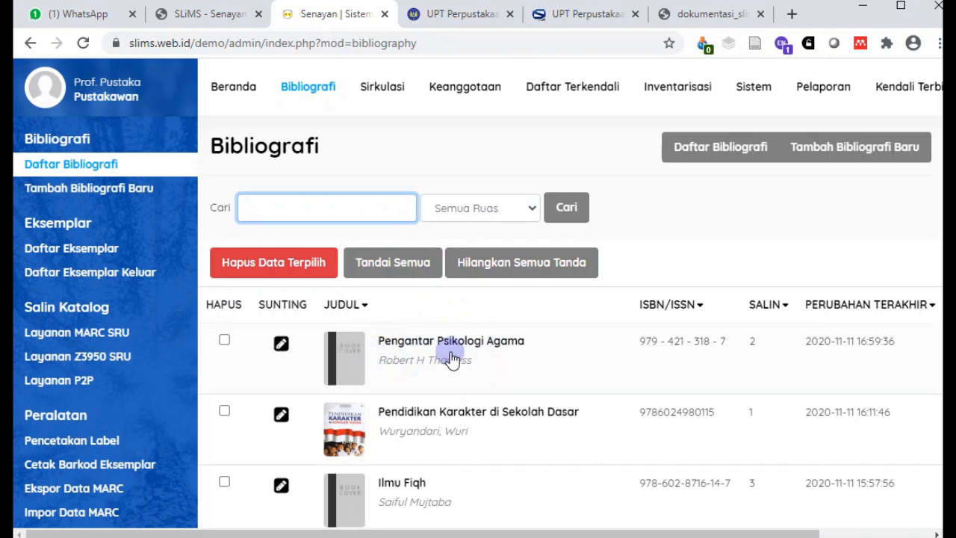
- Search the bibliography for "psikologi" and open the record Pengantar Psikologi Agama for editing
{"action": "left_click", "coordinate": [282, 204]}
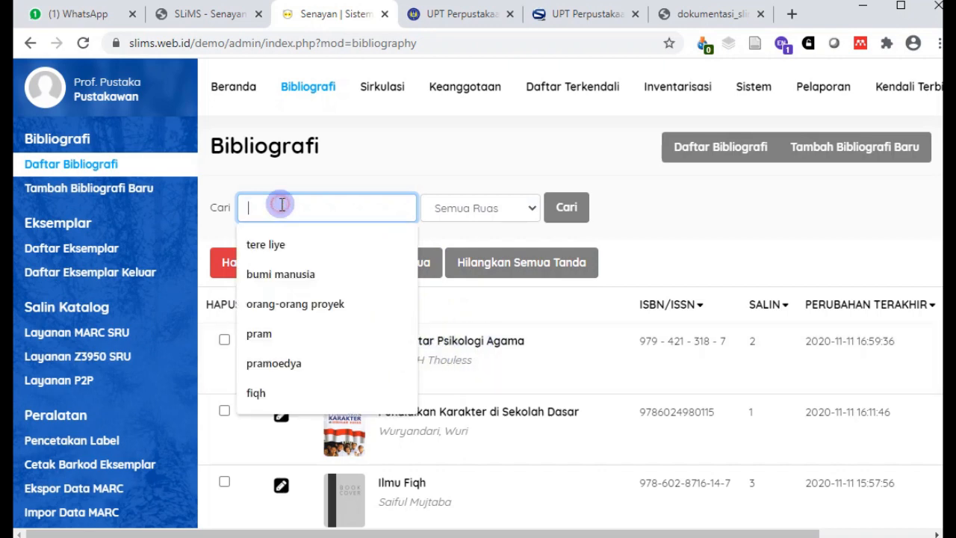
{"action": "left_click", "coordinate": [432, 145]}
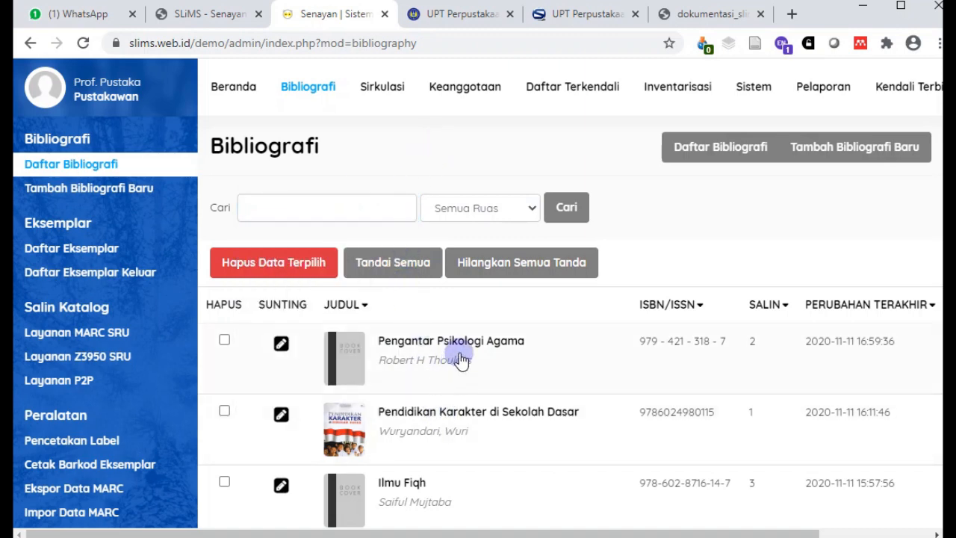
{"action": "left_click", "coordinate": [328, 210]}
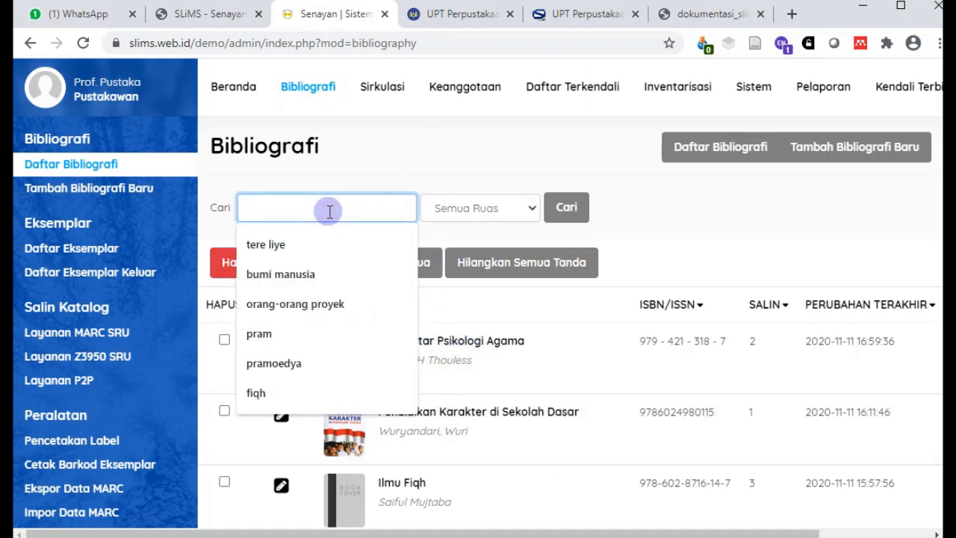
{"action": "type", "text": "psikologi"}
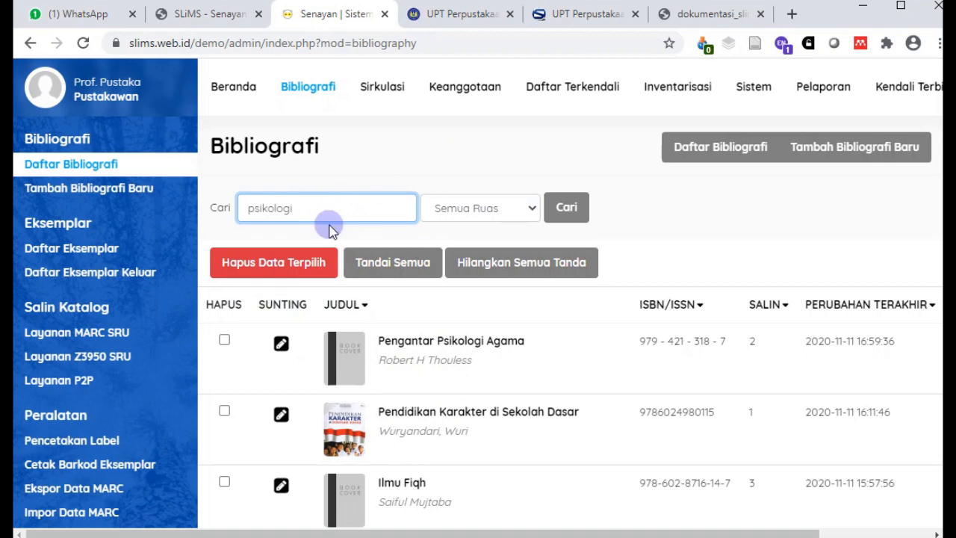
{"action": "left_click", "coordinate": [566, 212]}
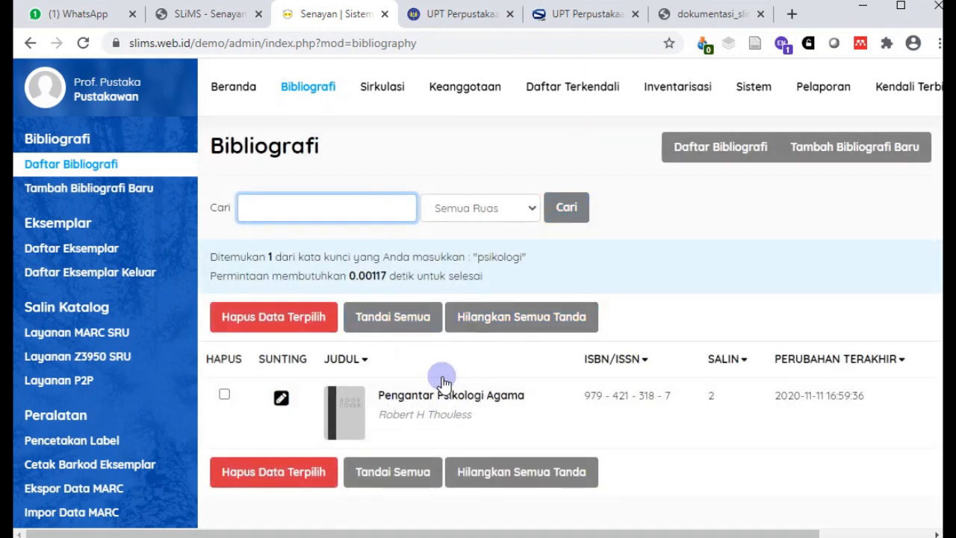
{"action": "left_click", "coordinate": [289, 403]}
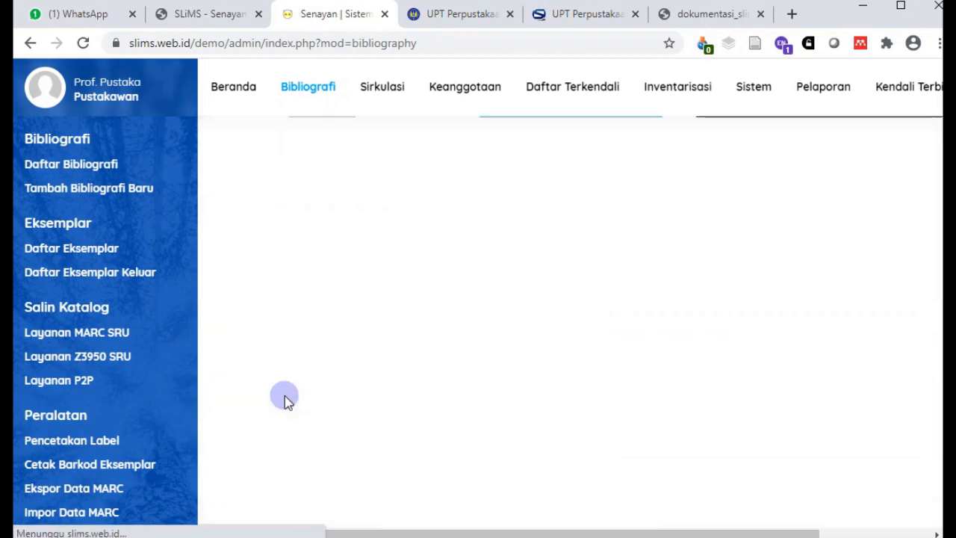
{"action": "left_click", "coordinate": [810, 321]}
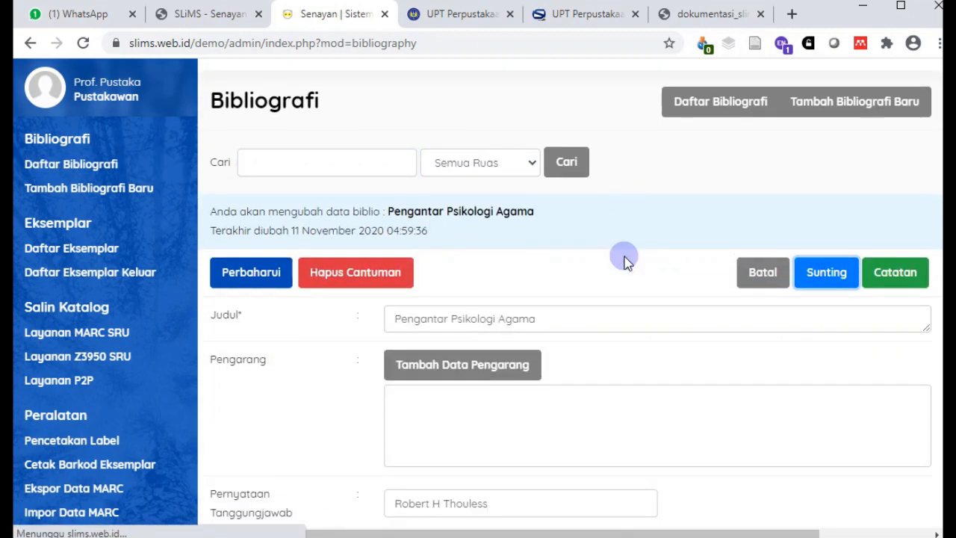
- Add a new copy to the record with Kode Eksemplar 2020B0007H and save it
{"action": "scroll", "coordinate": [623, 262], "scroll_direction": "down", "scroll_amount": 5}
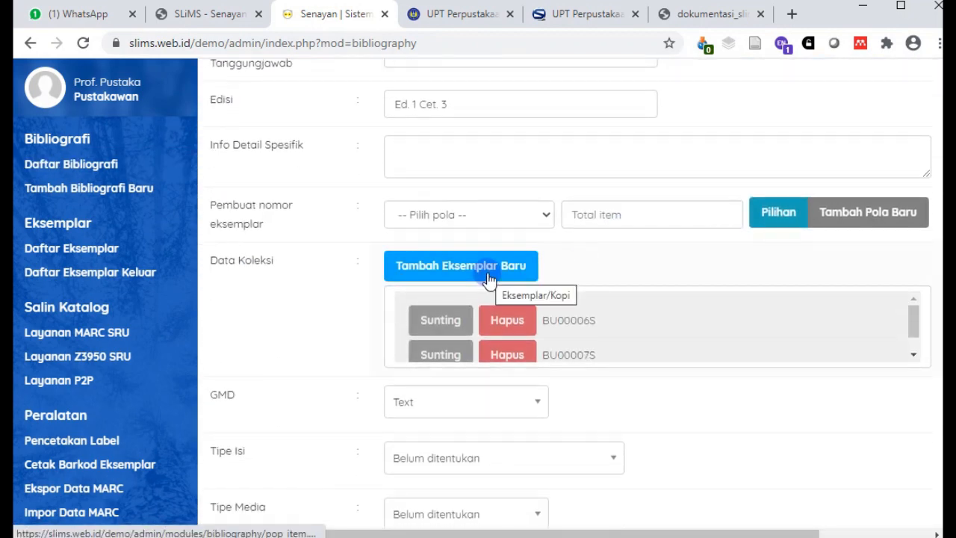
{"action": "left_click", "coordinate": [489, 276]}
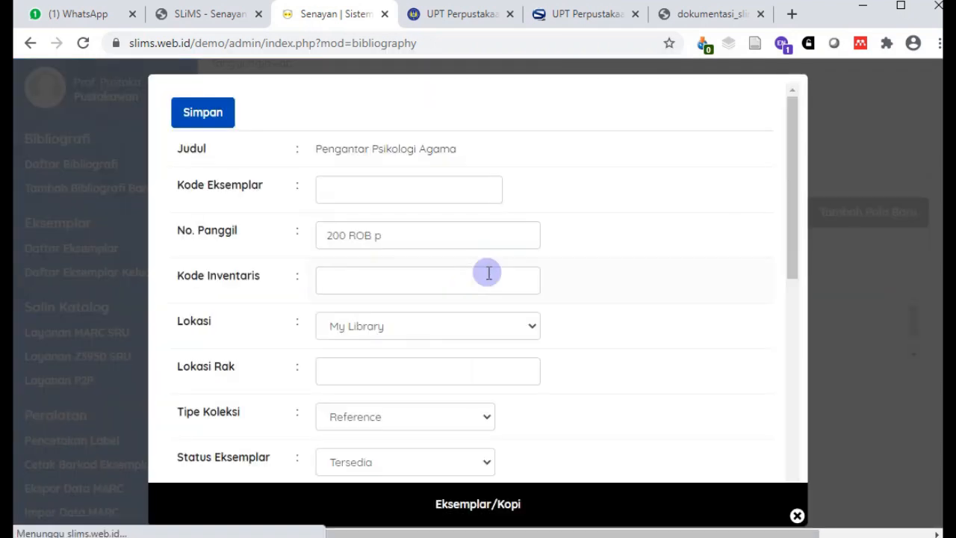
{"action": "left_click", "coordinate": [321, 189]}
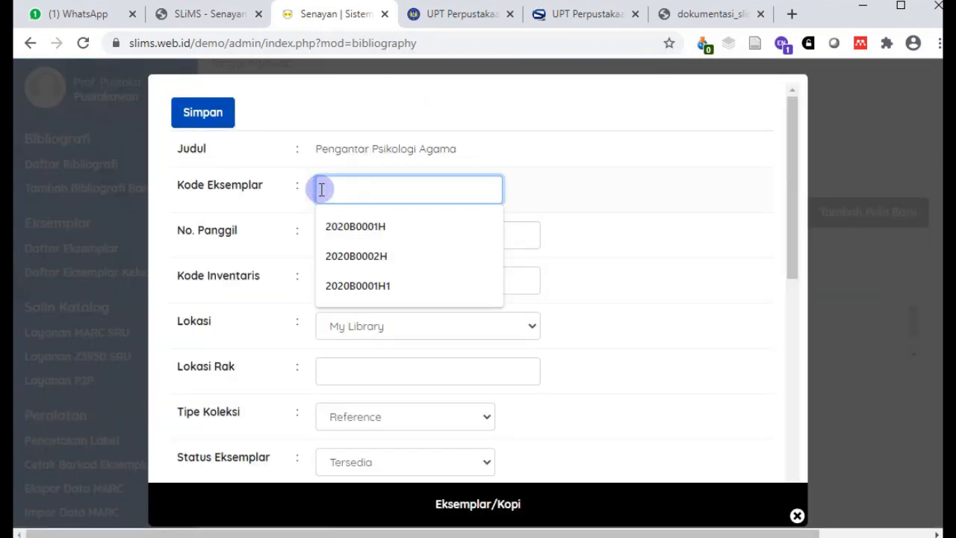
{"action": "left_click", "coordinate": [381, 226]}
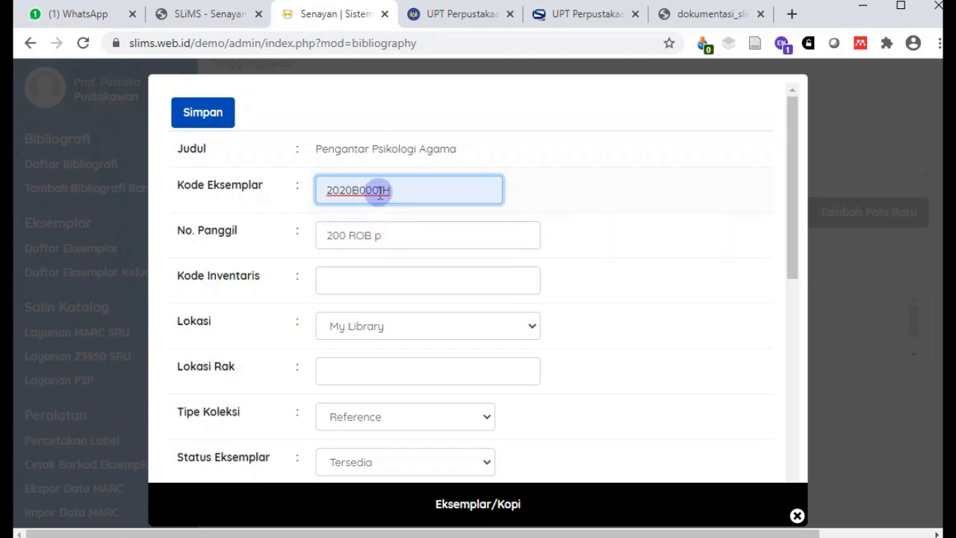
{"action": "left_click_drag", "start_coordinate": [380, 193], "coordinate": [386, 193]}
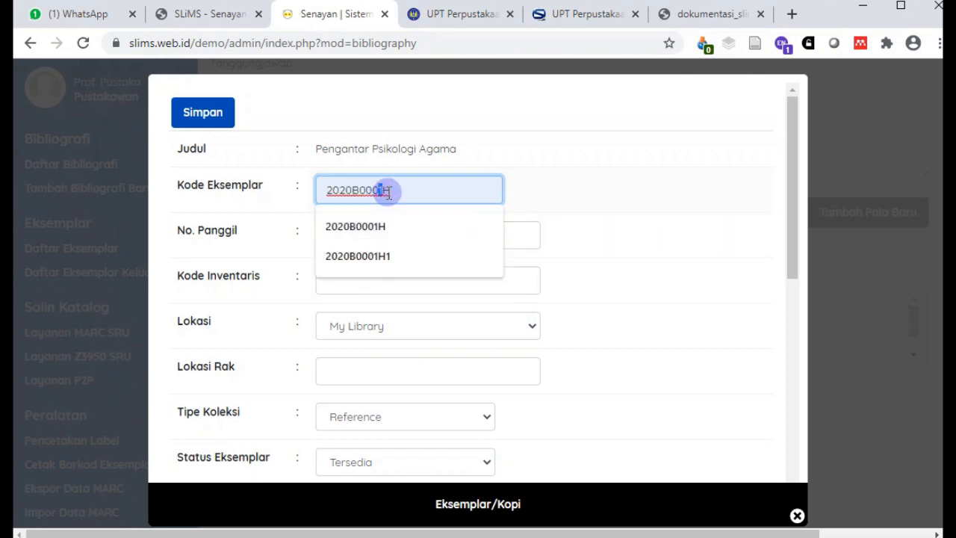
{"action": "type", "text": "7"}
{"action": "left_click", "coordinate": [612, 189]}
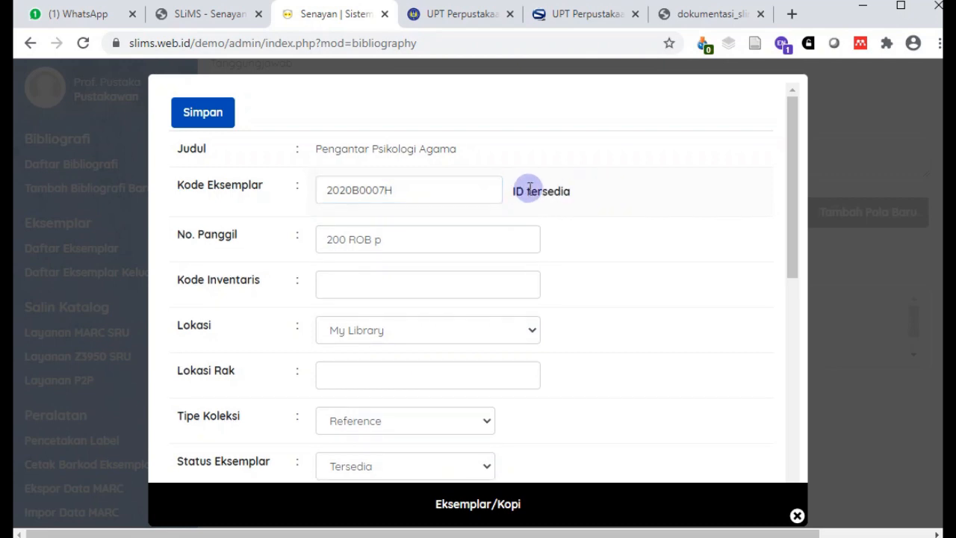
{"action": "triple_click", "coordinate": [400, 238]}
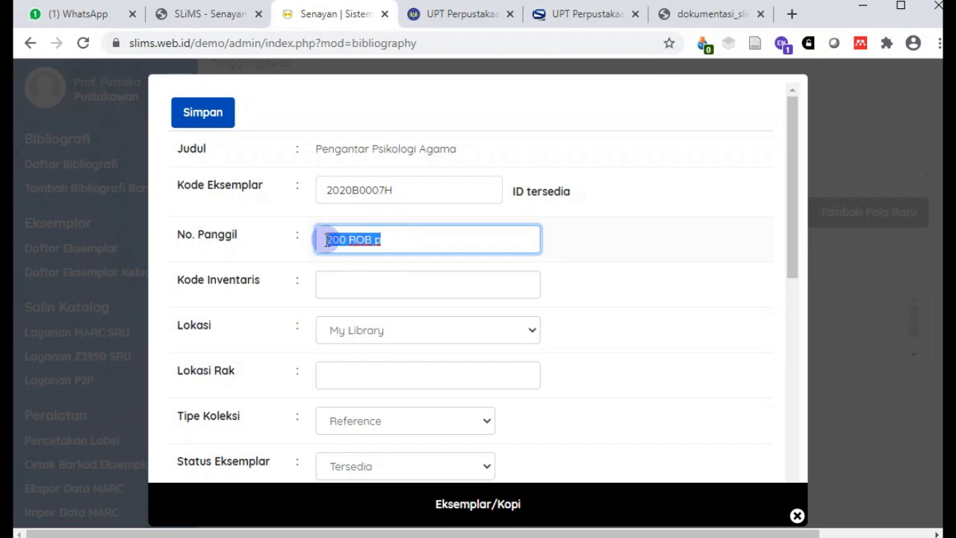
{"action": "left_click", "coordinate": [217, 116]}
- Review the remaining fields of the Pengantar Psikologi Agama record and save the updated bibliography data
{"action": "scroll", "coordinate": [510, 220], "scroll_direction": "up", "scroll_amount": 3}
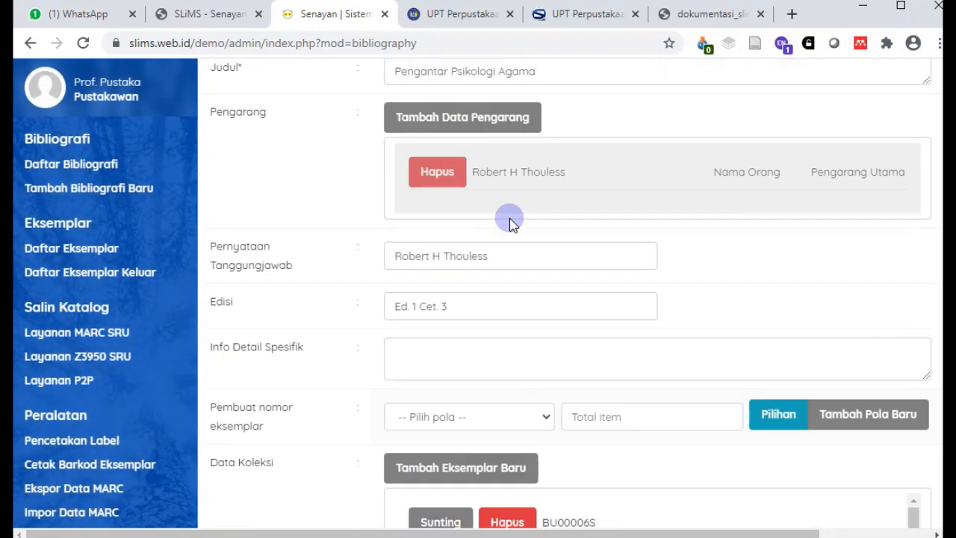
{"action": "scroll", "coordinate": [510, 224], "scroll_direction": "down", "scroll_amount": 12}
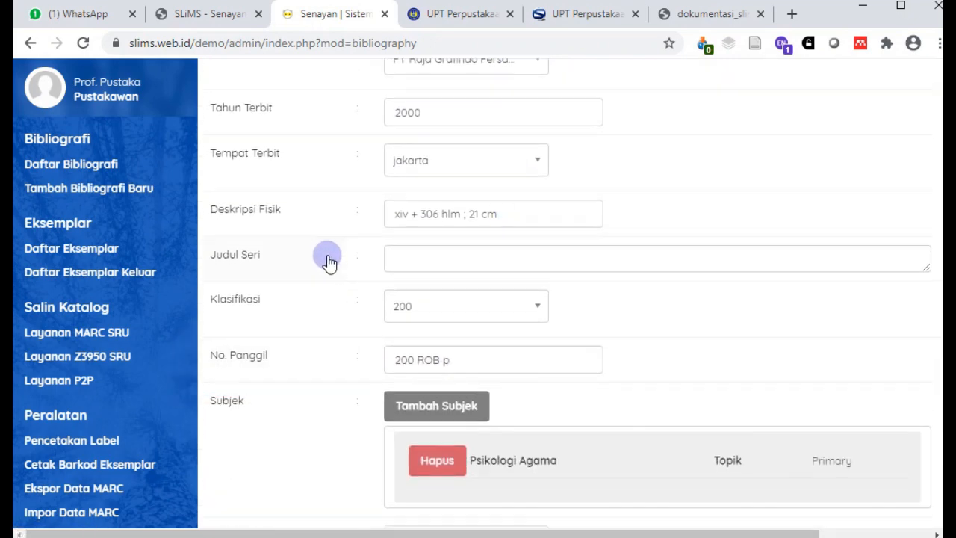
{"action": "scroll", "coordinate": [329, 261], "scroll_direction": "down", "scroll_amount": 10}
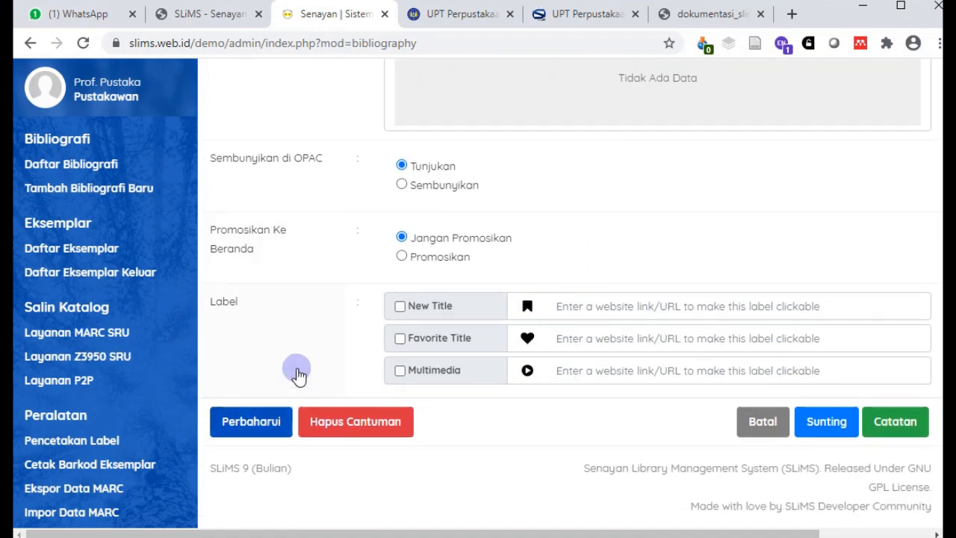
{"action": "scroll", "coordinate": [299, 374], "scroll_direction": "up", "scroll_amount": 5}
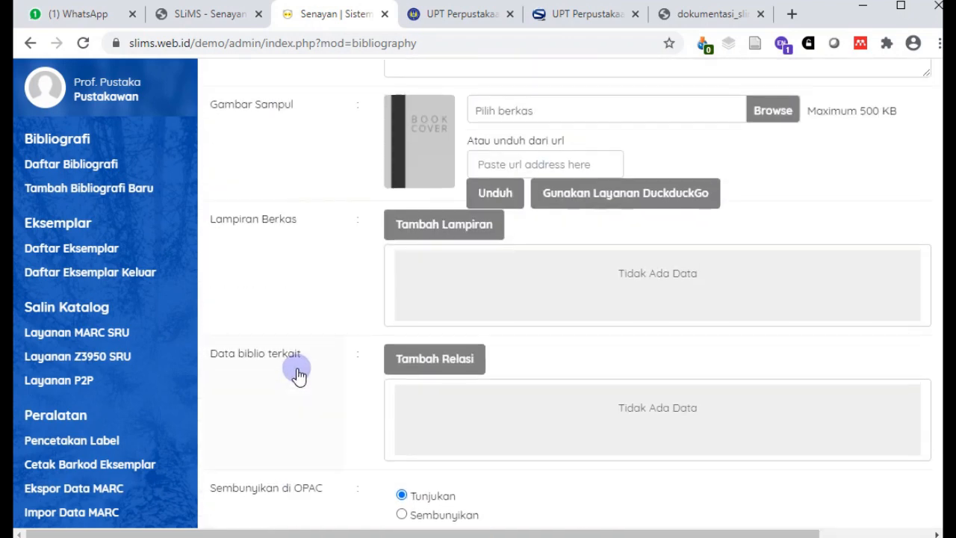
{"action": "scroll", "coordinate": [299, 373], "scroll_direction": "down", "scroll_amount": 6}
{"action": "left_click", "coordinate": [272, 416]}
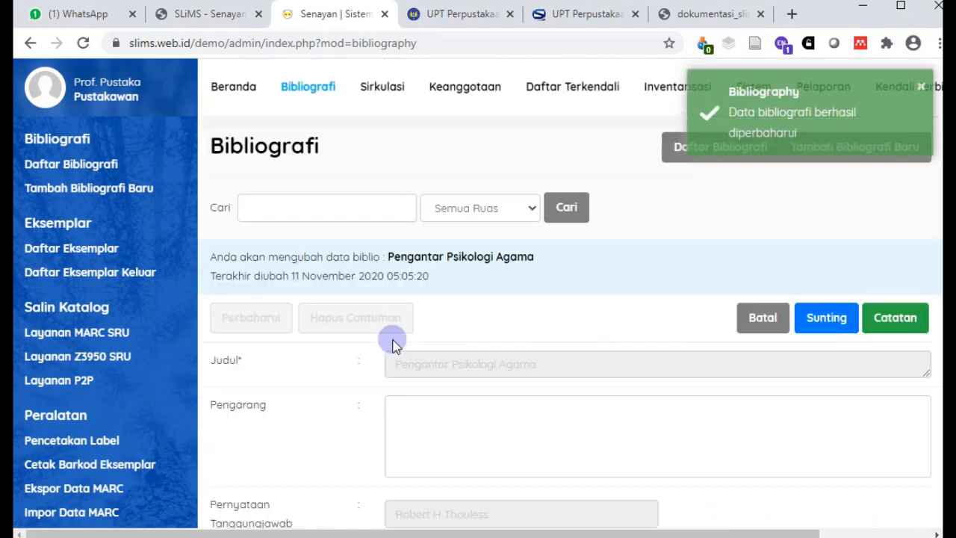
{"action": "left_click", "coordinate": [918, 89]}
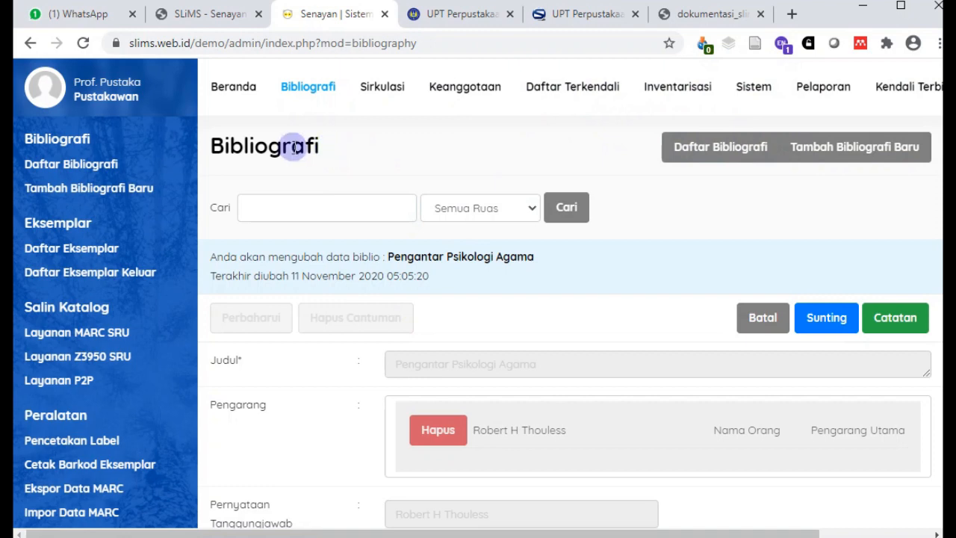
- Start a new bibliography record and enter "Orang-orang proyek" as its Judul
{"action": "left_click", "coordinate": [106, 162]}
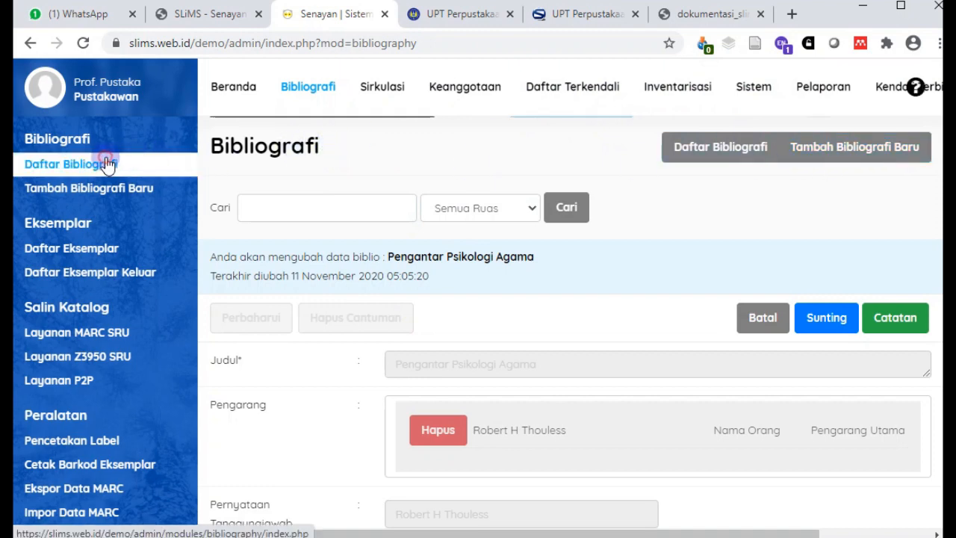
{"action": "left_click", "coordinate": [102, 191]}
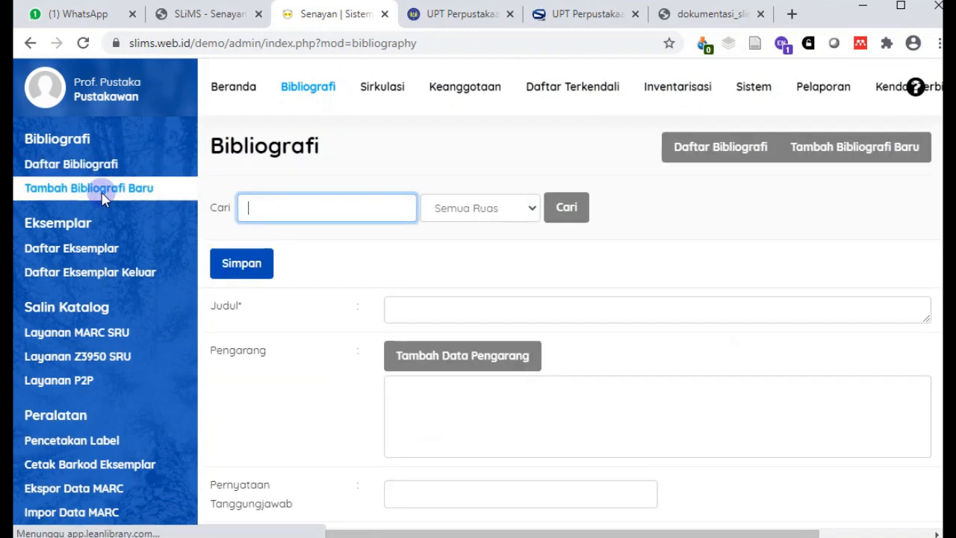
{"action": "left_click", "coordinate": [96, 164]}
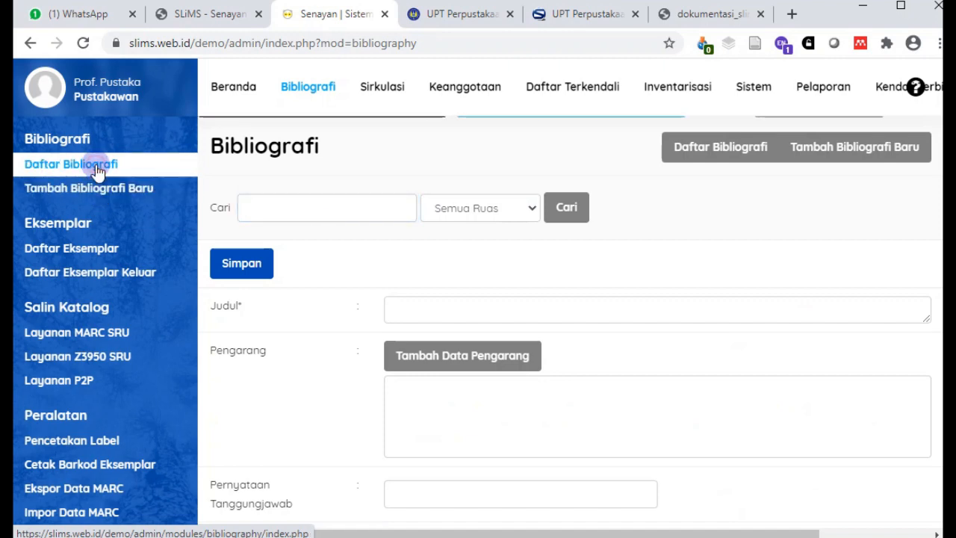
{"action": "left_click", "coordinate": [852, 153]}
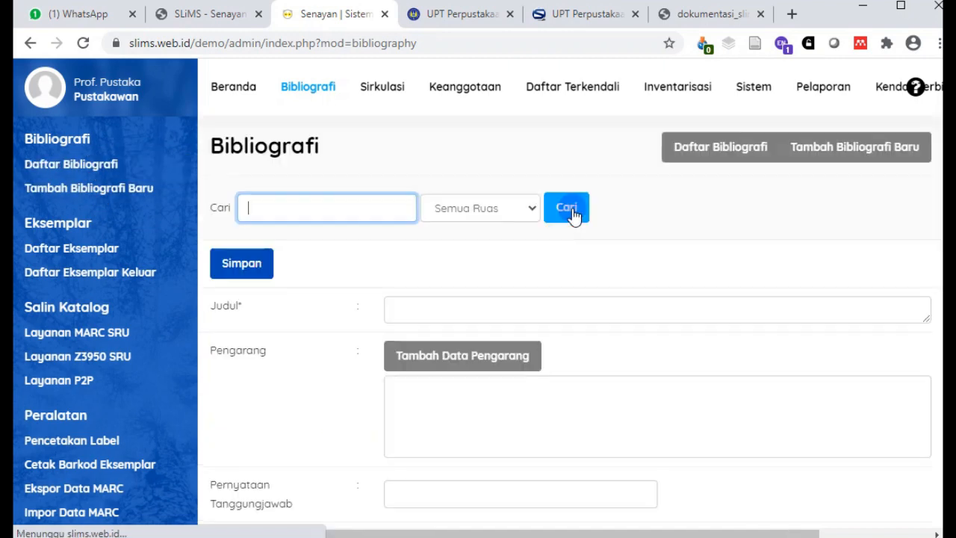
{"action": "scroll", "coordinate": [682, 231], "scroll_direction": "down", "scroll_amount": 1}
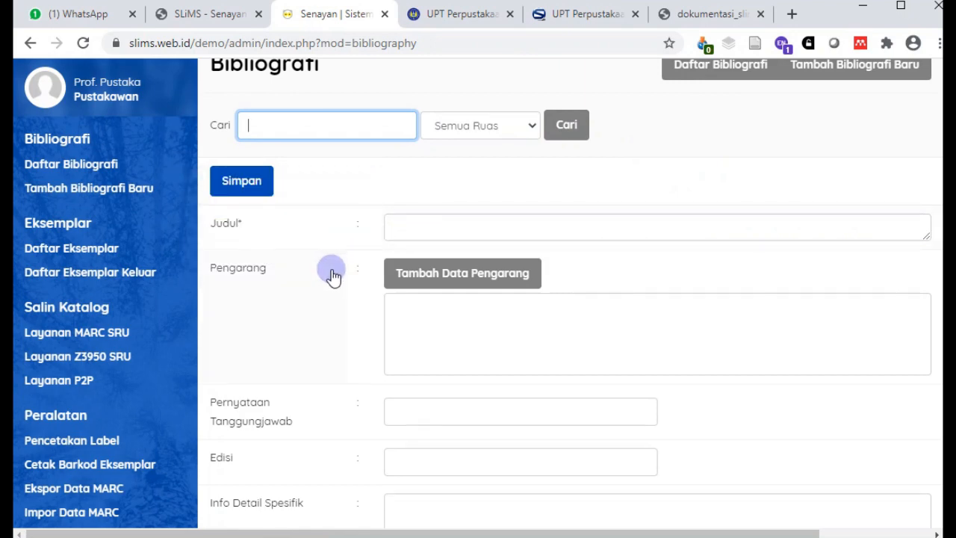
{"action": "left_click", "coordinate": [412, 227]}
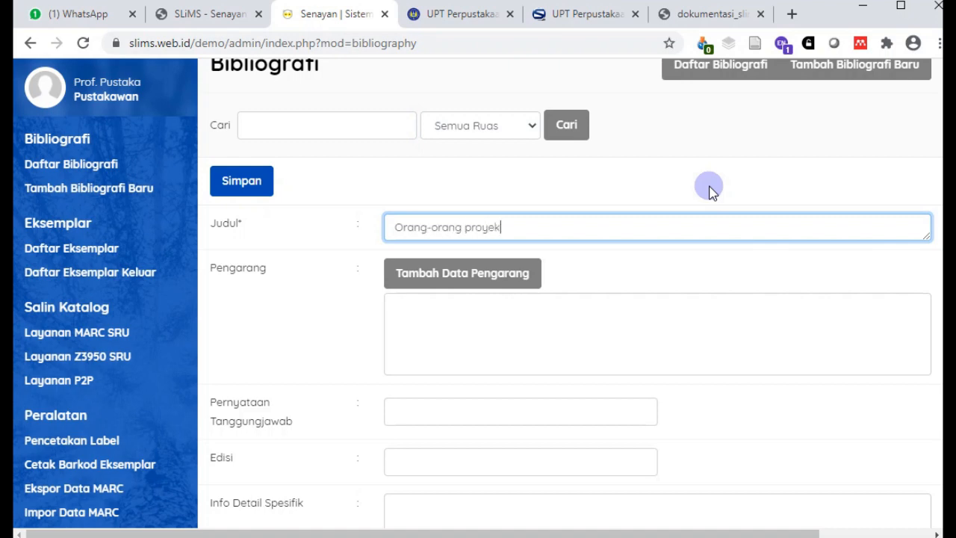
- Start adding an author to the new record and search the author names for "Tohari, Ahmad"
{"action": "left_click", "coordinate": [425, 280]}
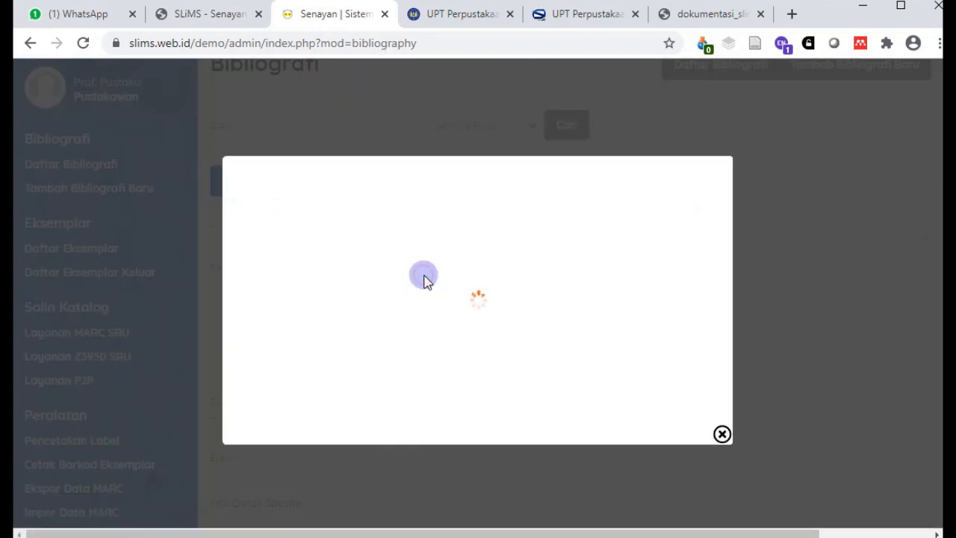
{"action": "left_click", "coordinate": [329, 229]}
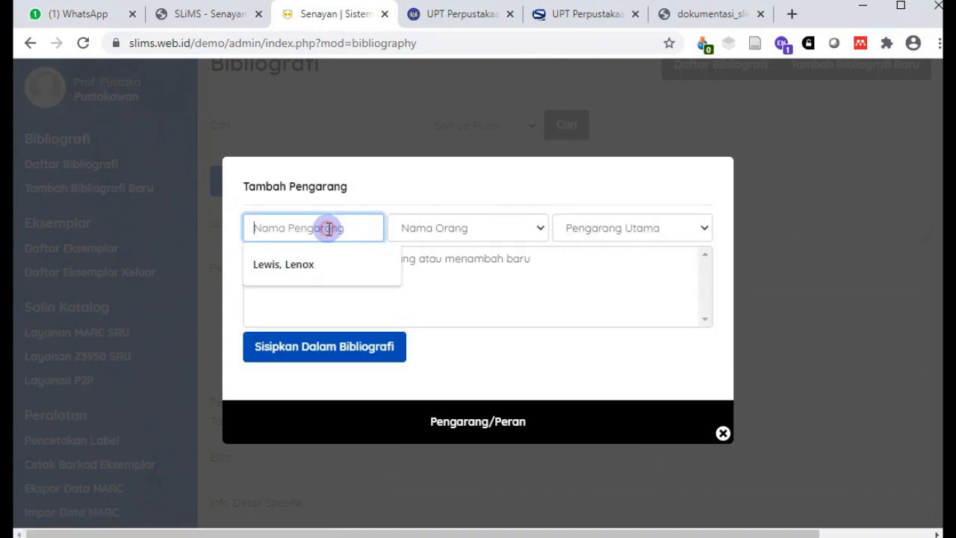
{"action": "type", "text": "Tohari"}
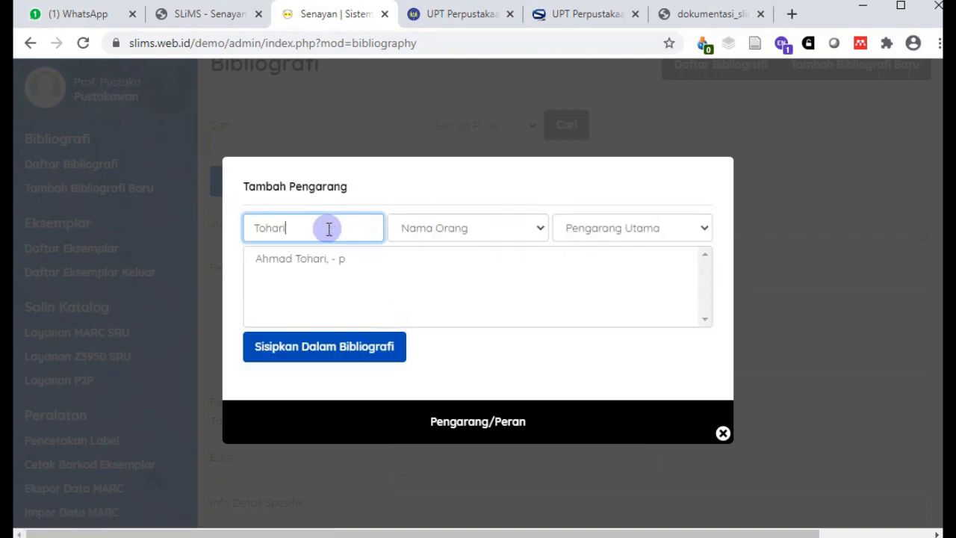
{"action": "type", "text": ", Ah"}
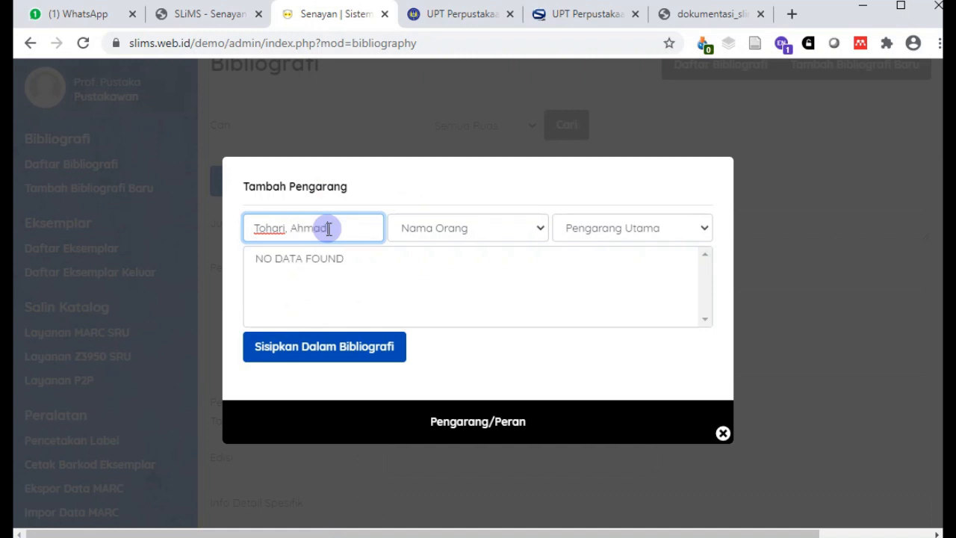
{"action": "type", "text": "mad"}
- Replace the author search text with "ahmad" and select the existing author Ahmad Tohari
{"action": "triple_click", "coordinate": [334, 228]}
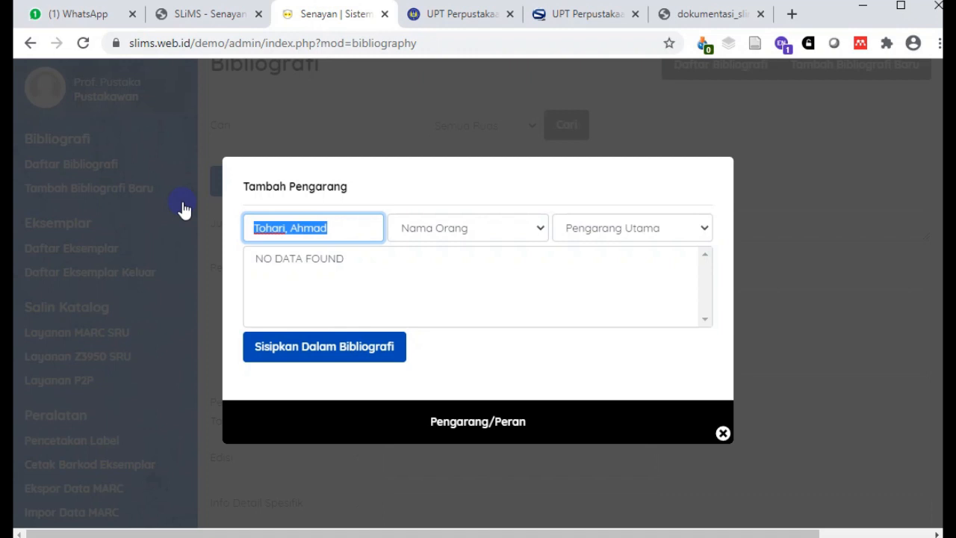
{"action": "double_click", "coordinate": [352, 228]}
{"action": "left_click_drag", "start_coordinate": [353, 227], "coordinate": [246, 214]}
{"action": "double_click", "coordinate": [357, 228]}
{"action": "left_click_drag", "start_coordinate": [357, 228], "coordinate": [249, 209]}
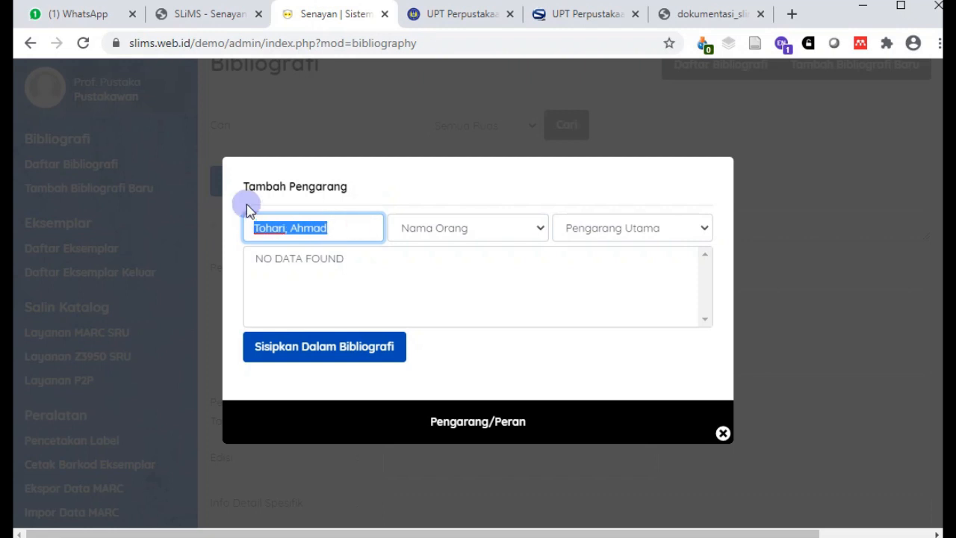
{"action": "type", "text": "ahmad"}
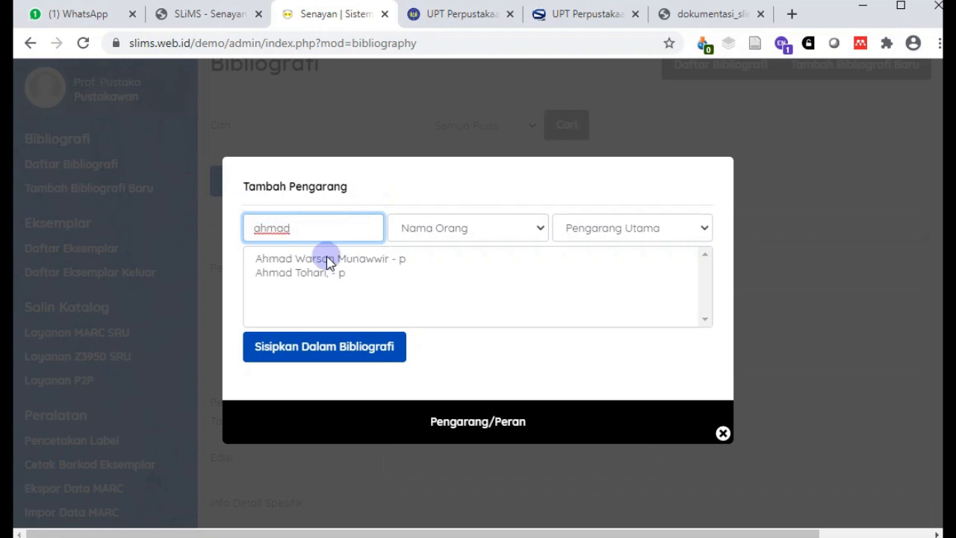
{"action": "left_click", "coordinate": [334, 275]}
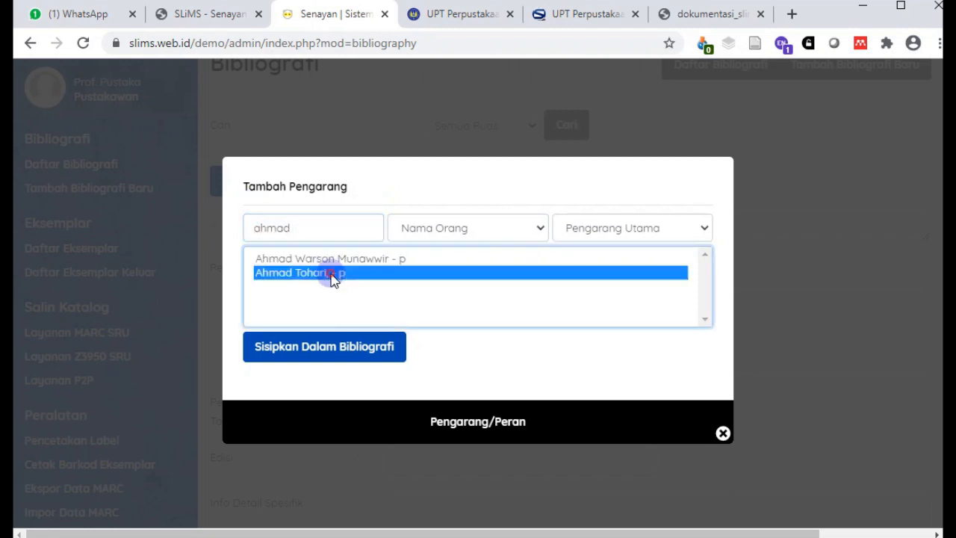
- Insert Ahmad Tohari into the bibliography record with the role Pengarang Utama and close the author form
{"action": "left_click", "coordinate": [644, 231]}
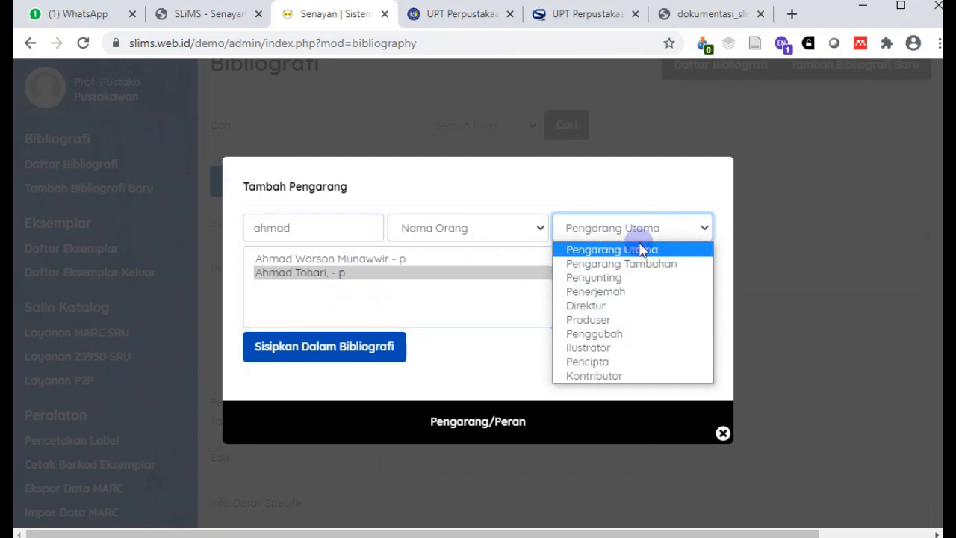
{"action": "left_click", "coordinate": [640, 251]}
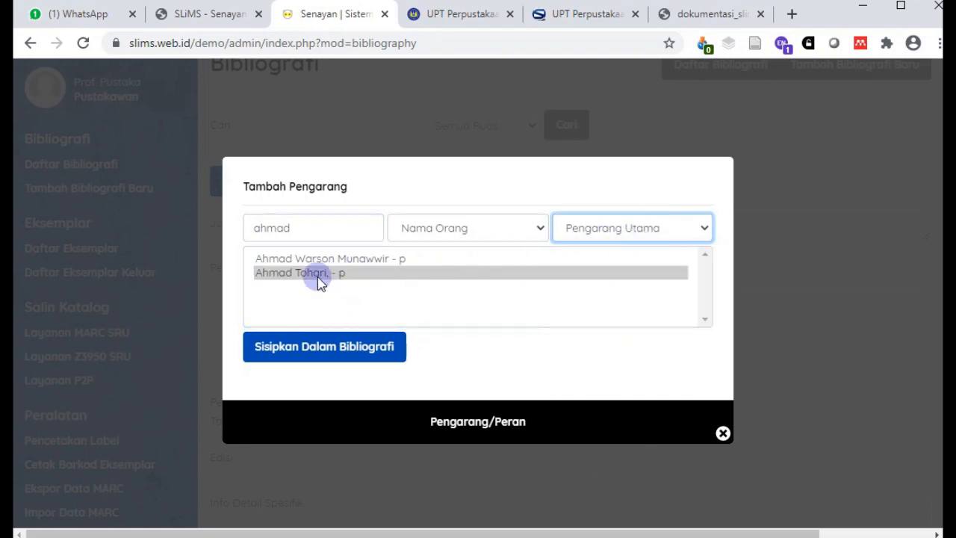
{"action": "left_click", "coordinate": [316, 276]}
{"action": "left_click", "coordinate": [331, 354]}
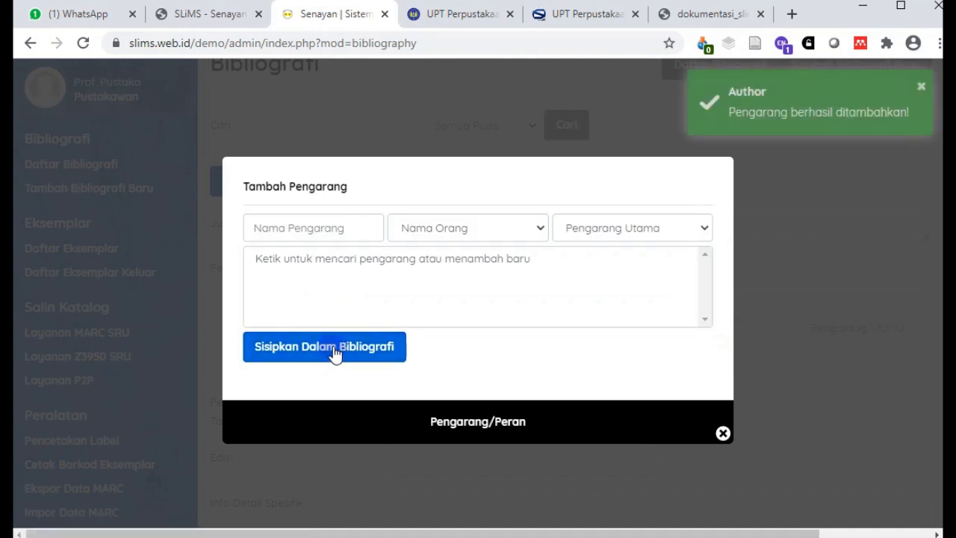
{"action": "left_click", "coordinate": [328, 221]}
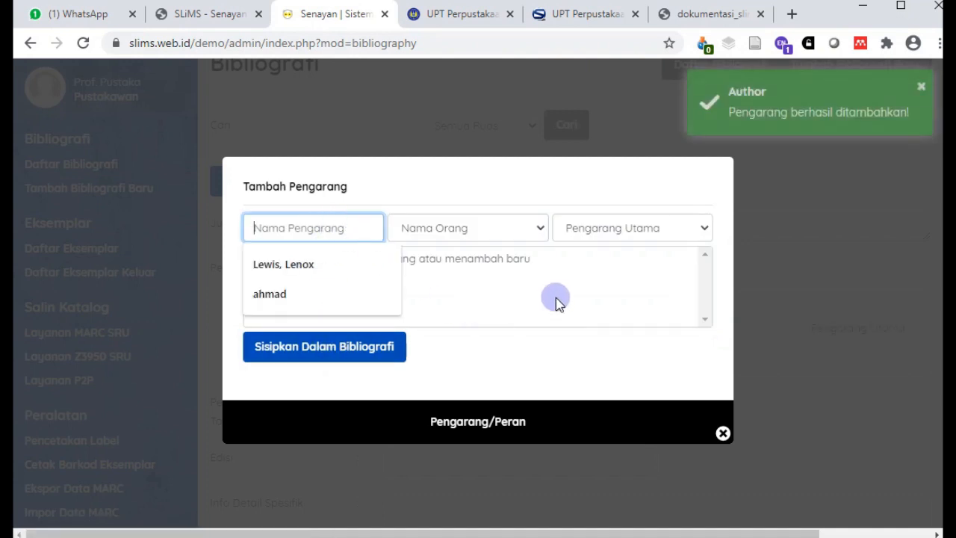
{"action": "left_click", "coordinate": [551, 363]}
{"action": "left_click", "coordinate": [728, 436]}
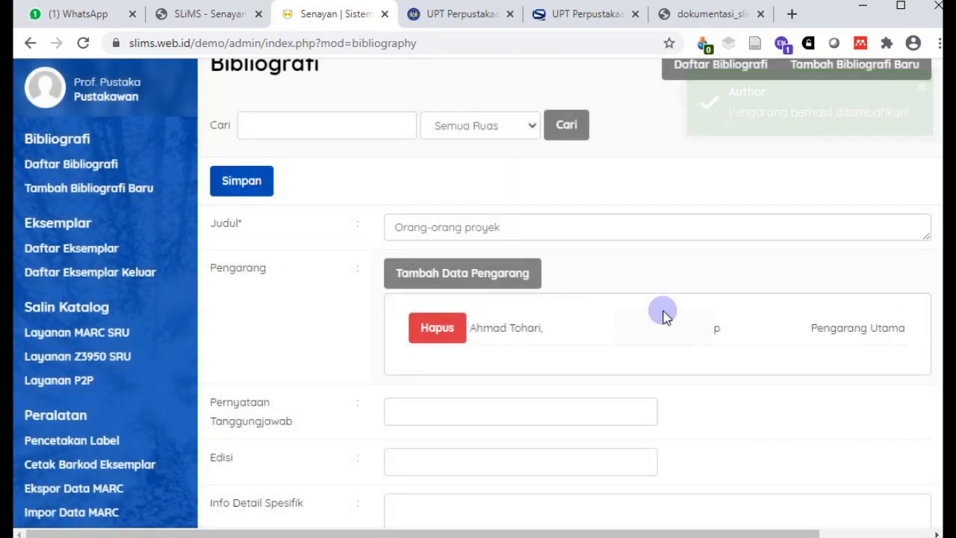
- Copy the author's name Ahmad Tohari from the Pengarang entry into Pernyataan Tanggungjawab
{"action": "scroll", "coordinate": [506, 326], "scroll_direction": "down", "scroll_amount": 1}
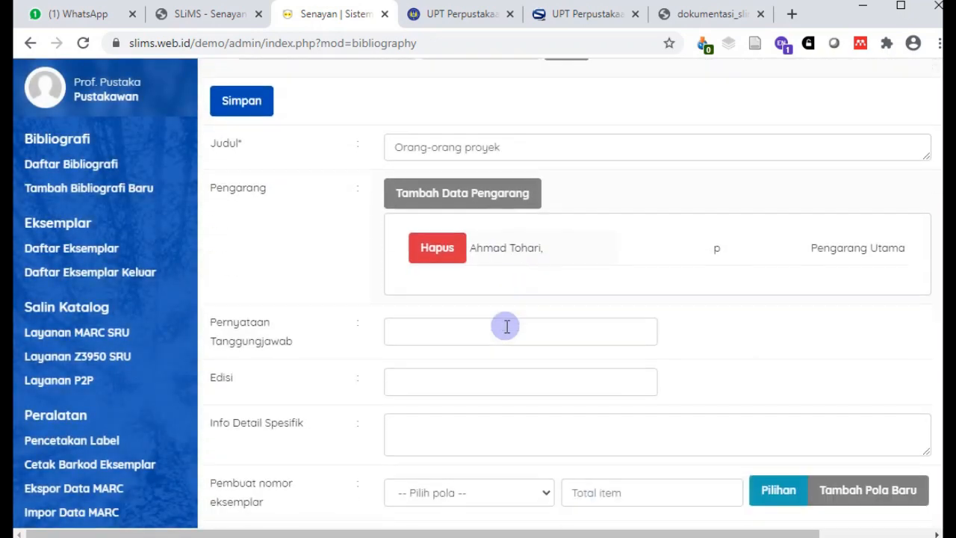
{"action": "left_click", "coordinate": [441, 325]}
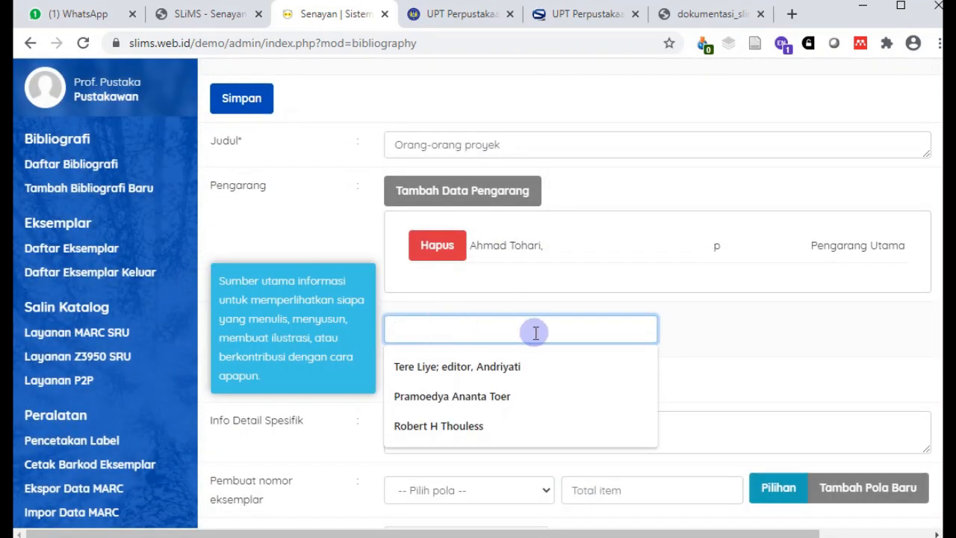
{"action": "mouse_move", "coordinate": [465, 339]}
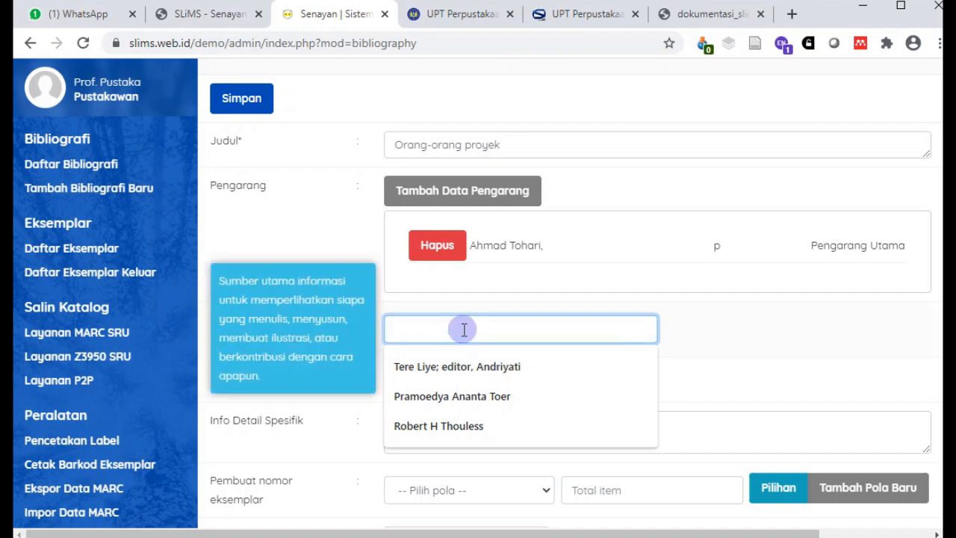
{"action": "left_click_drag", "start_coordinate": [470, 247], "coordinate": [549, 267]}
{"action": "key", "text": "ctrl+c"}
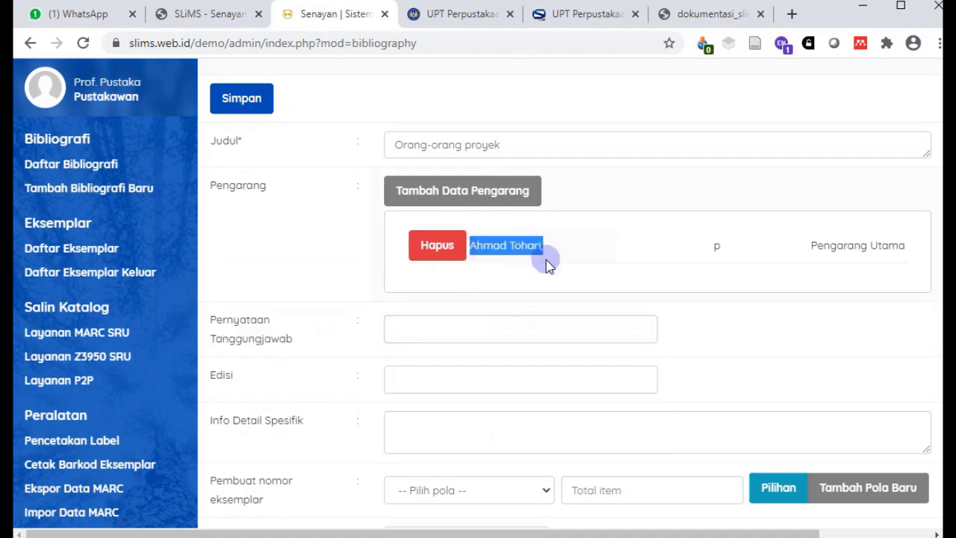
{"action": "left_click", "coordinate": [456, 328]}
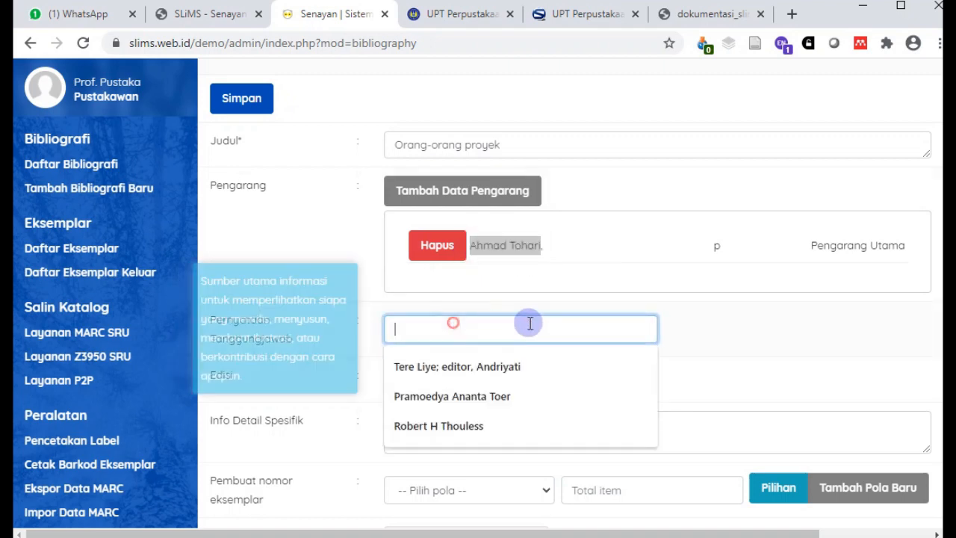
{"action": "key", "text": "ctrl+v"}
{"action": "triple_click", "coordinate": [506, 329]}
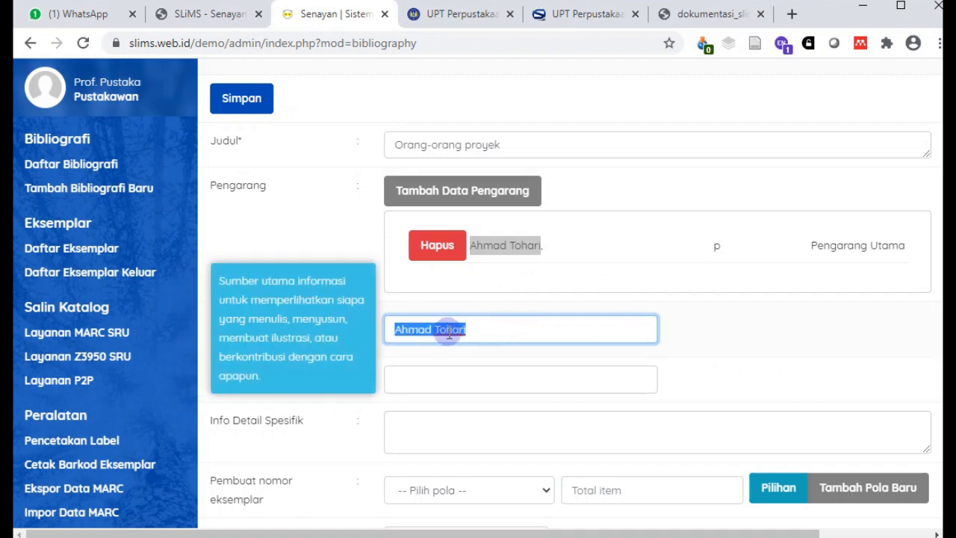
- Review the options available for the record's GMD
{"action": "scroll", "coordinate": [727, 346], "scroll_direction": "down", "scroll_amount": 2}
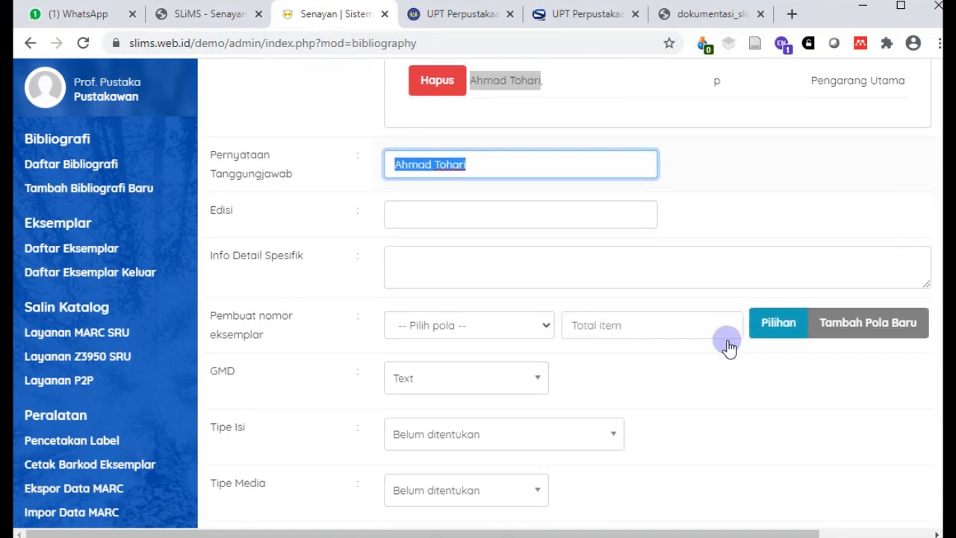
{"action": "scroll", "coordinate": [437, 250], "scroll_direction": "down", "scroll_amount": 2}
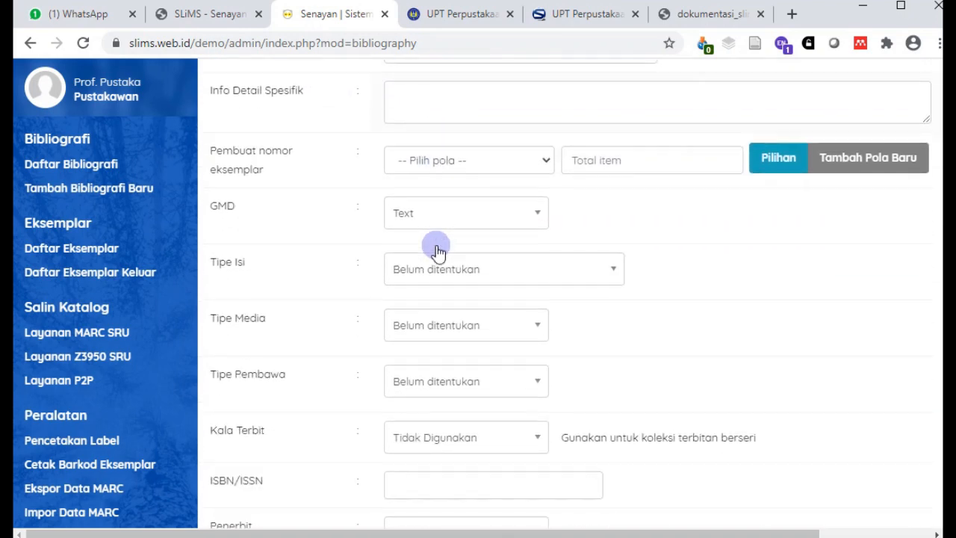
{"action": "left_click", "coordinate": [410, 214]}
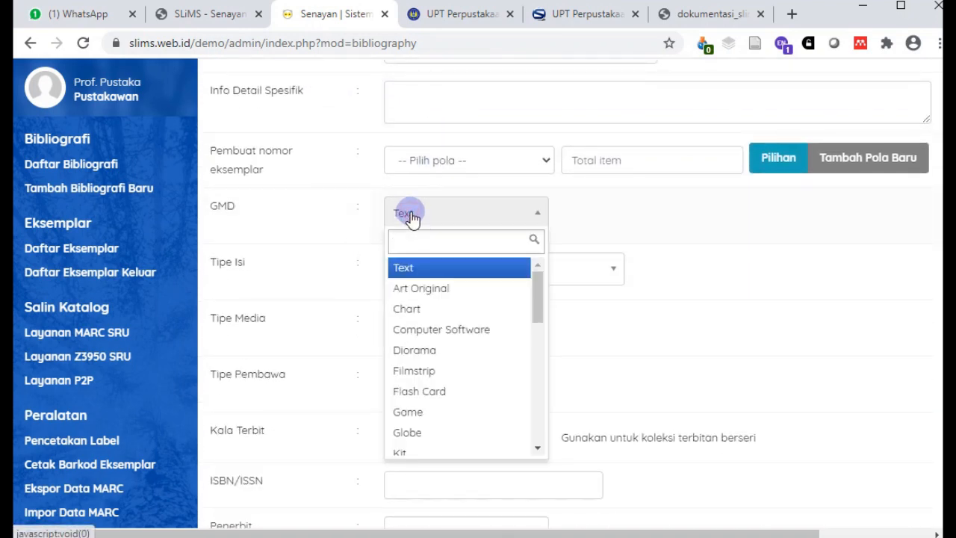
{"action": "left_click", "coordinate": [295, 209]}
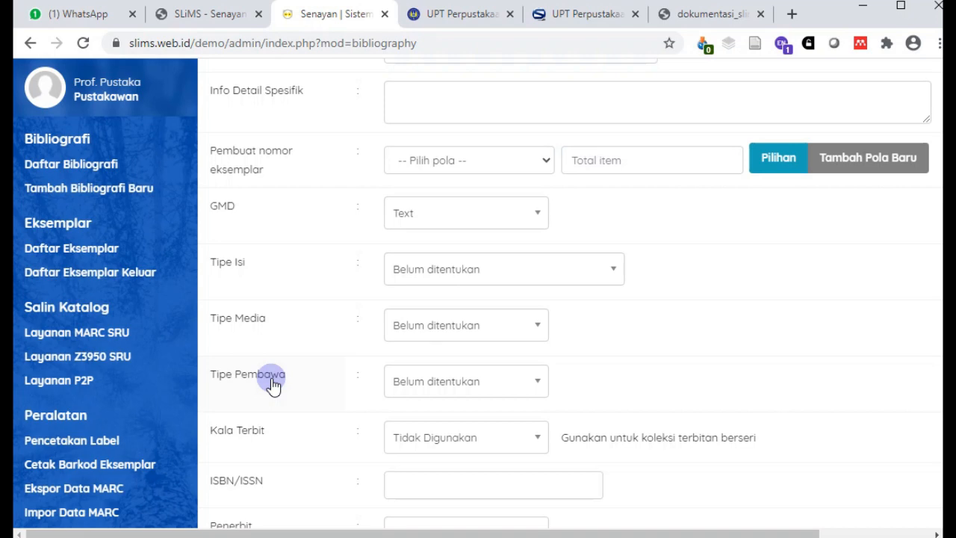
- Set the record's Penerbit to the existing publisher Gramedia
{"action": "scroll", "coordinate": [316, 321], "scroll_direction": "down", "scroll_amount": 2}
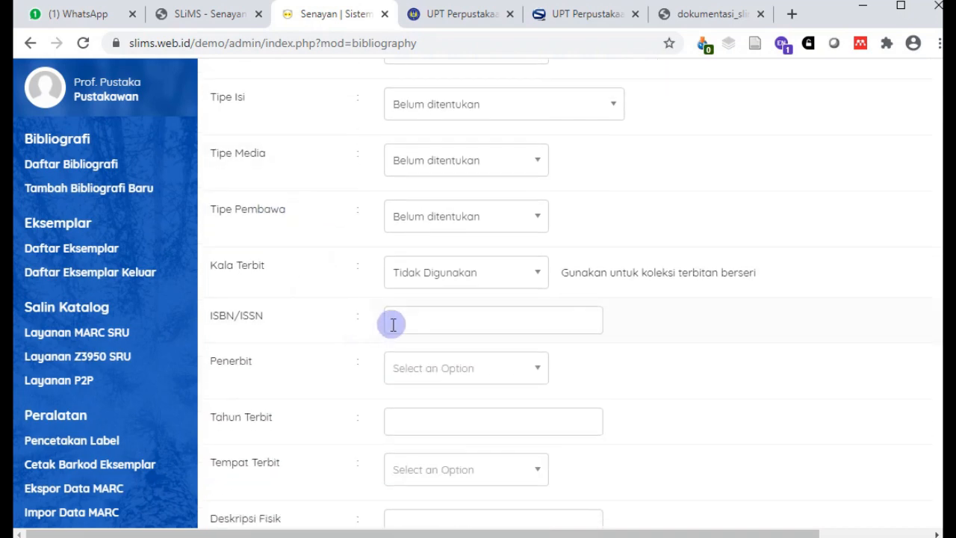
{"action": "scroll", "coordinate": [393, 324], "scroll_direction": "down", "scroll_amount": 1}
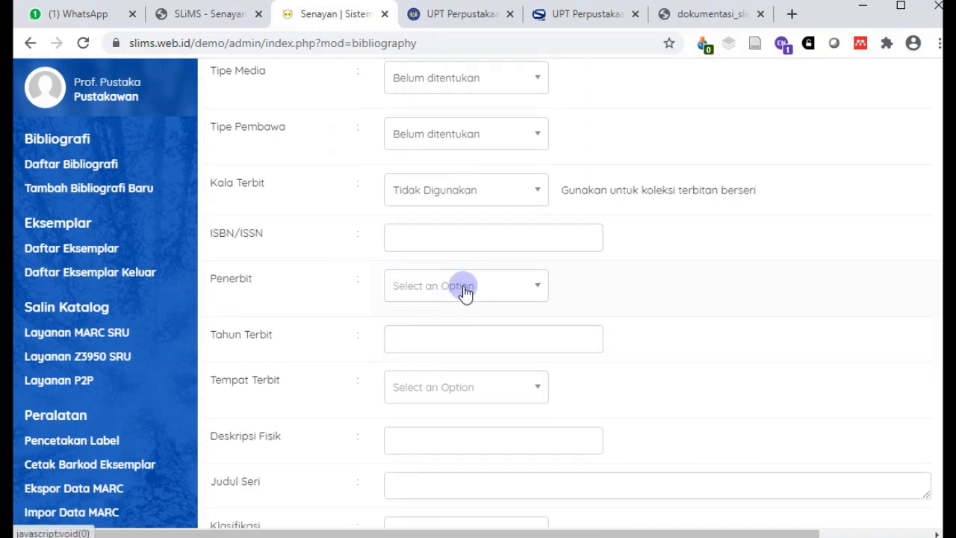
{"action": "left_click", "coordinate": [463, 288]}
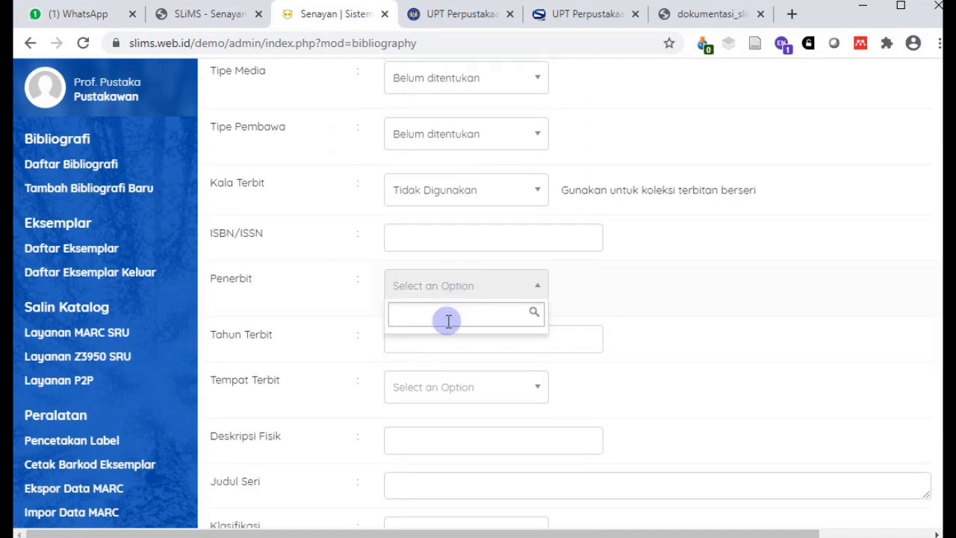
{"action": "type", "text": "Gramedia"}
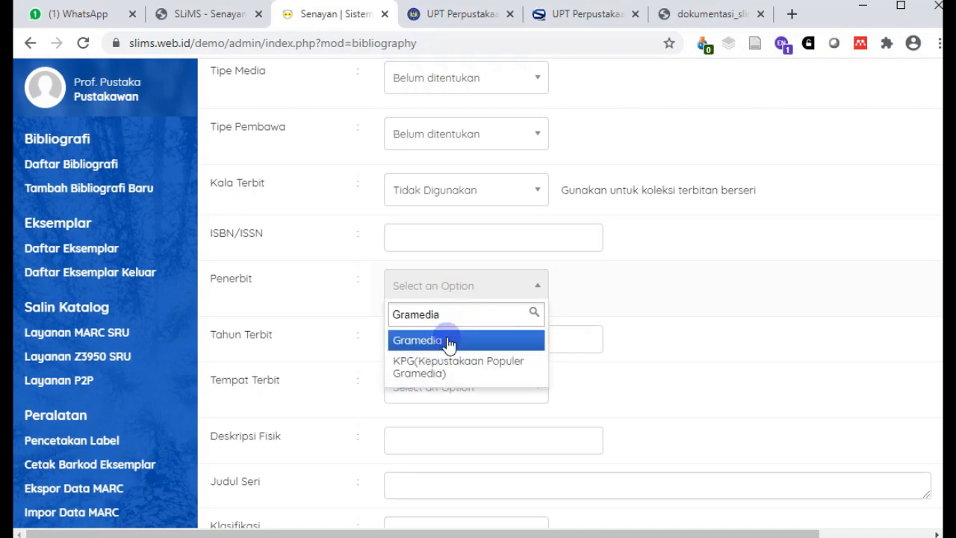
{"action": "left_click", "coordinate": [448, 342]}
- Search the Penerbit options for "grame" and "KPG" and choose Gramedia again
{"action": "left_click", "coordinate": [452, 292]}
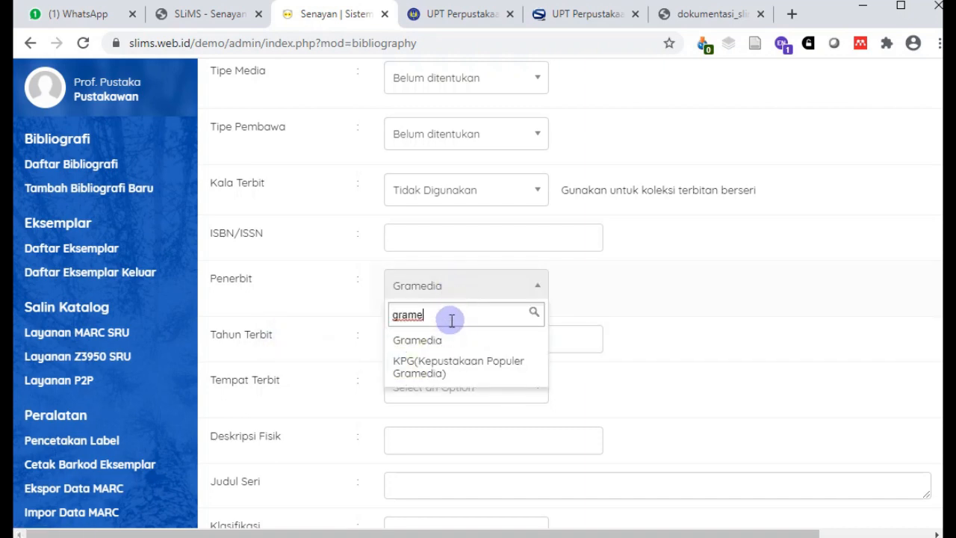
{"action": "left_click_drag", "start_coordinate": [450, 316], "coordinate": [346, 295]}
{"action": "left_click", "coordinate": [346, 295]}
{"action": "left_click", "coordinate": [428, 285]}
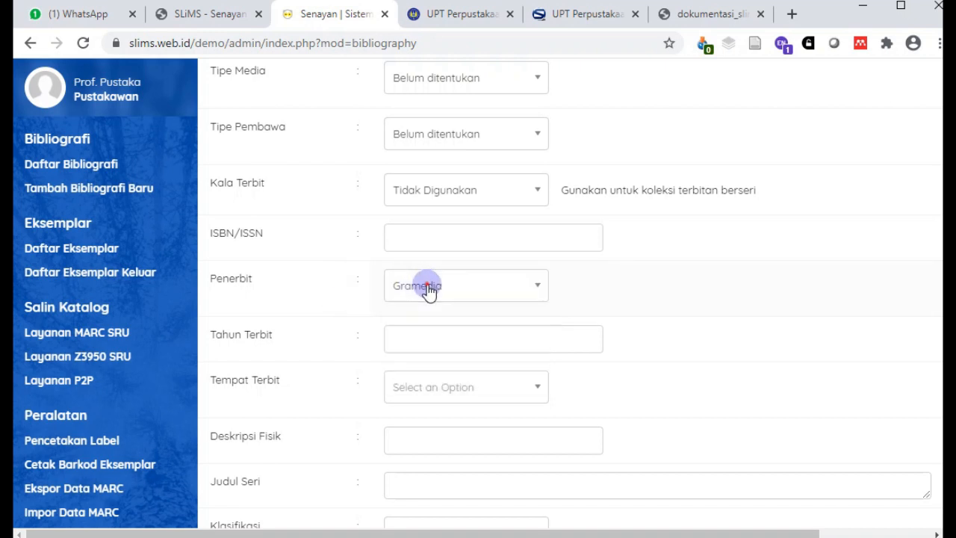
{"action": "left_click", "coordinate": [428, 285]}
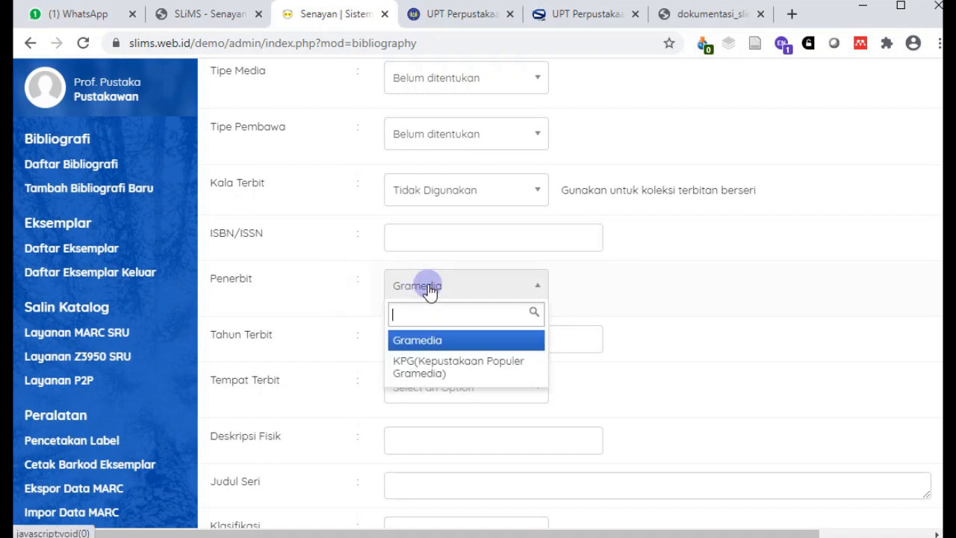
{"action": "type", "text": "KPG"}
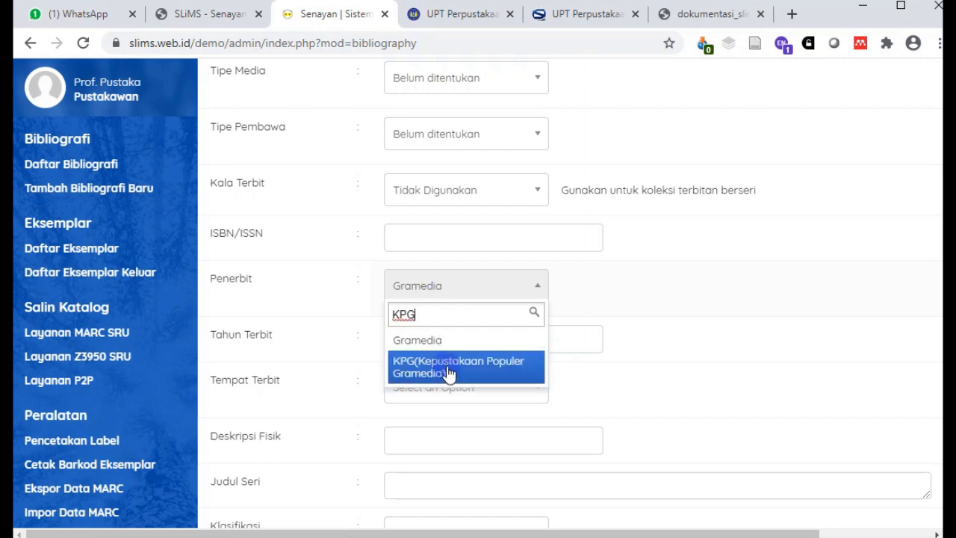
{"action": "left_click", "coordinate": [437, 337]}
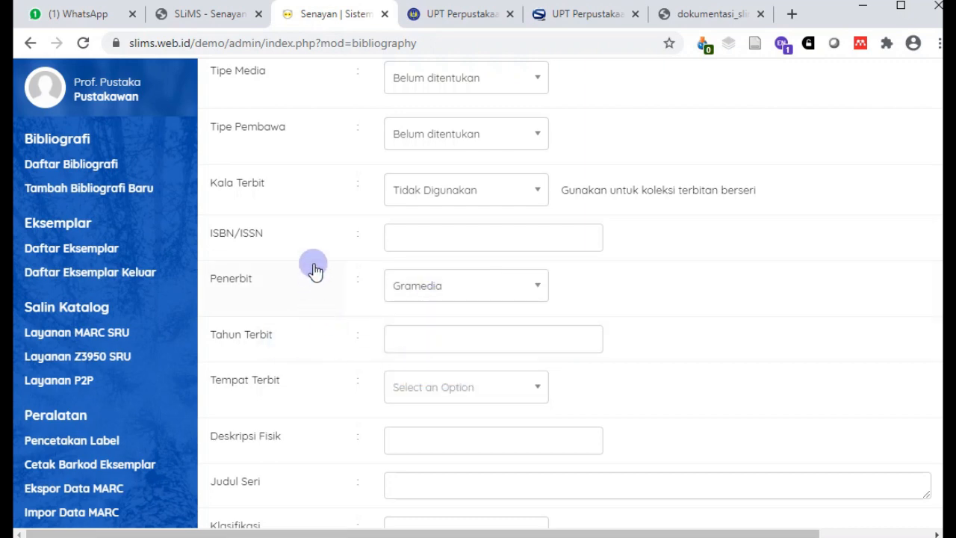
- Set the record's Tempat Terbit to Bandung
{"action": "scroll", "coordinate": [294, 330], "scroll_direction": "down", "scroll_amount": 1}
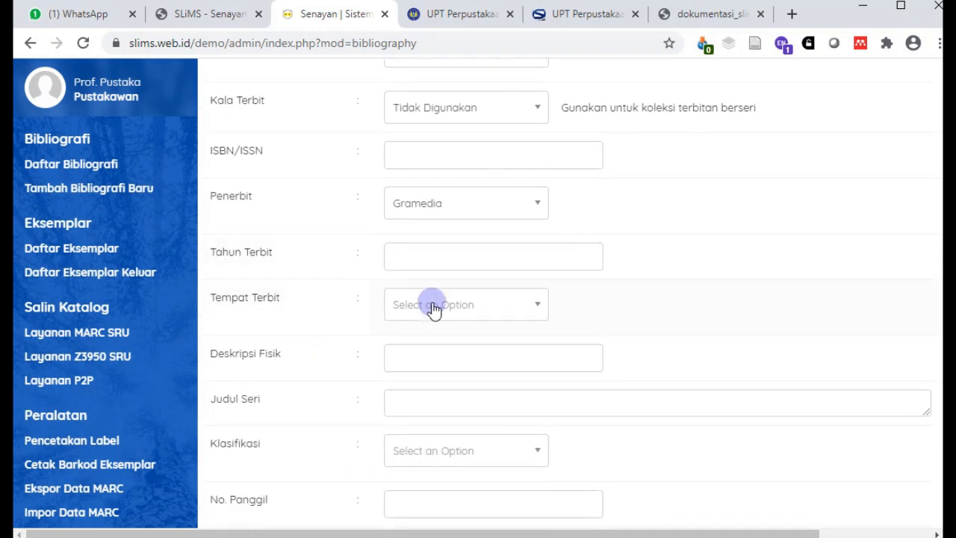
{"action": "left_click", "coordinate": [456, 318]}
{"action": "type", "text": "Bandung"}
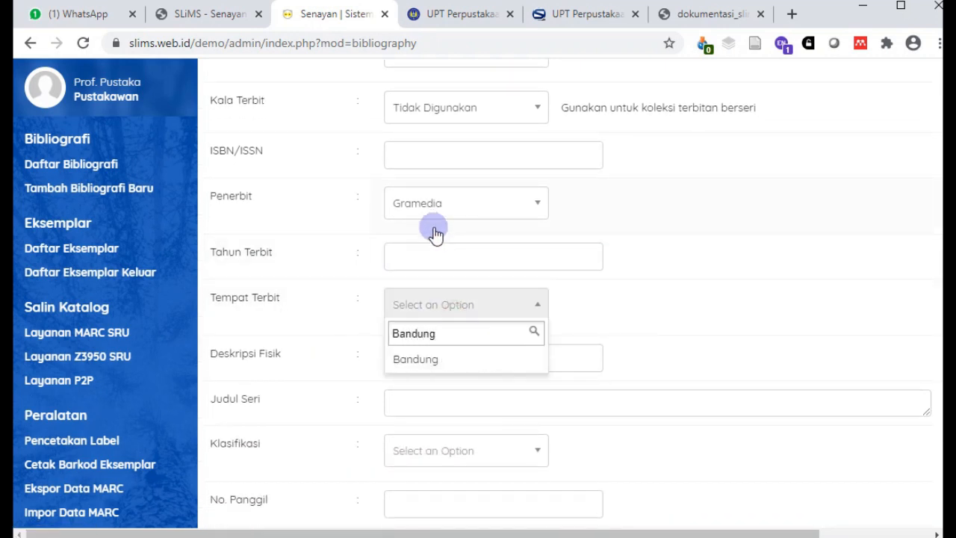
{"action": "left_click", "coordinate": [438, 359]}
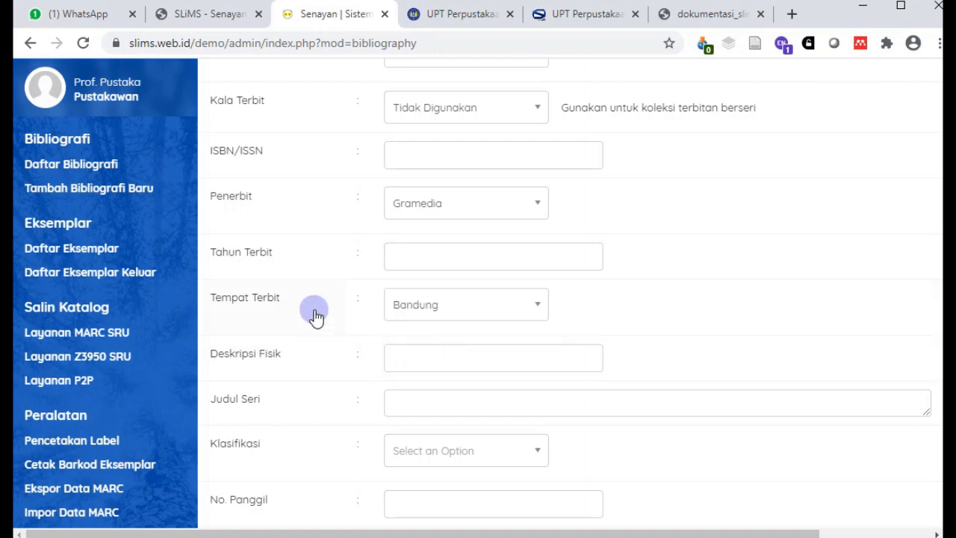
- Set the record's Klasifikasi to 800 by adding it as a new entry
{"action": "scroll", "coordinate": [315, 317], "scroll_direction": "down", "scroll_amount": 2}
{"action": "left_click", "coordinate": [433, 291]}
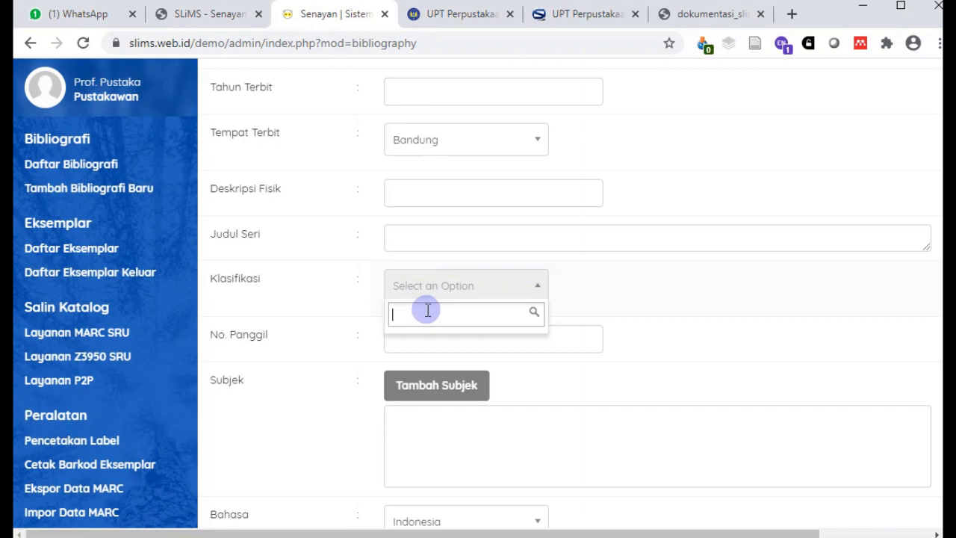
{"action": "type", "text": "800"}
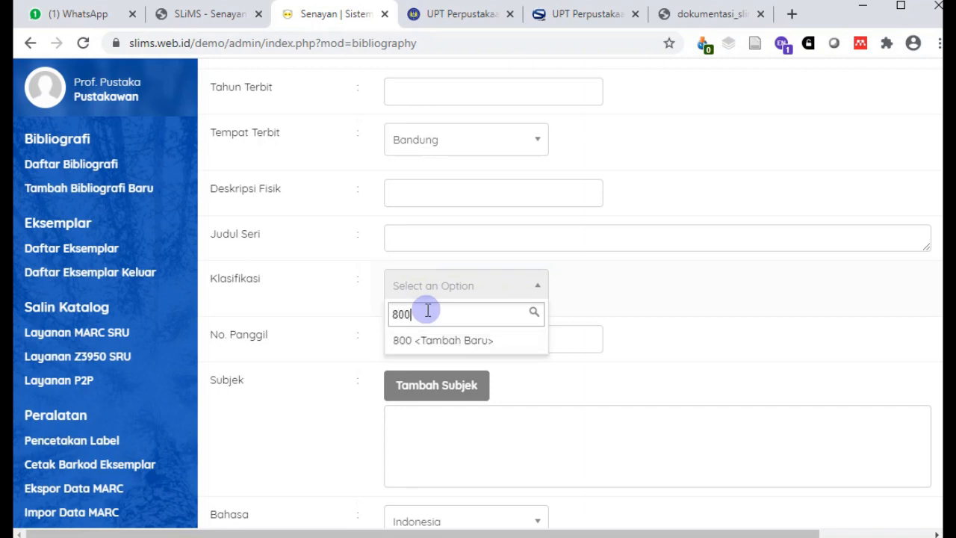
{"action": "left_click", "coordinate": [405, 340]}
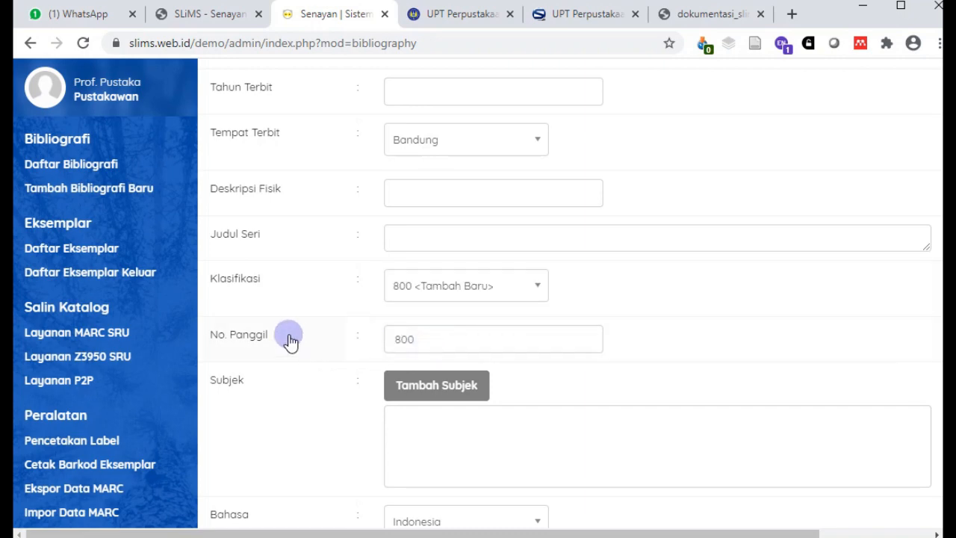
- Complete the record's No. Panggil as "800 Ahm o", using the author's and title's initial letters
{"action": "left_click", "coordinate": [452, 331]}
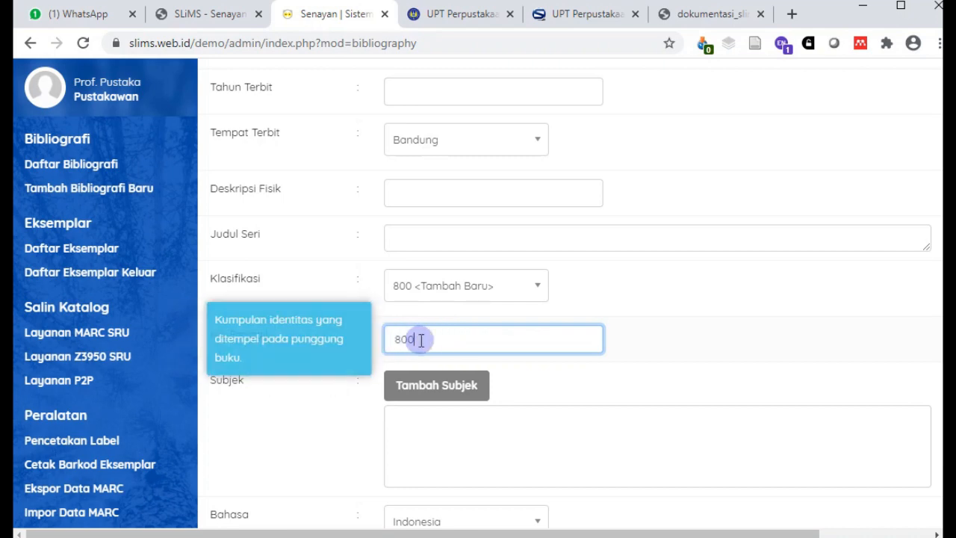
{"action": "scroll", "coordinate": [431, 340], "scroll_direction": "up", "scroll_amount": 12}
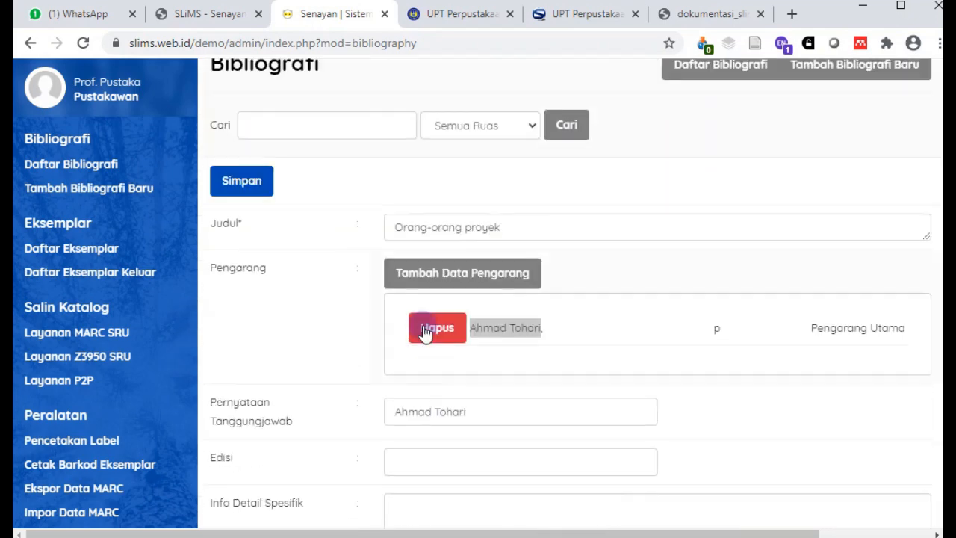
{"action": "scroll", "coordinate": [506, 335], "scroll_direction": "down", "scroll_amount": 11}
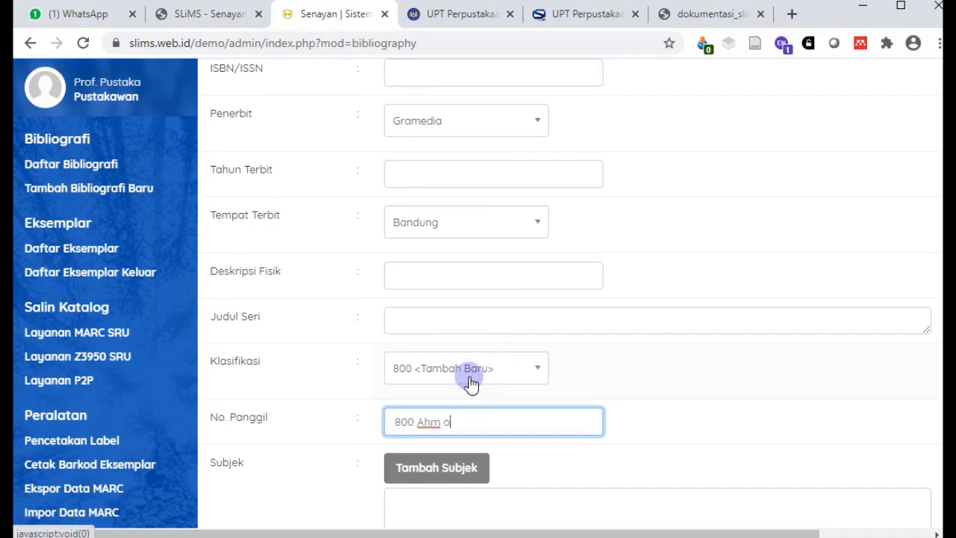
- Add the new subject "novel" as a primary Topik and insert it into the bibliography record
{"action": "scroll", "coordinate": [305, 393], "scroll_direction": "down", "scroll_amount": 2}
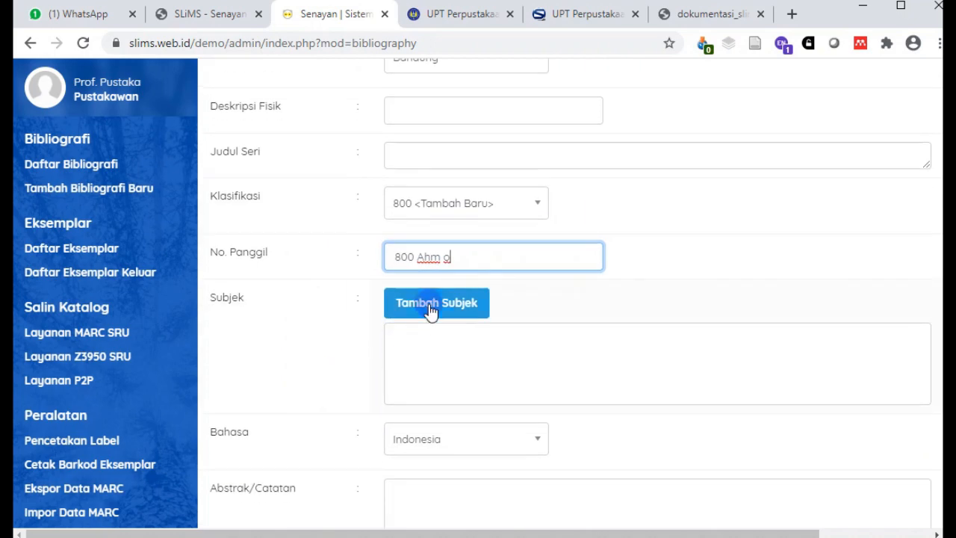
{"action": "left_click", "coordinate": [412, 312]}
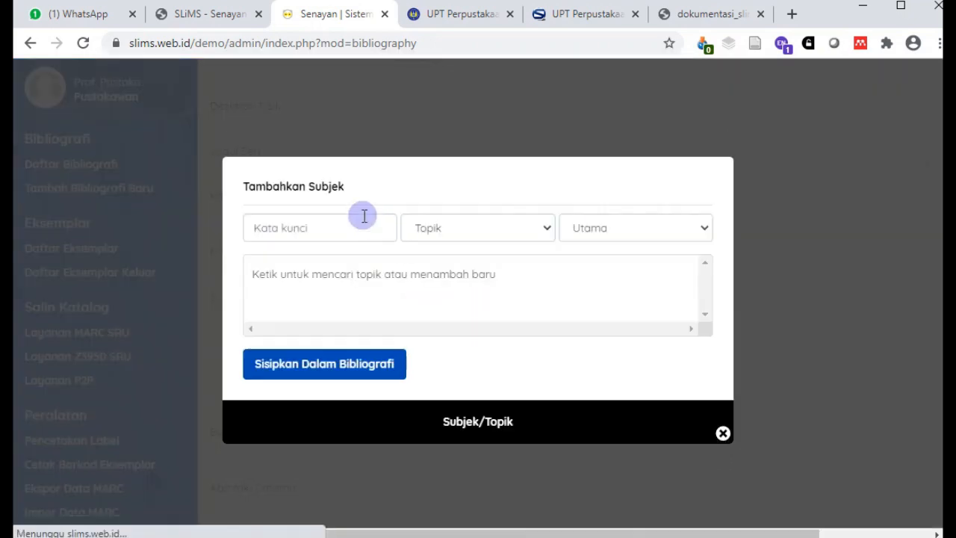
{"action": "left_click", "coordinate": [318, 229]}
{"action": "type", "text": "novel"}
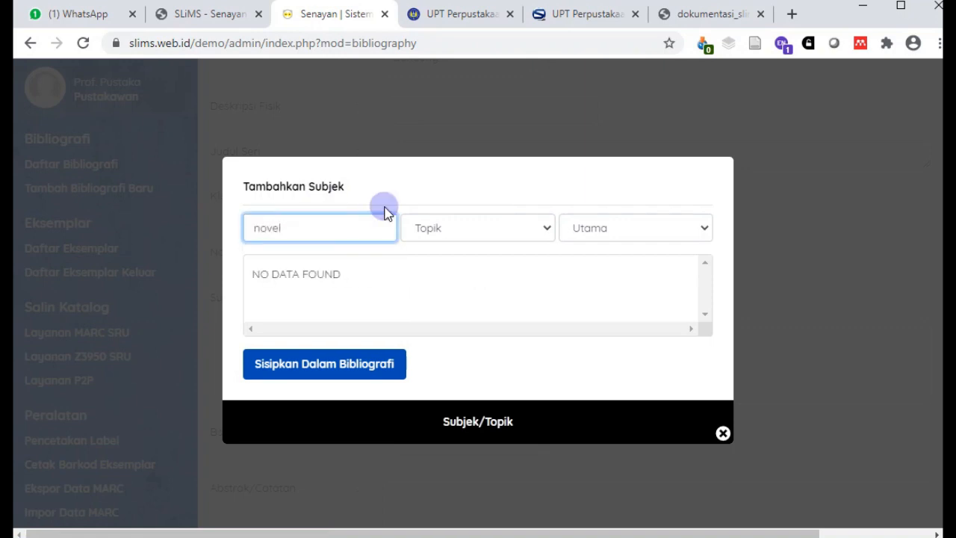
{"action": "left_click", "coordinate": [366, 366]}
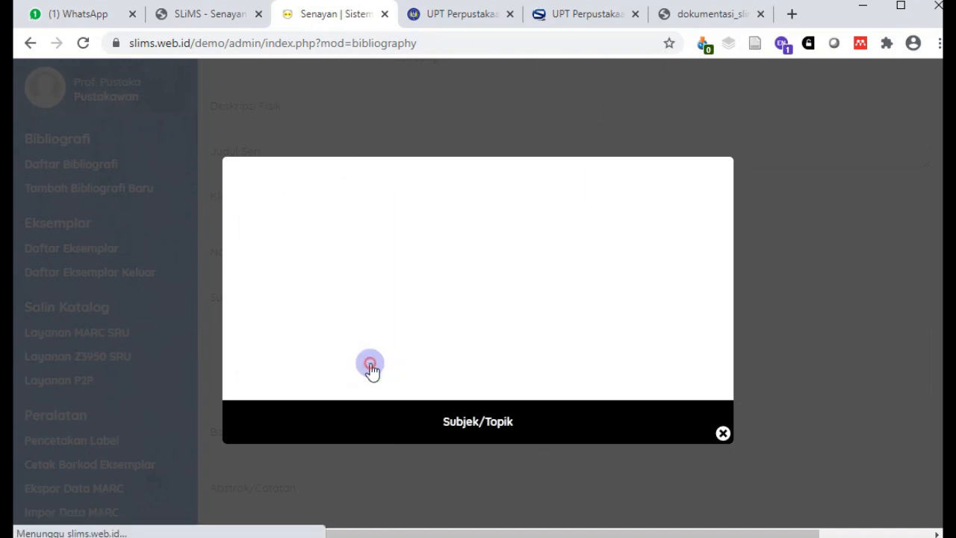
{"action": "left_click", "coordinate": [723, 433]}
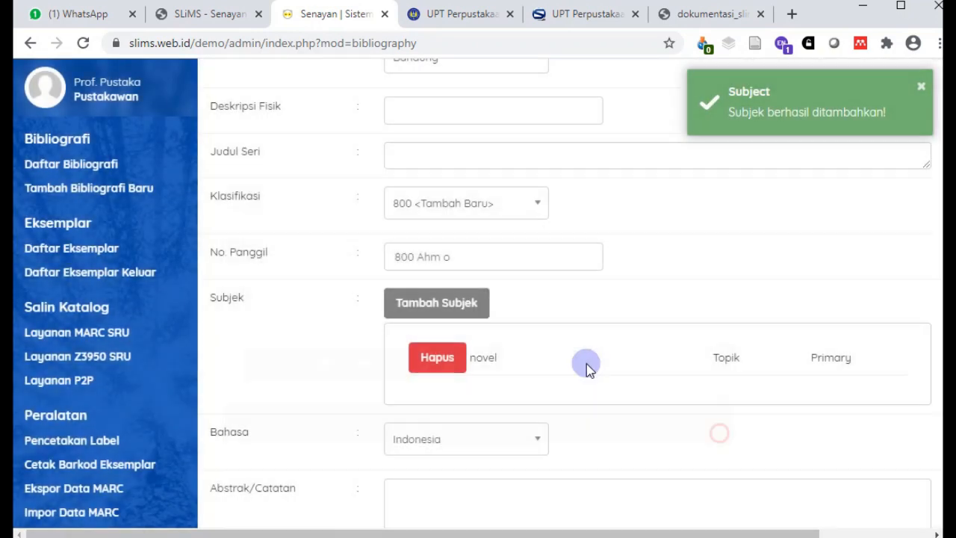
- Launch the DuckDuckGo image search for the book's cover from the record's Gambar Sampul section
{"action": "scroll", "coordinate": [377, 191], "scroll_direction": "down", "scroll_amount": 3}
{"action": "scroll", "coordinate": [460, 198], "scroll_direction": "down", "scroll_amount": 4}
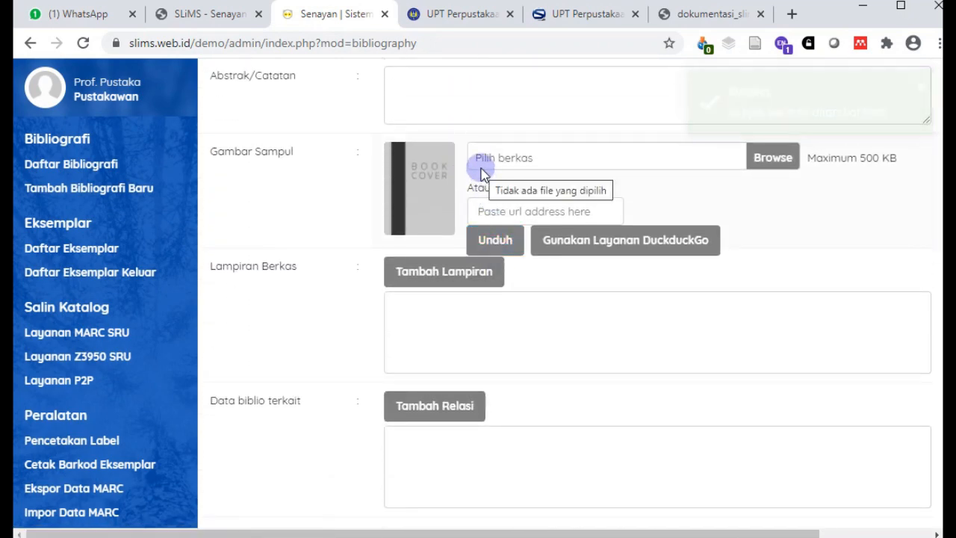
{"action": "scroll", "coordinate": [447, 213], "scroll_direction": "up", "scroll_amount": 1}
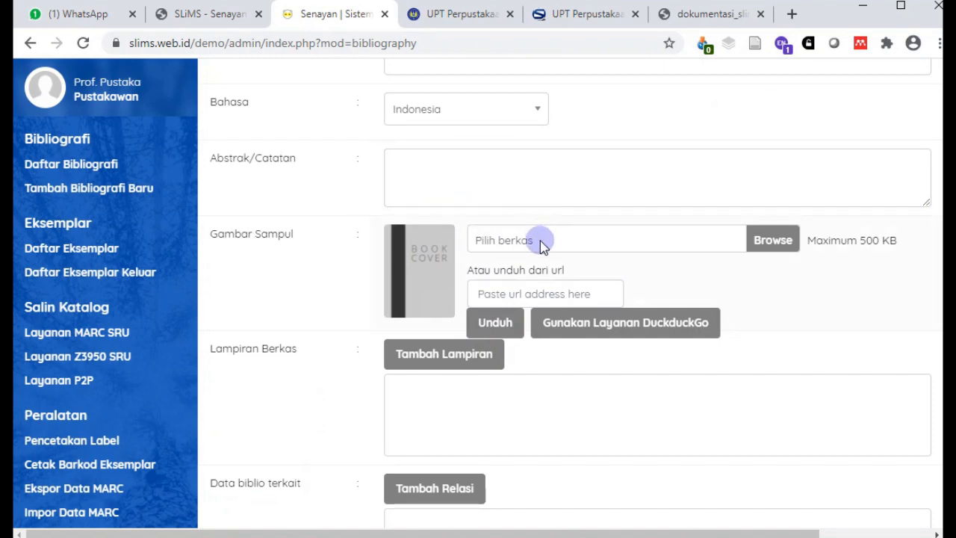
{"action": "left_click", "coordinate": [588, 294]}
{"action": "left_click", "coordinate": [678, 284]}
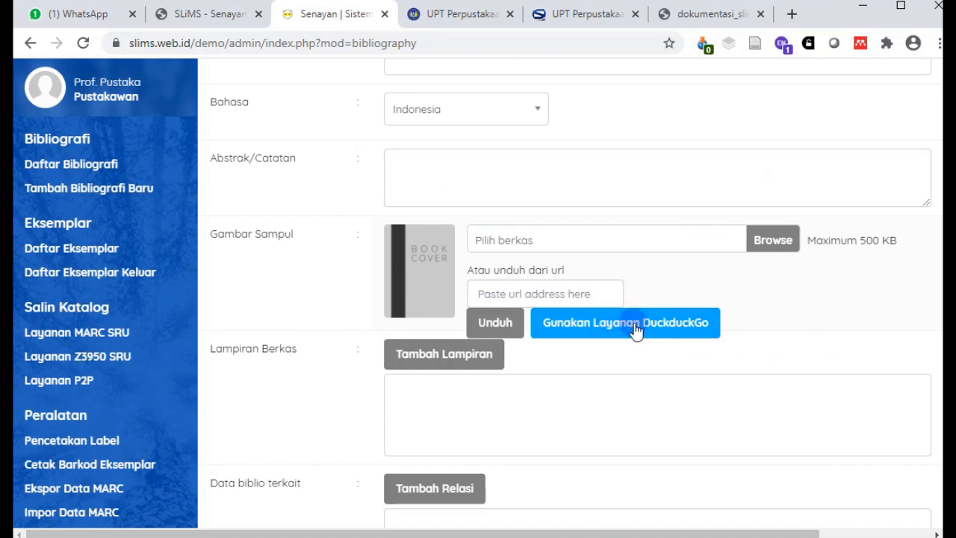
{"action": "left_click", "coordinate": [634, 324]}
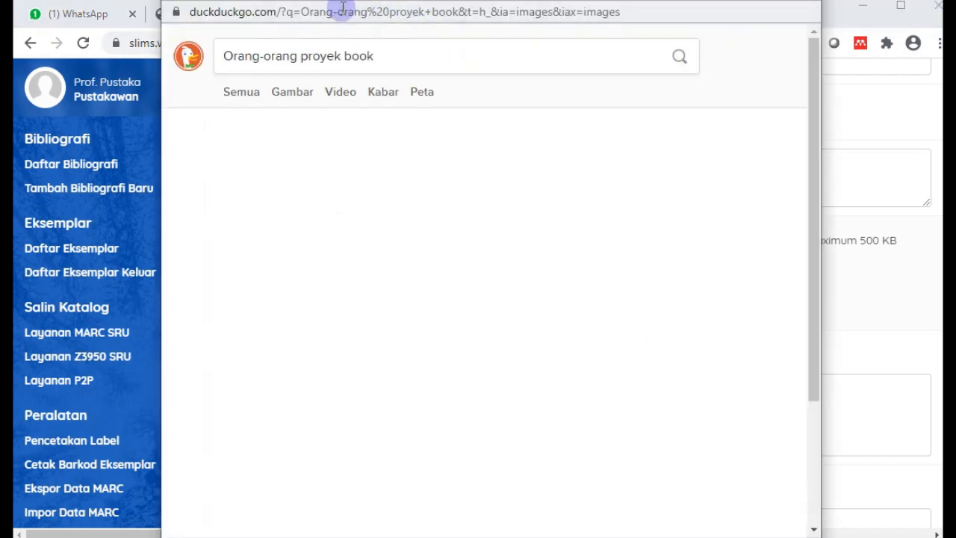
- Open the full-size green Orang-Orang Proyek cover from mojokstore.com and copy its image address
{"action": "left_click", "coordinate": [740, 17]}
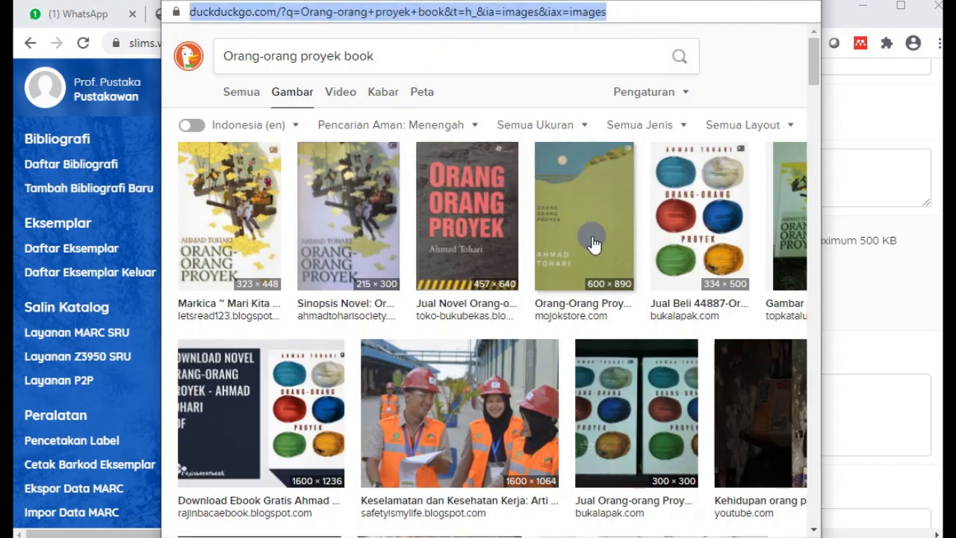
{"action": "scroll", "coordinate": [555, 204], "scroll_direction": "down", "scroll_amount": 2}
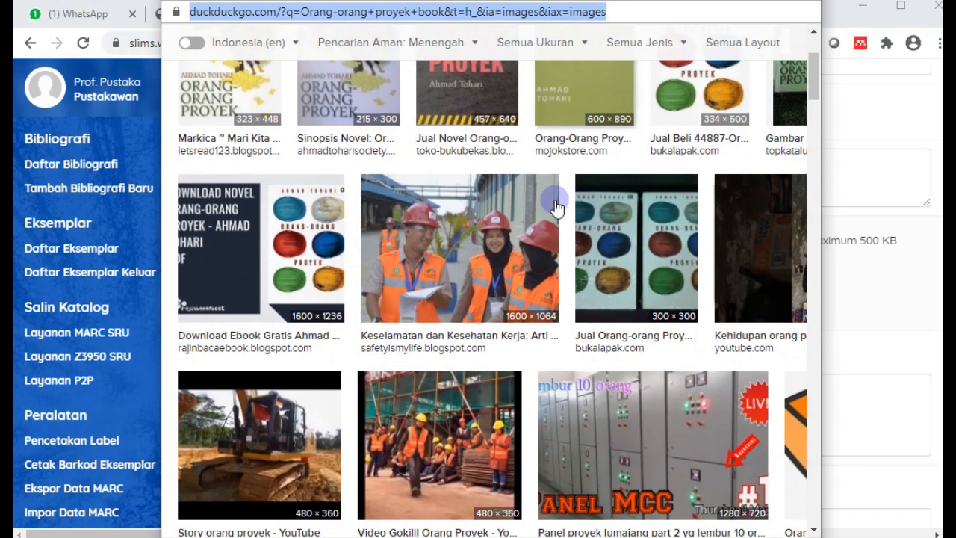
{"action": "scroll", "coordinate": [555, 203], "scroll_direction": "up", "scroll_amount": 2}
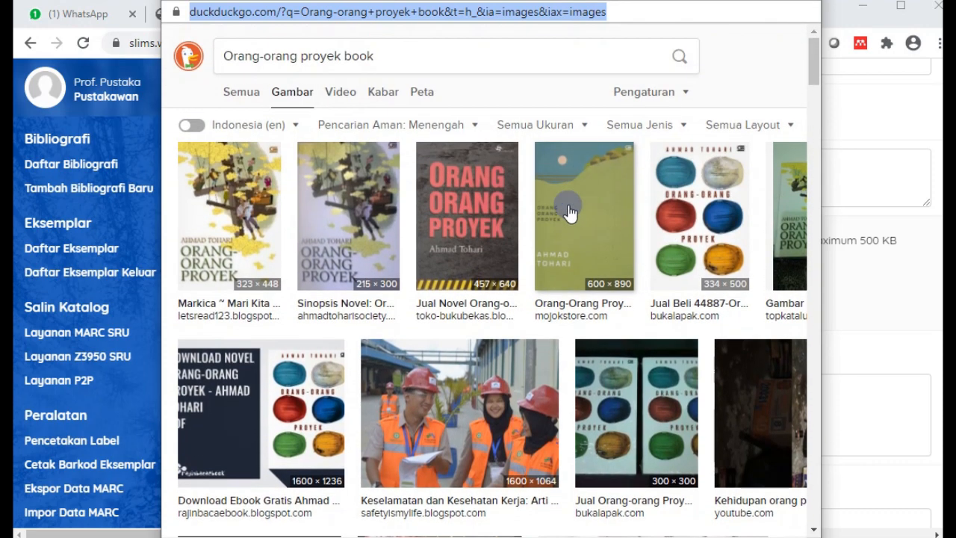
{"action": "left_click", "coordinate": [569, 214]}
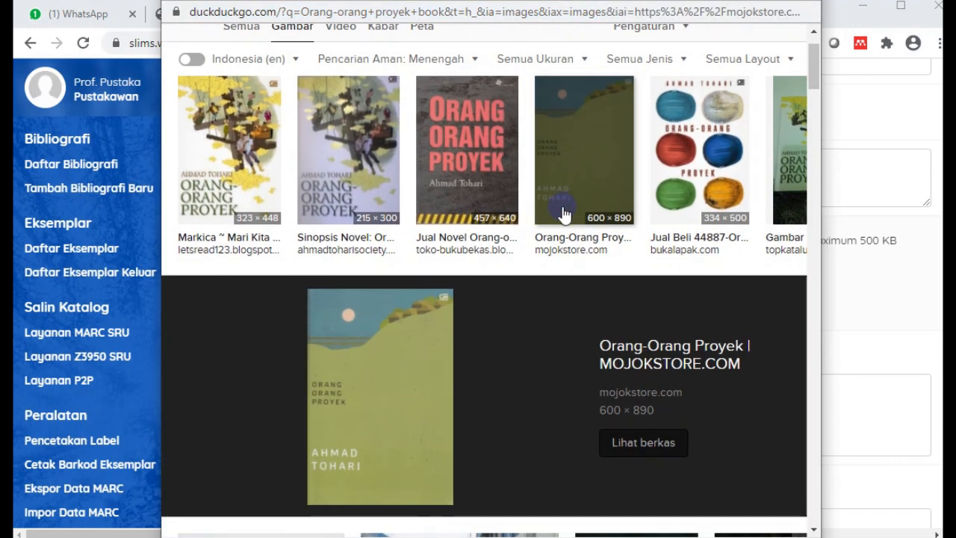
{"action": "scroll", "coordinate": [368, 399], "scroll_direction": "down", "scroll_amount": 1}
{"action": "left_click", "coordinate": [641, 365]}
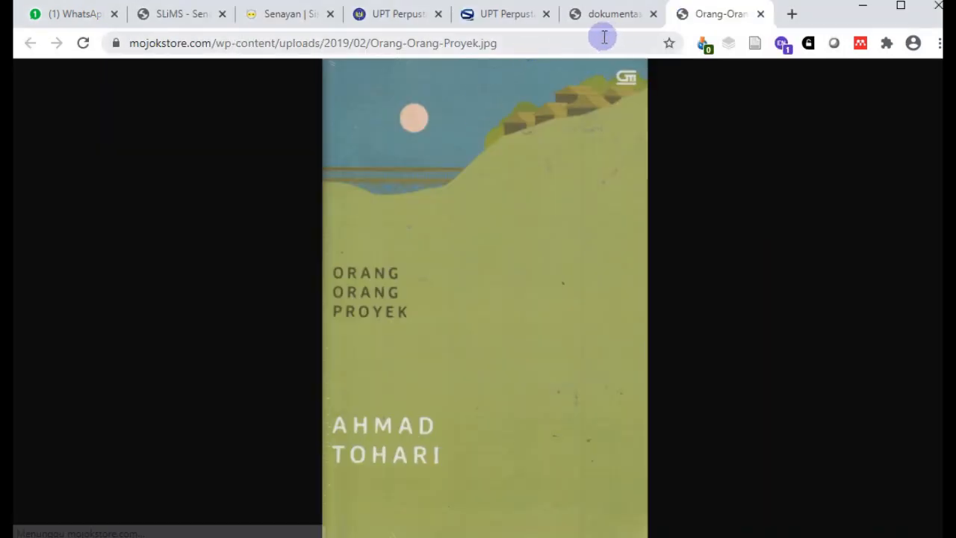
{"action": "left_click", "coordinate": [531, 35]}
{"action": "left_click_drag", "start_coordinate": [519, 37], "coordinate": [94, 31]}
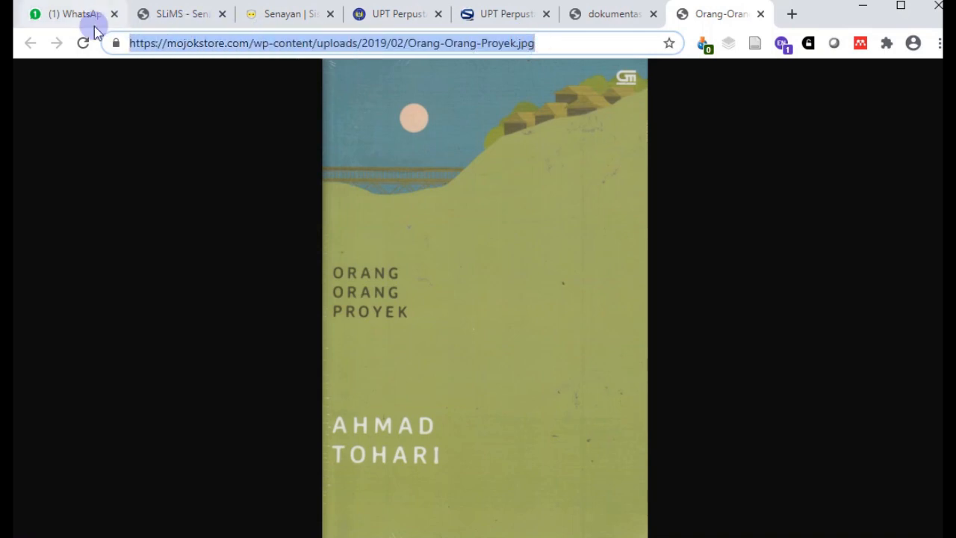
- Return to the SLiMS record and download the cover image from the copied Orang-Orang-Proyek.jpg address
{"action": "left_click", "coordinate": [280, 15]}
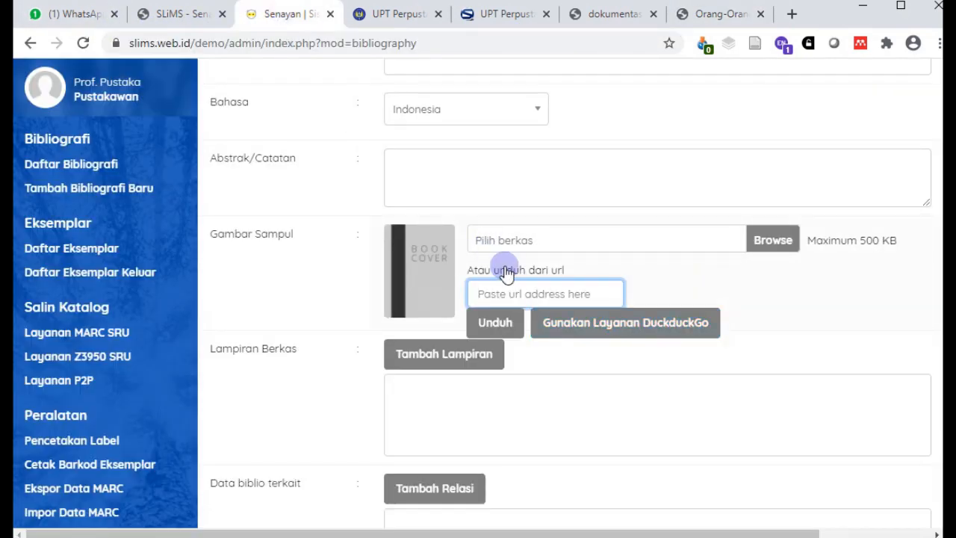
{"action": "key", "text": "ctrl+v"}
{"action": "left_click", "coordinate": [651, 284]}
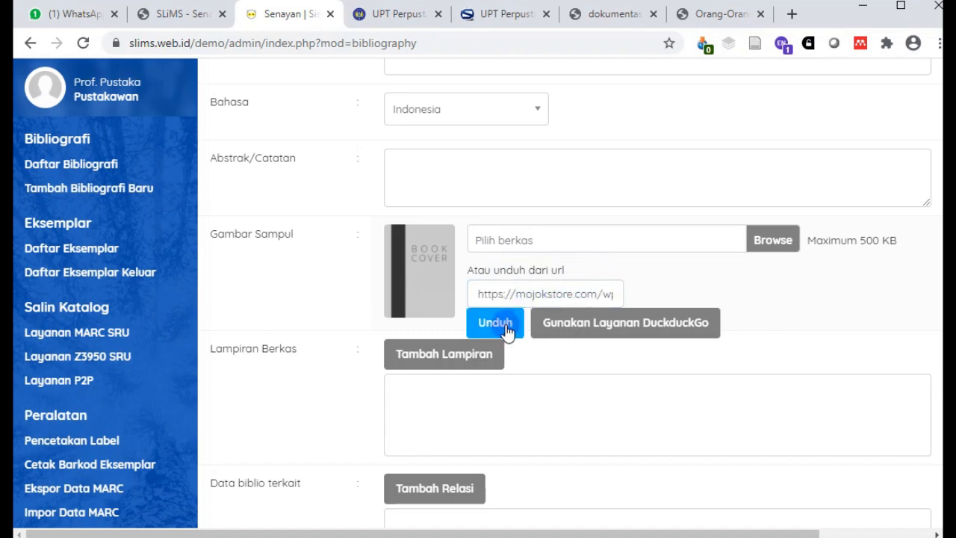
{"action": "left_click", "coordinate": [513, 291]}
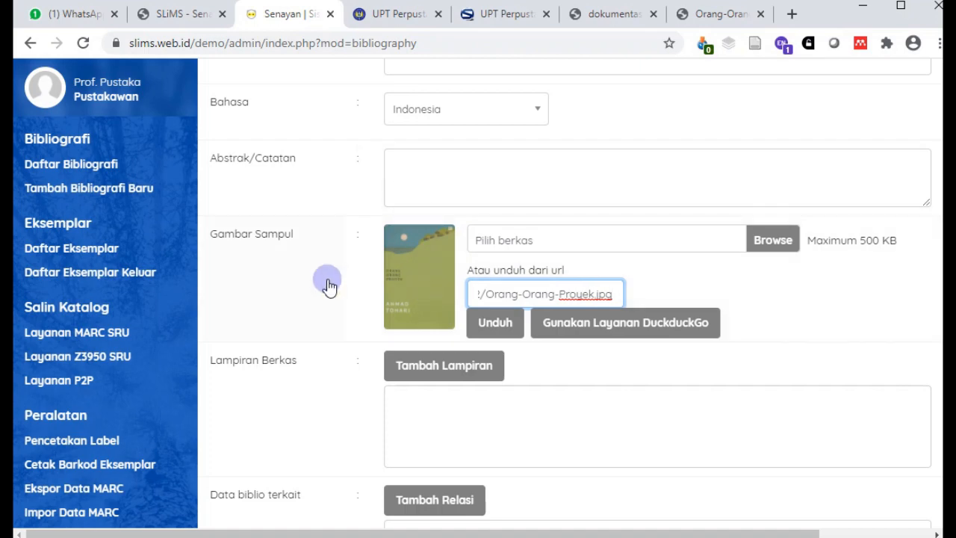
- Start a new file attachment for the record and give it the title "Judul"
{"action": "scroll", "coordinate": [344, 280], "scroll_direction": "down", "scroll_amount": 2}
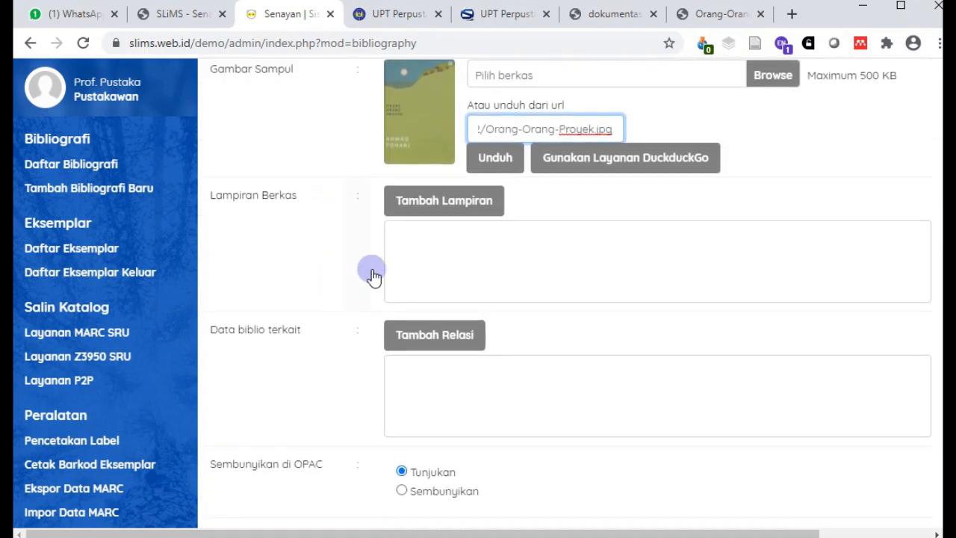
{"action": "left_click", "coordinate": [432, 209]}
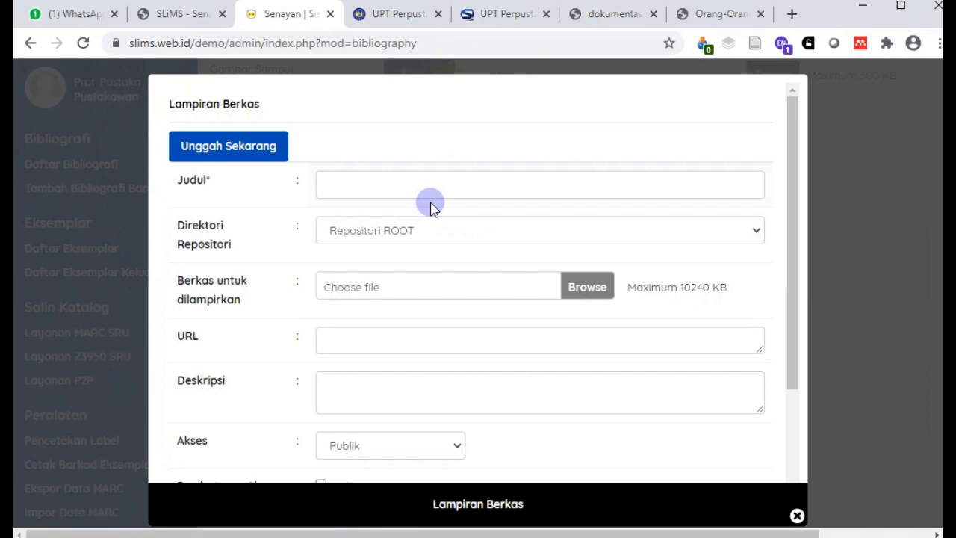
{"action": "left_click", "coordinate": [436, 191]}
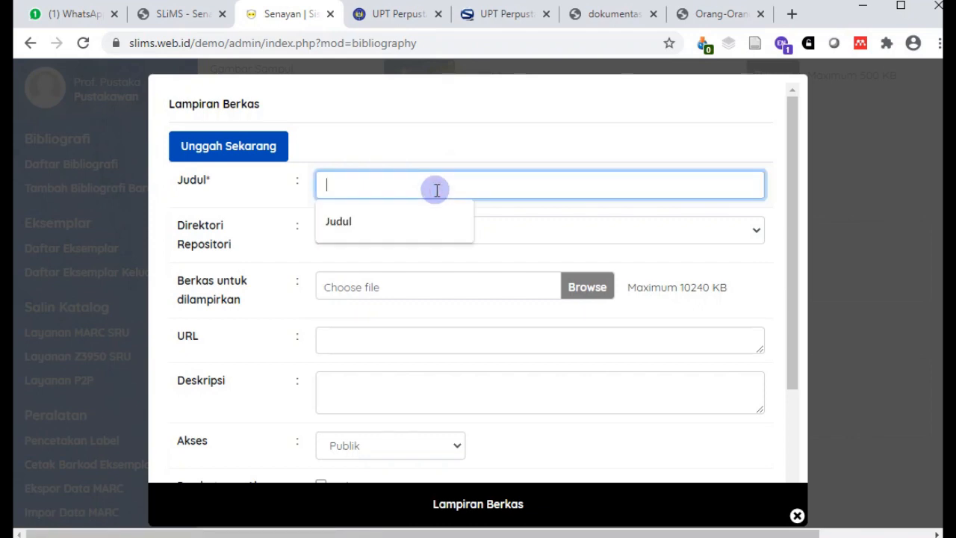
{"action": "left_click", "coordinate": [429, 209]}
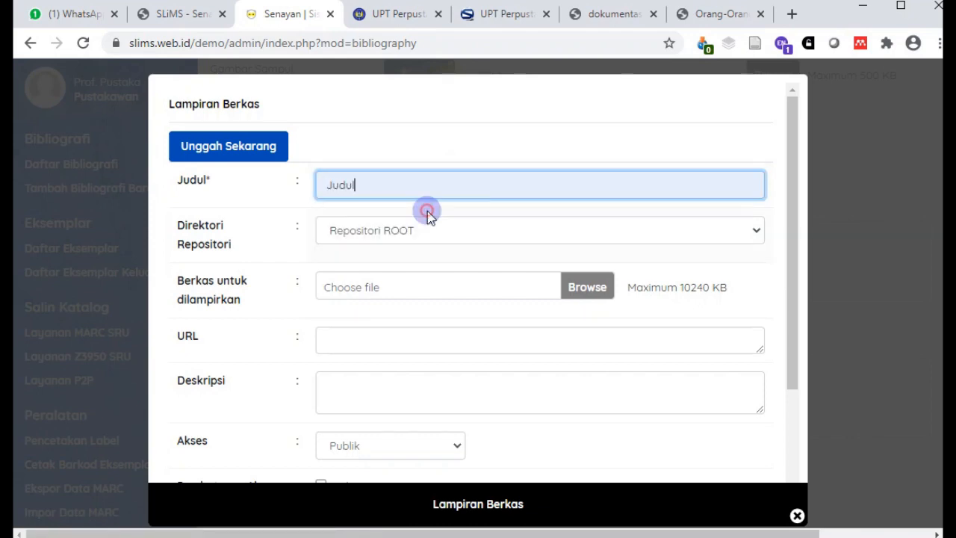
- Choose contoh.pdf as the file for the attachment
{"action": "left_click", "coordinate": [576, 291]}
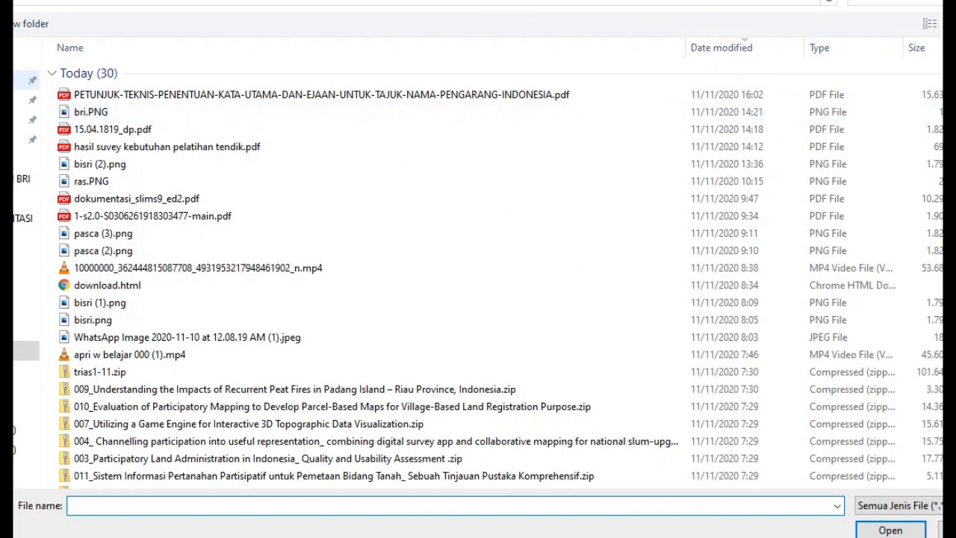
{"action": "left_click", "coordinate": [21, 79]}
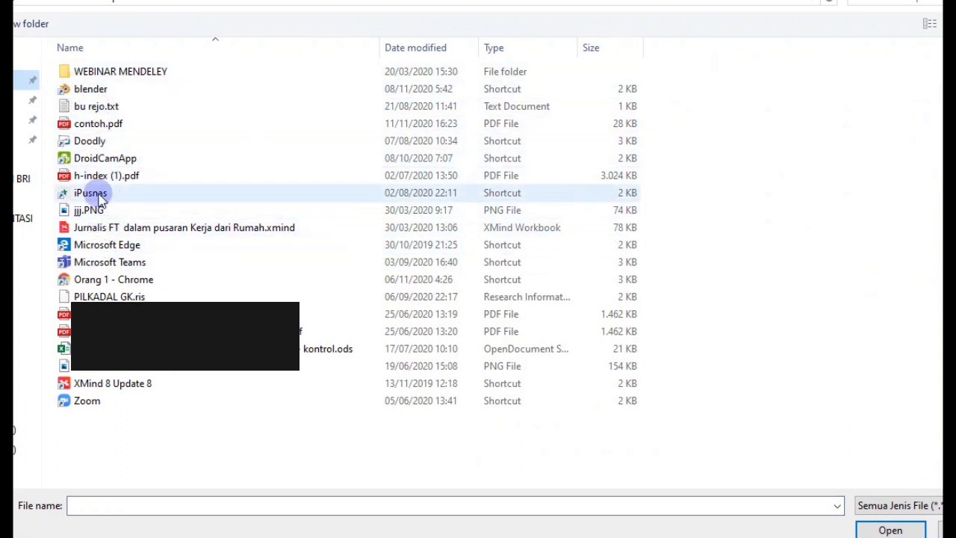
{"action": "left_click", "coordinate": [97, 125]}
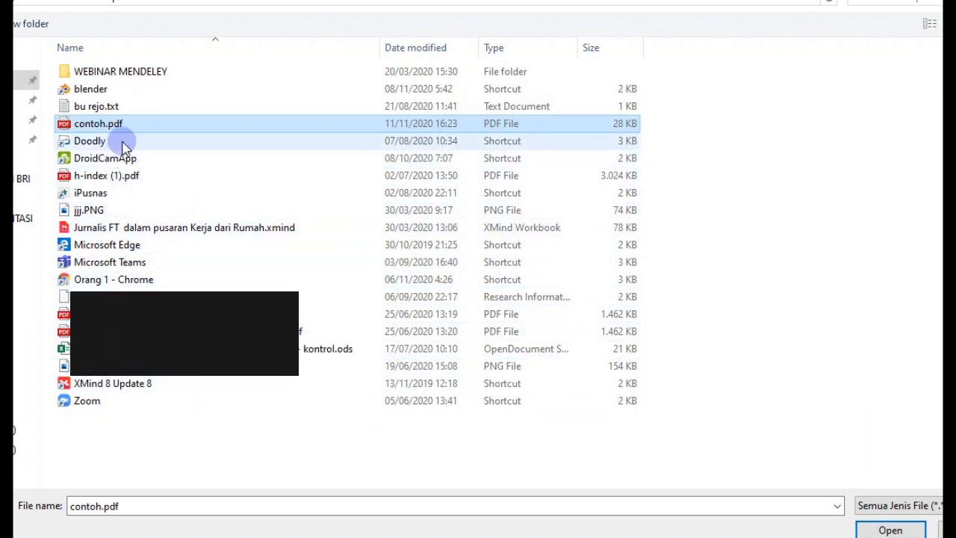
{"action": "left_click", "coordinate": [889, 530]}
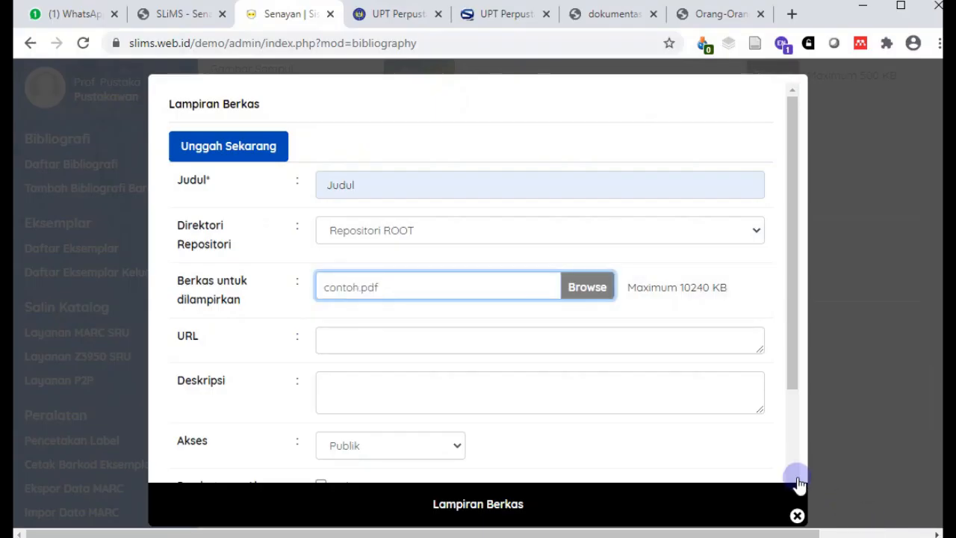
- Set the attachment's Akses to Tertutup
{"action": "scroll", "coordinate": [458, 325], "scroll_direction": "down", "scroll_amount": 2}
{"action": "scroll", "coordinate": [457, 325], "scroll_direction": "down", "scroll_amount": 1}
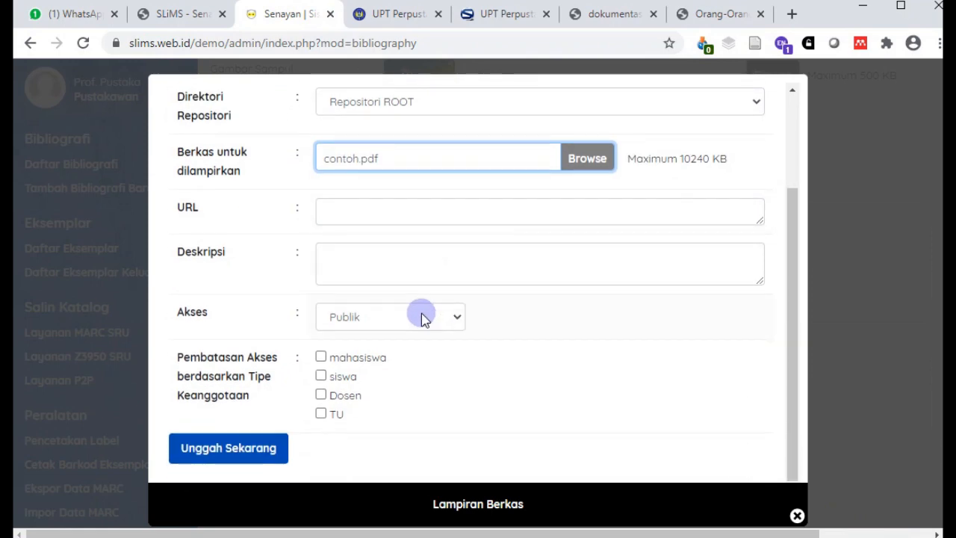
{"action": "left_click", "coordinate": [424, 319]}
{"action": "left_click", "coordinate": [422, 317]}
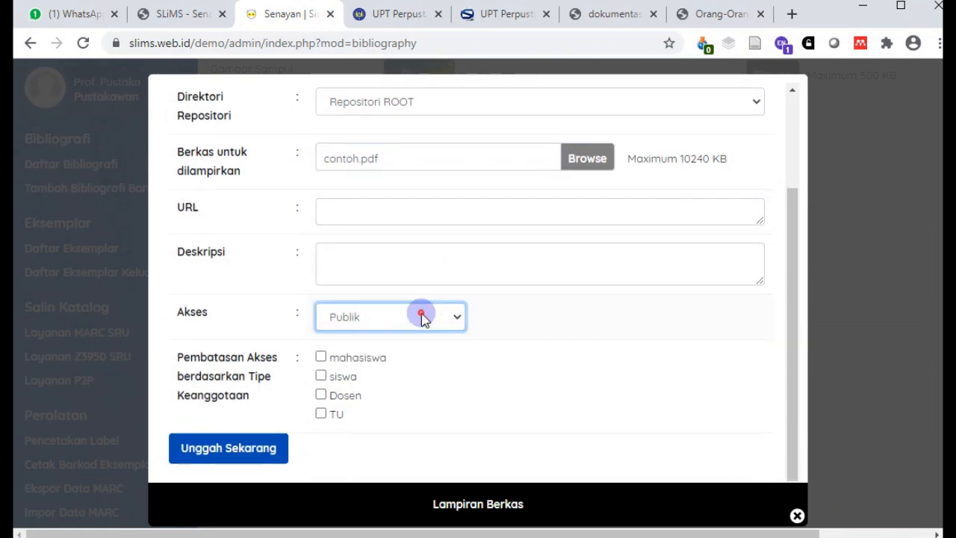
{"action": "left_click", "coordinate": [421, 317]}
{"action": "left_click", "coordinate": [398, 351]}
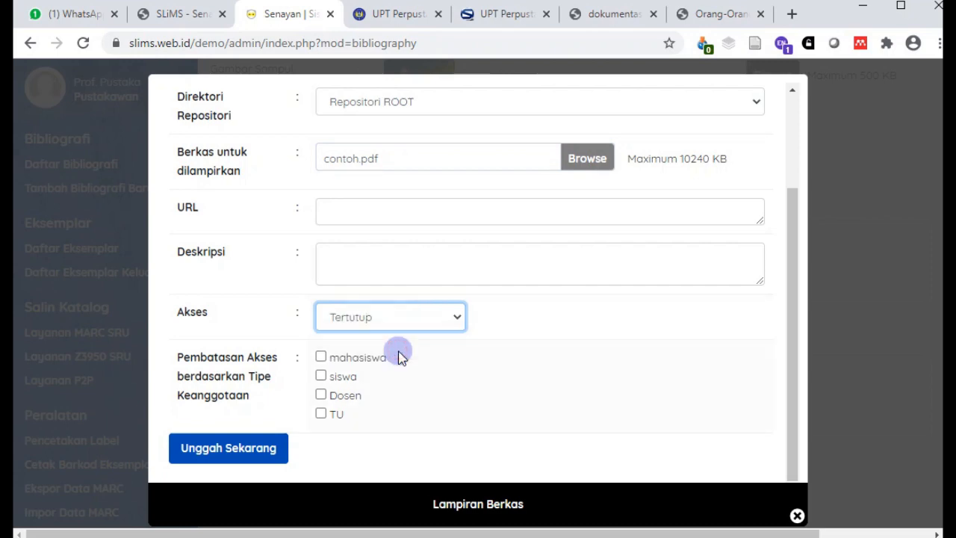
- Set the attachment's Akses to Publik and restrict access to the siswa membership type only
{"action": "left_click", "coordinate": [397, 318]}
{"action": "left_click", "coordinate": [386, 338]}
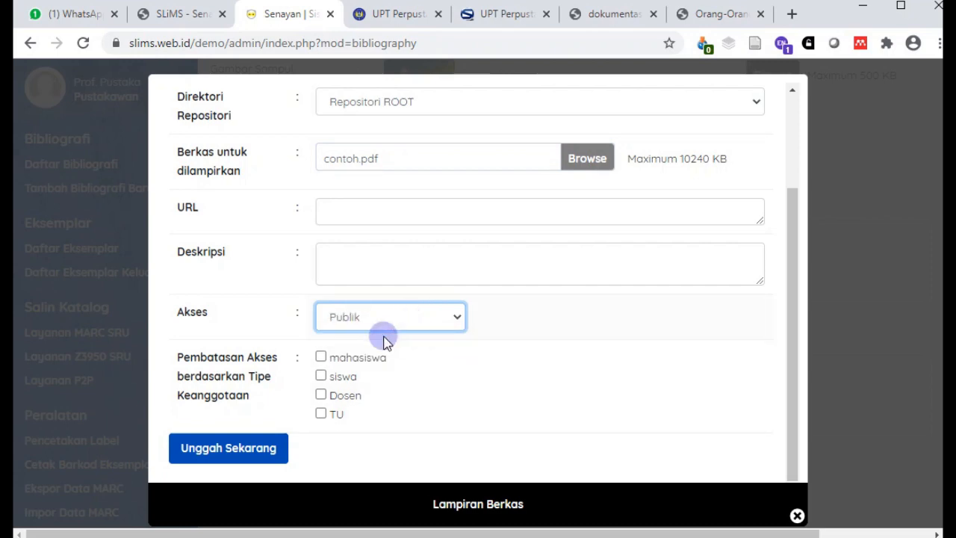
{"action": "left_click", "coordinate": [321, 395]}
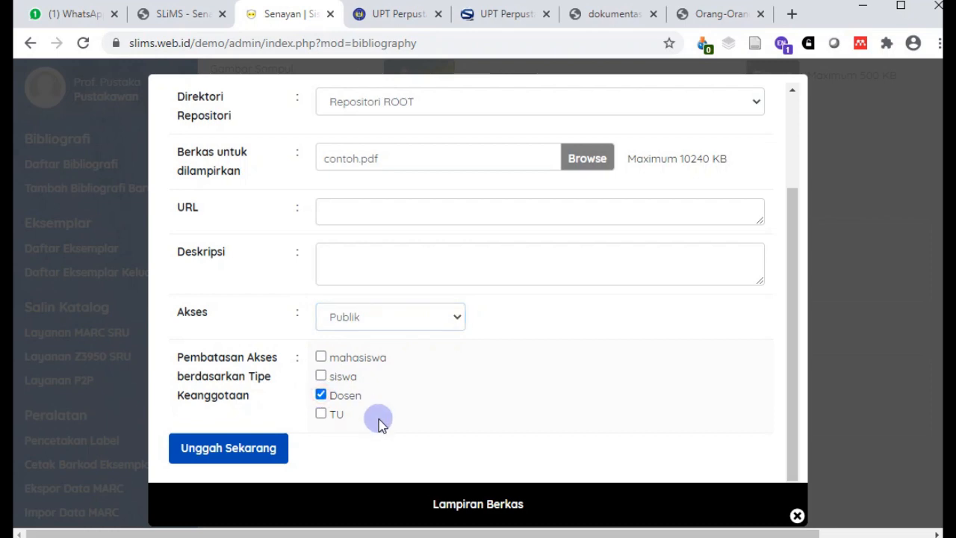
{"action": "left_click", "coordinate": [321, 414]}
{"action": "left_click", "coordinate": [321, 395]}
{"action": "left_click", "coordinate": [321, 375]}
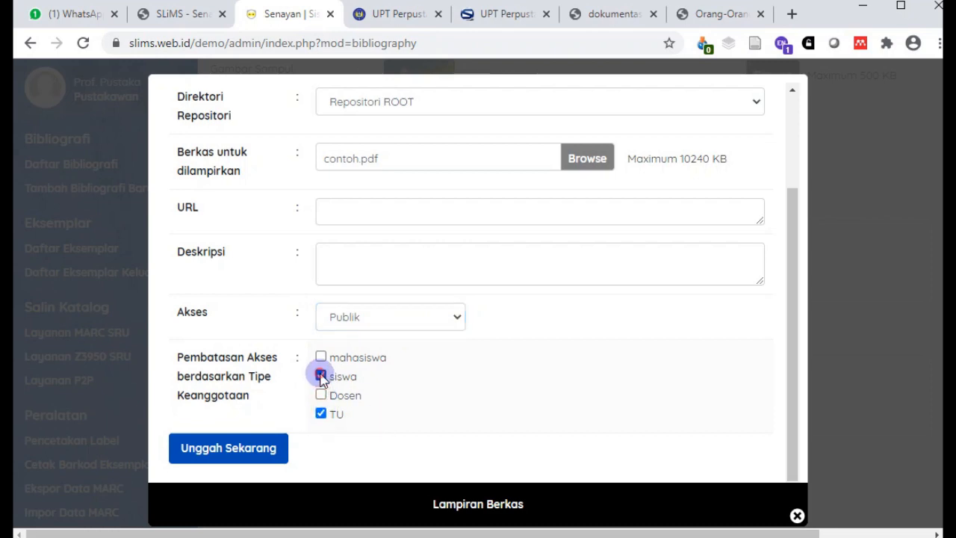
{"action": "left_click", "coordinate": [321, 413]}
{"action": "double_click", "coordinate": [343, 377]}
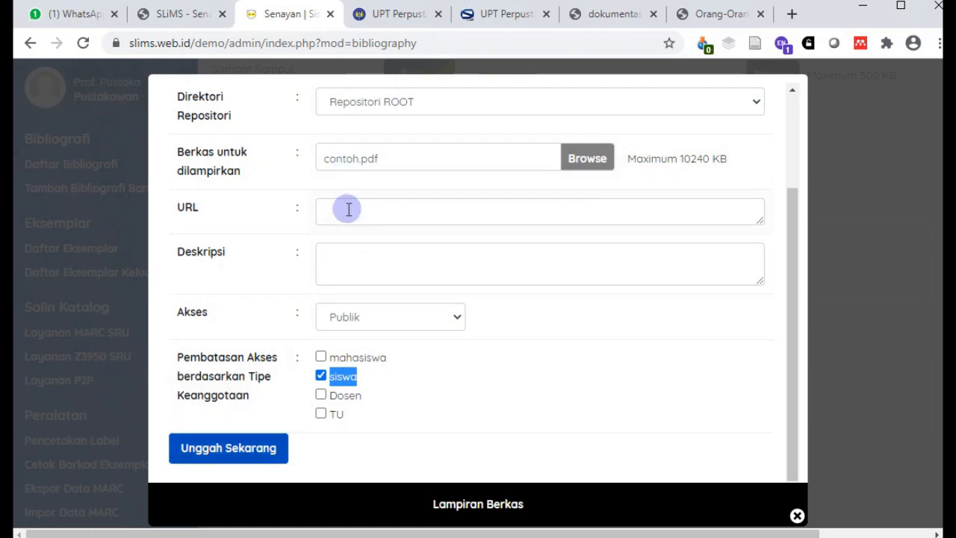
- Try to upload the contoh.pdf attachment and close the attachment form
{"action": "left_click", "coordinate": [211, 452]}
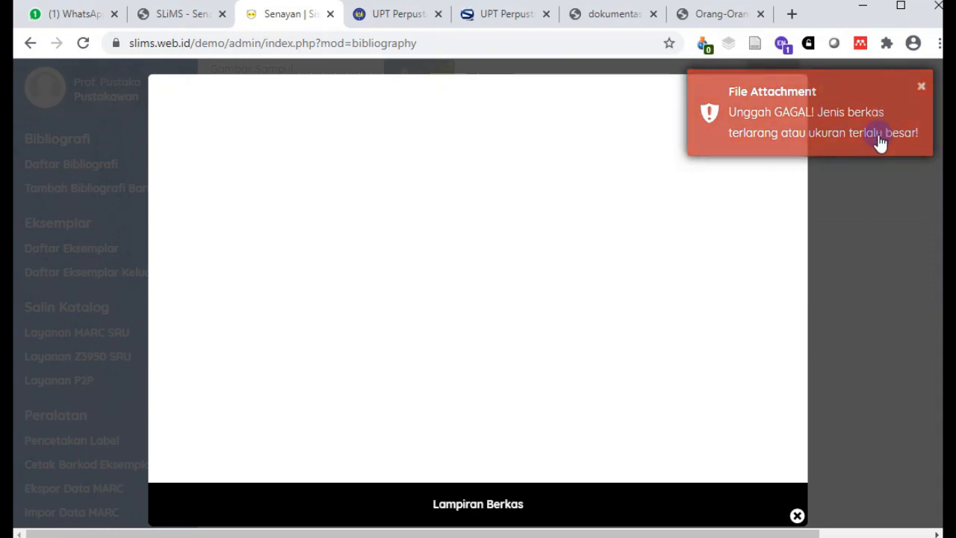
{"action": "left_click", "coordinate": [796, 515]}
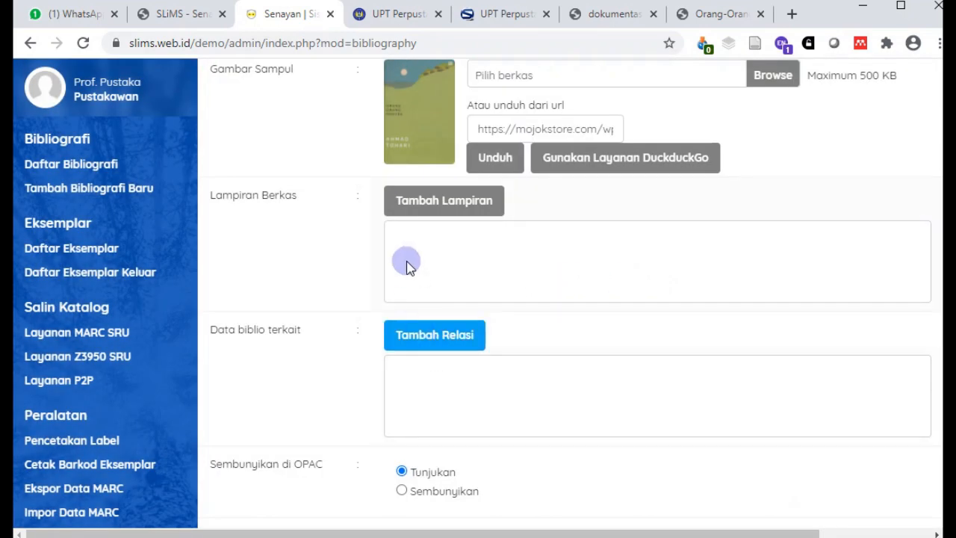
- Save the new Orang-orang proyek bibliography record and switch the saved record to editing mode
{"action": "scroll", "coordinate": [338, 340], "scroll_direction": "down", "scroll_amount": 4}
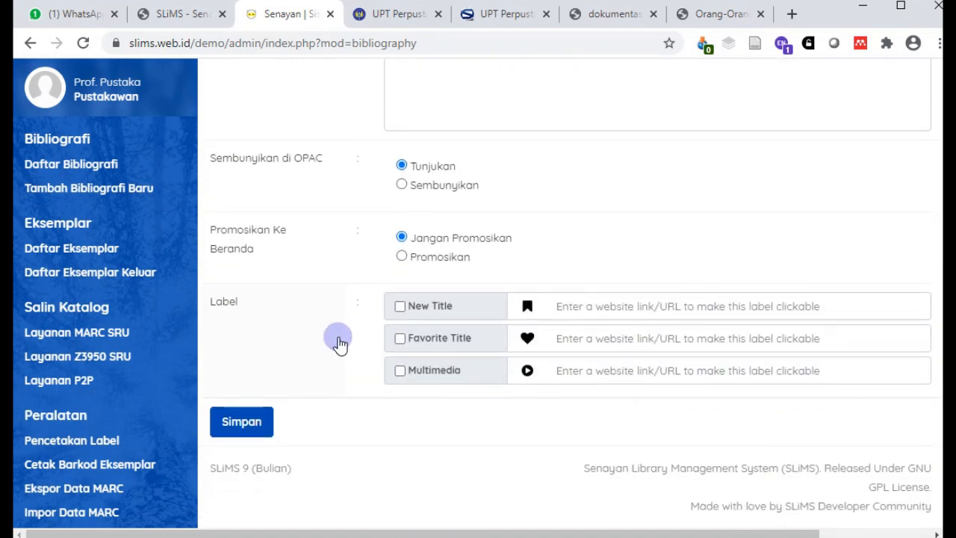
{"action": "left_click", "coordinate": [241, 421]}
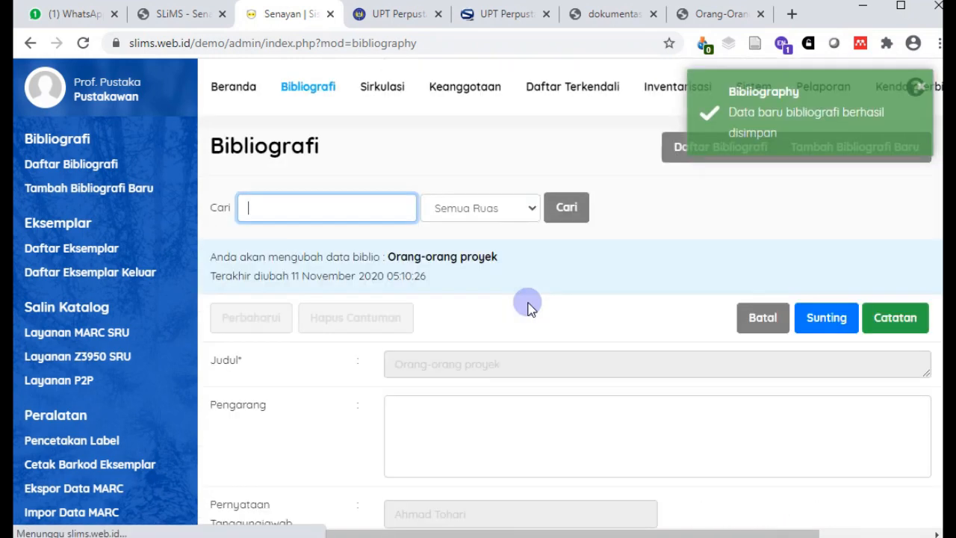
{"action": "scroll", "coordinate": [551, 258], "scroll_direction": "down", "scroll_amount": 8}
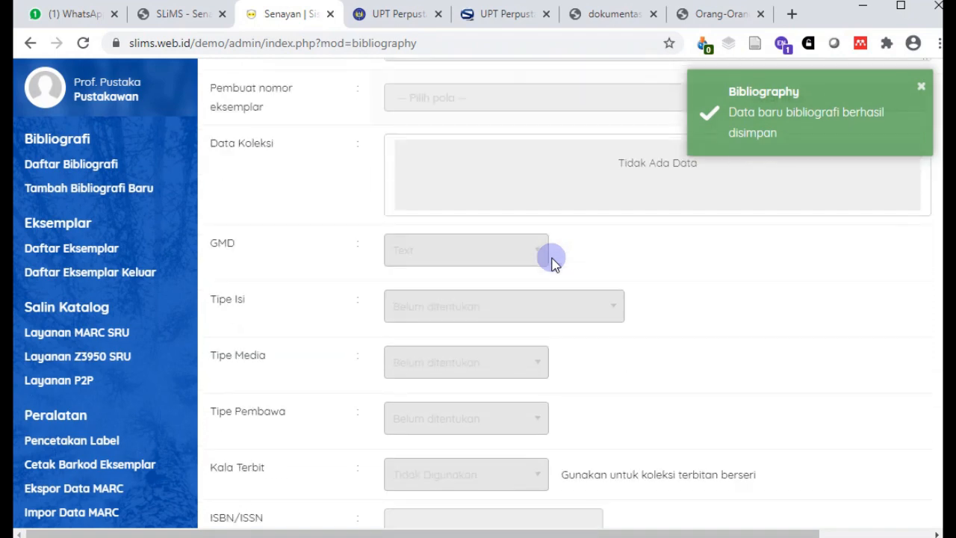
{"action": "scroll", "coordinate": [551, 258], "scroll_direction": "down", "scroll_amount": 12}
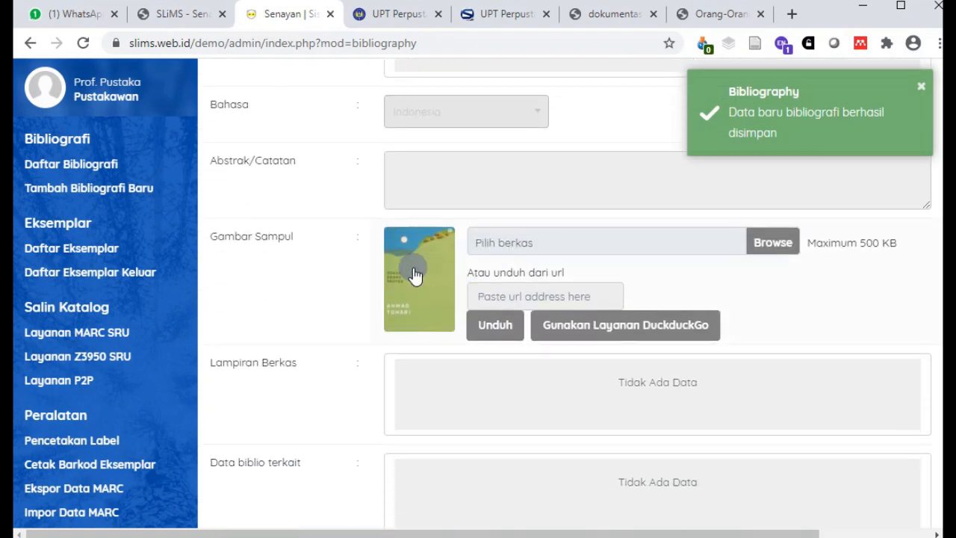
{"action": "scroll", "coordinate": [448, 278], "scroll_direction": "down", "scroll_amount": 5}
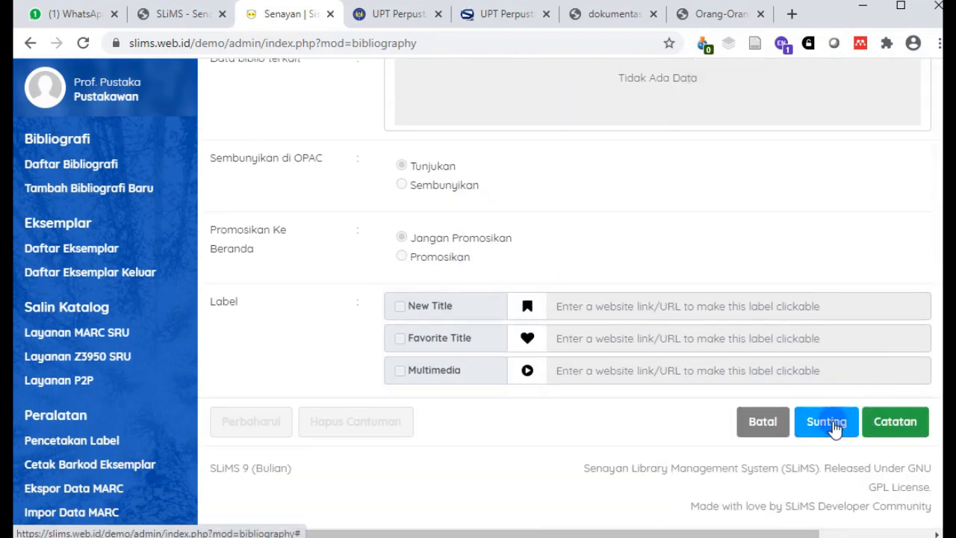
{"action": "left_click", "coordinate": [826, 421]}
- Start a new copy entry for the record and set its Kode Eksemplar to 2020B0008H
{"action": "scroll", "coordinate": [743, 335], "scroll_direction": "up", "scroll_amount": 17}
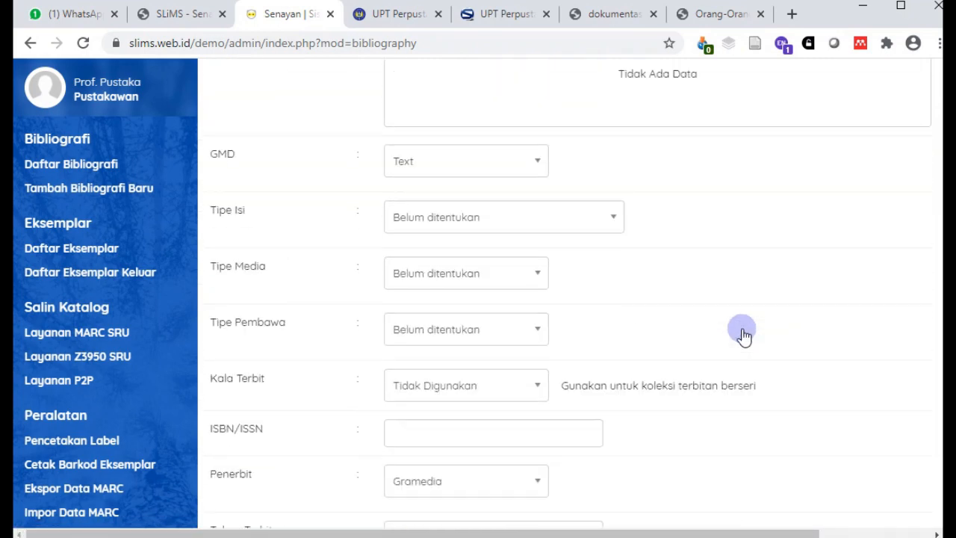
{"action": "scroll", "coordinate": [742, 335], "scroll_direction": "up", "scroll_amount": 5}
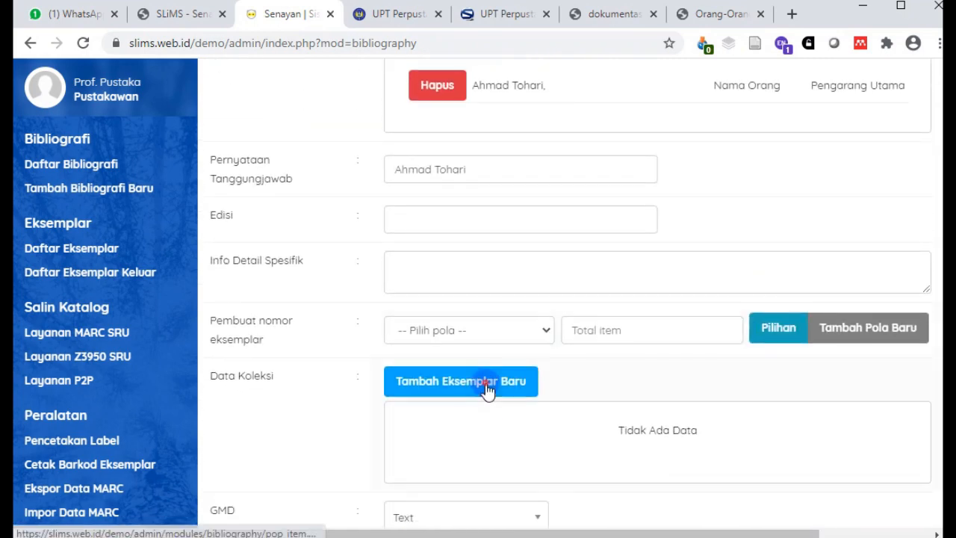
{"action": "left_click", "coordinate": [487, 389]}
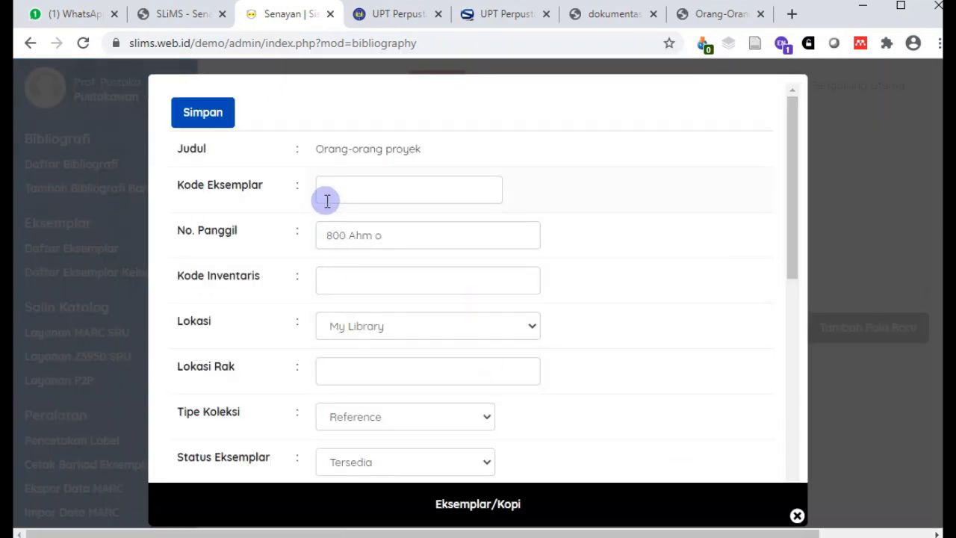
{"action": "left_click", "coordinate": [326, 200]}
{"action": "left_click", "coordinate": [390, 252]}
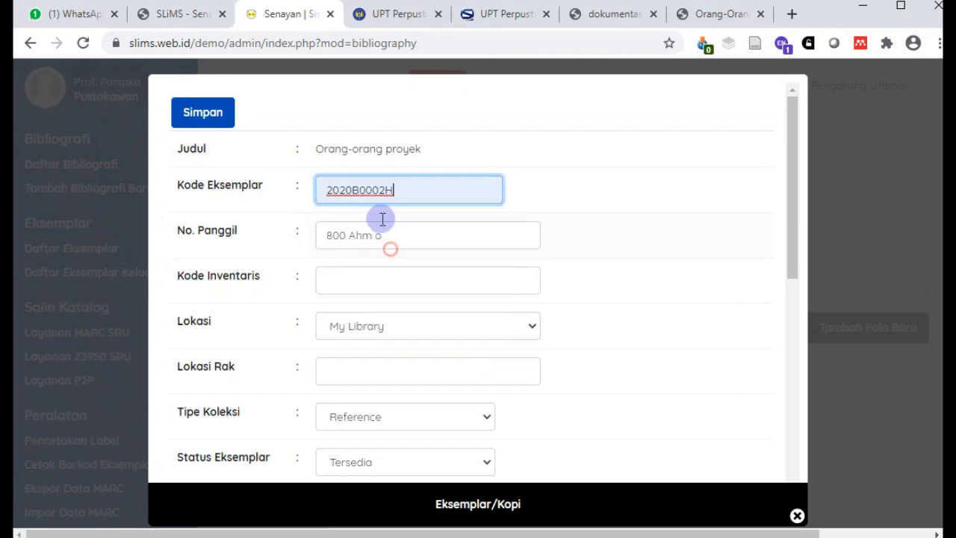
{"action": "left_click_drag", "start_coordinate": [378, 192], "coordinate": [383, 193]}
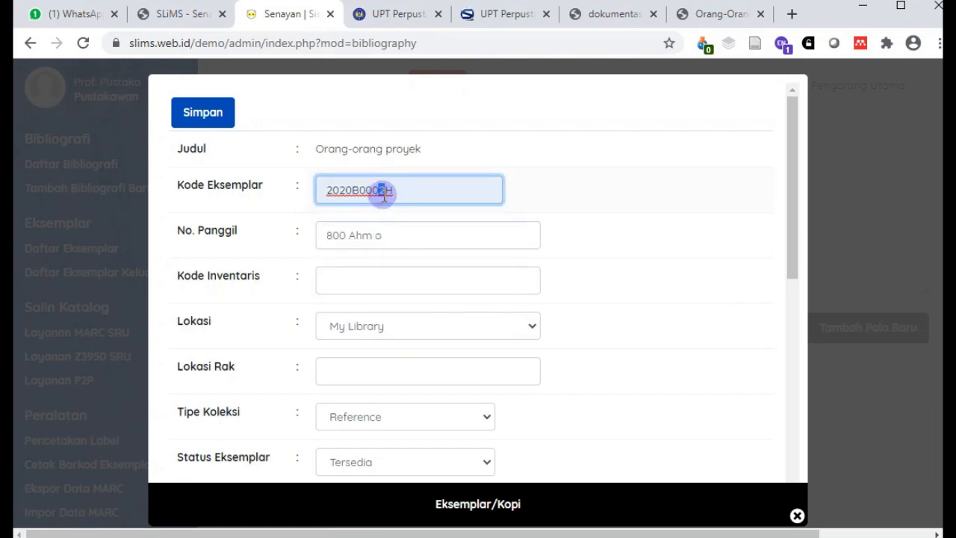
{"action": "type", "text": "8"}
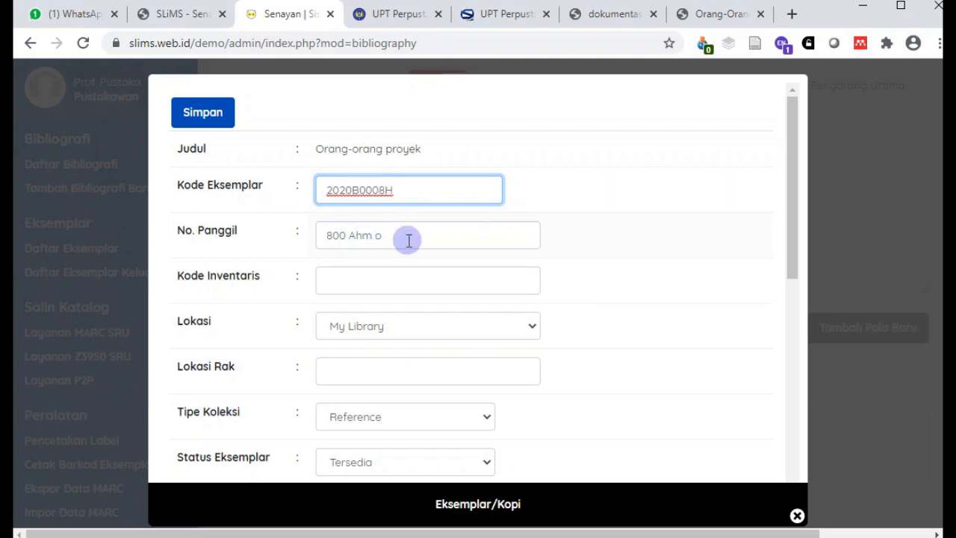
- Add the copy number c.1 to No. Panggil so that it reads 800 Ahm o c.1
{"action": "left_click", "coordinate": [423, 237]}
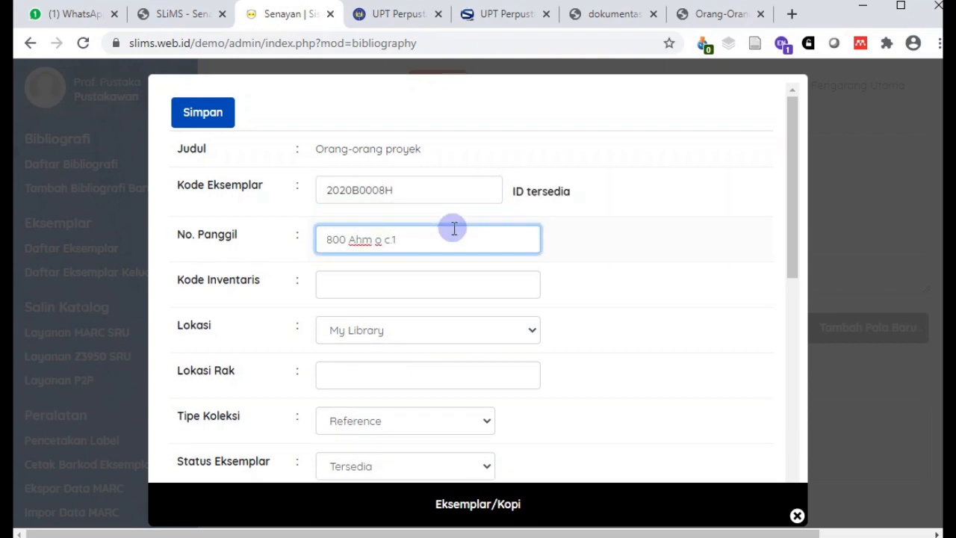
{"action": "left_click_drag", "start_coordinate": [383, 238], "coordinate": [328, 232]}
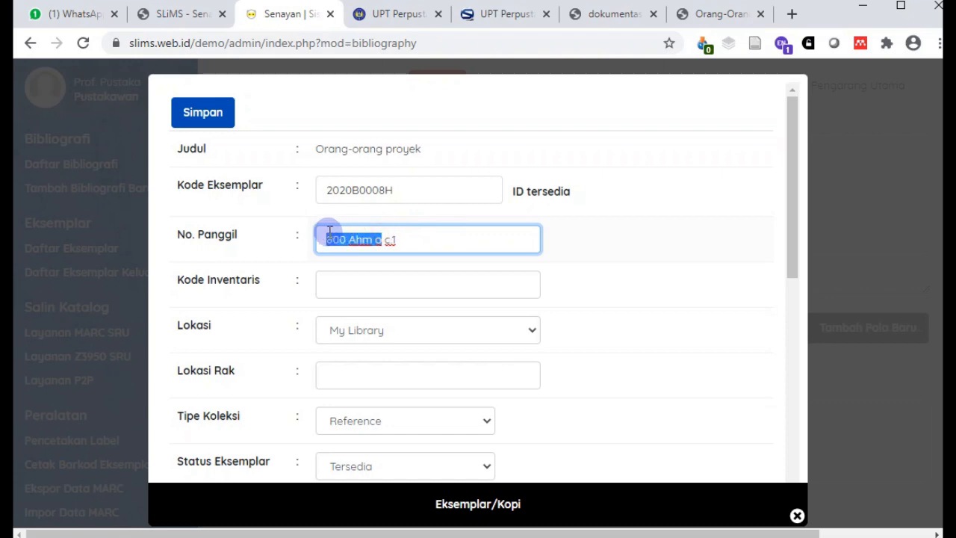
{"action": "left_click", "coordinate": [685, 256]}
- Look over the copy's remaining fields and set its Tipe Koleksi to Fiction
{"action": "scroll", "coordinate": [566, 269], "scroll_direction": "down", "scroll_amount": 10}
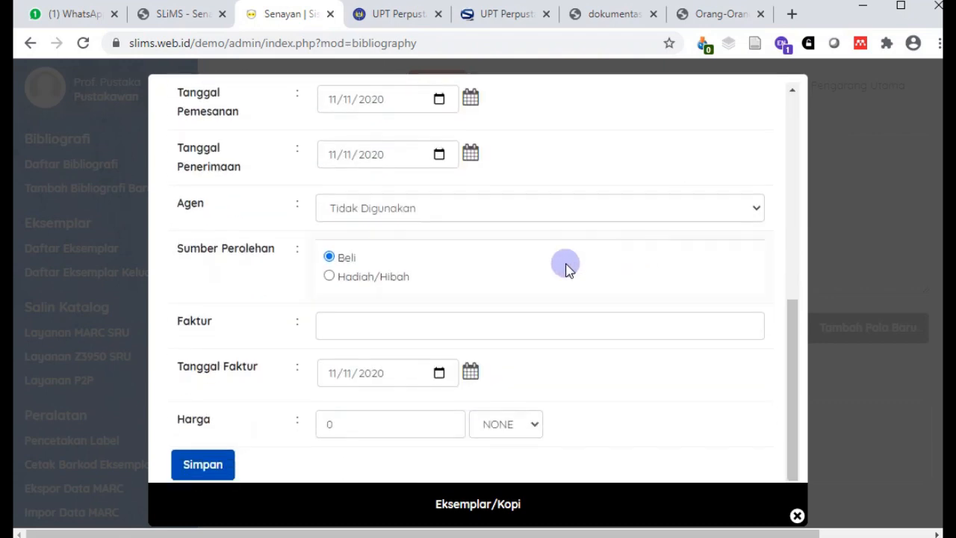
{"action": "scroll", "coordinate": [565, 270], "scroll_direction": "down", "scroll_amount": 3}
{"action": "scroll", "coordinate": [497, 265], "scroll_direction": "up", "scroll_amount": 5}
{"action": "scroll", "coordinate": [322, 386], "scroll_direction": "down", "scroll_amount": 3}
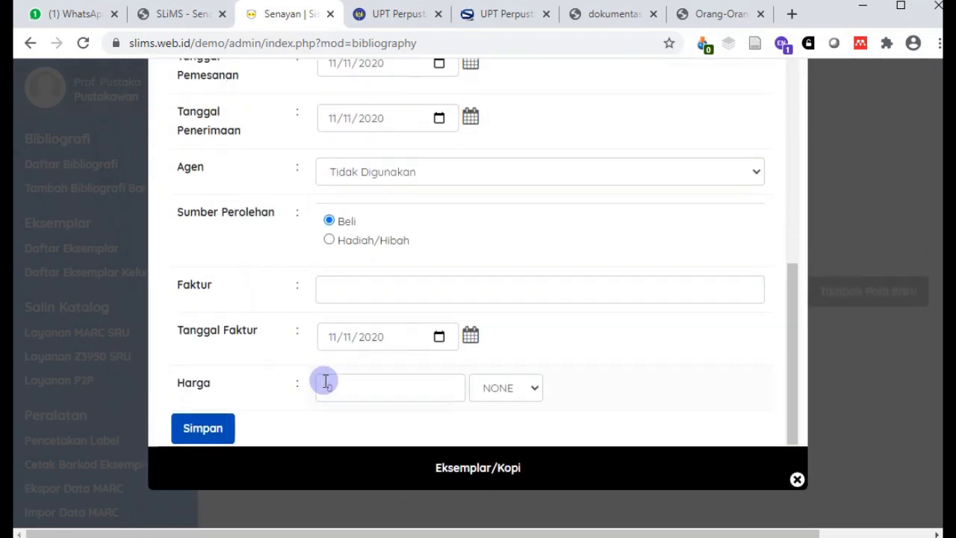
{"action": "scroll", "coordinate": [404, 318], "scroll_direction": "up", "scroll_amount": 5}
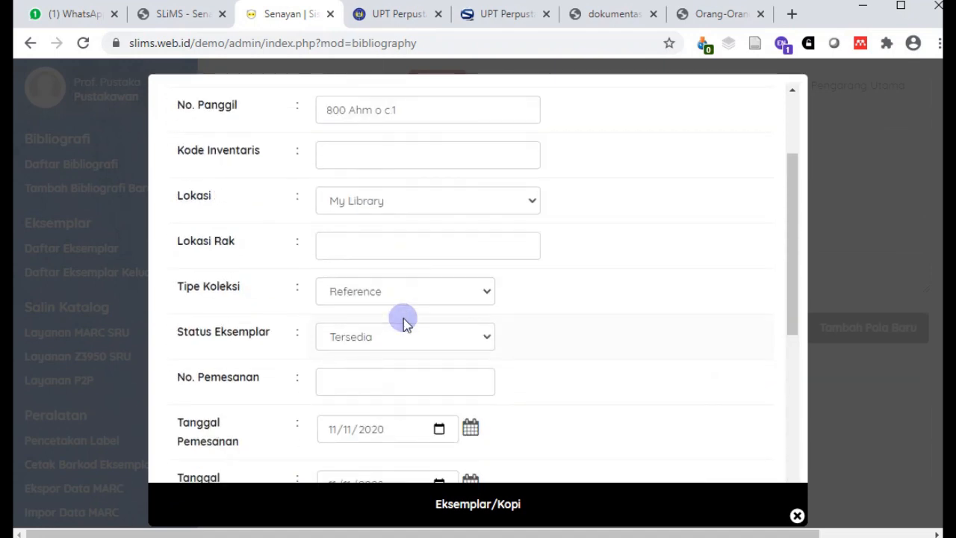
{"action": "left_click", "coordinate": [393, 246]}
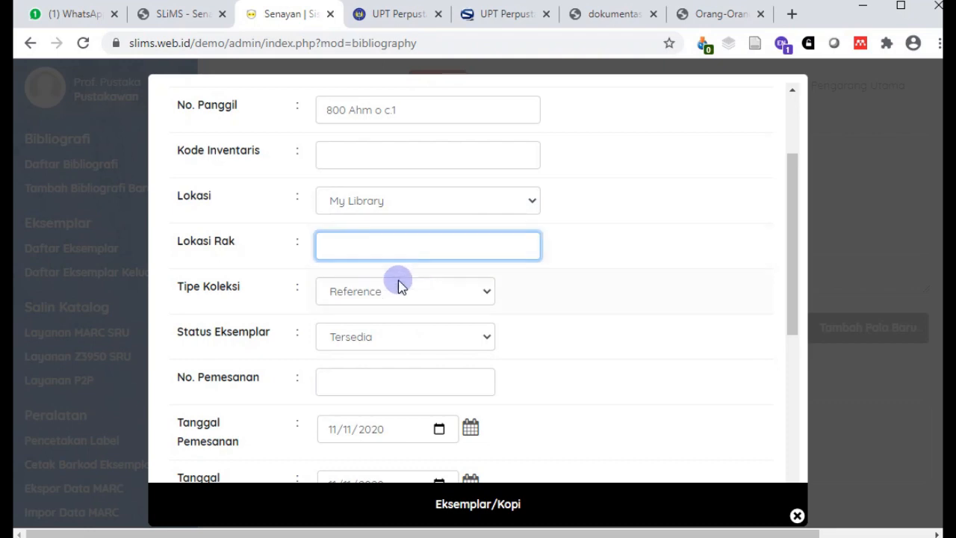
{"action": "left_click", "coordinate": [420, 295]}
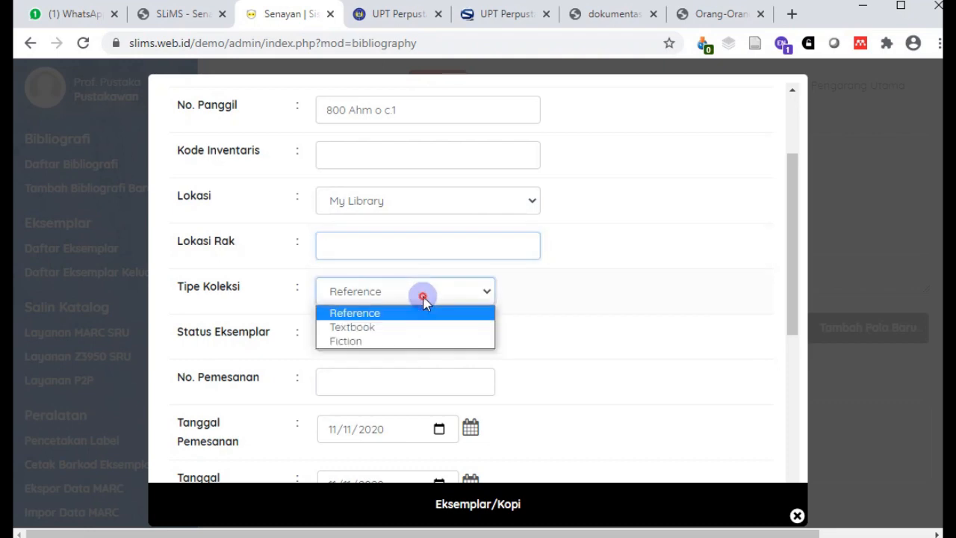
{"action": "left_click", "coordinate": [415, 339]}
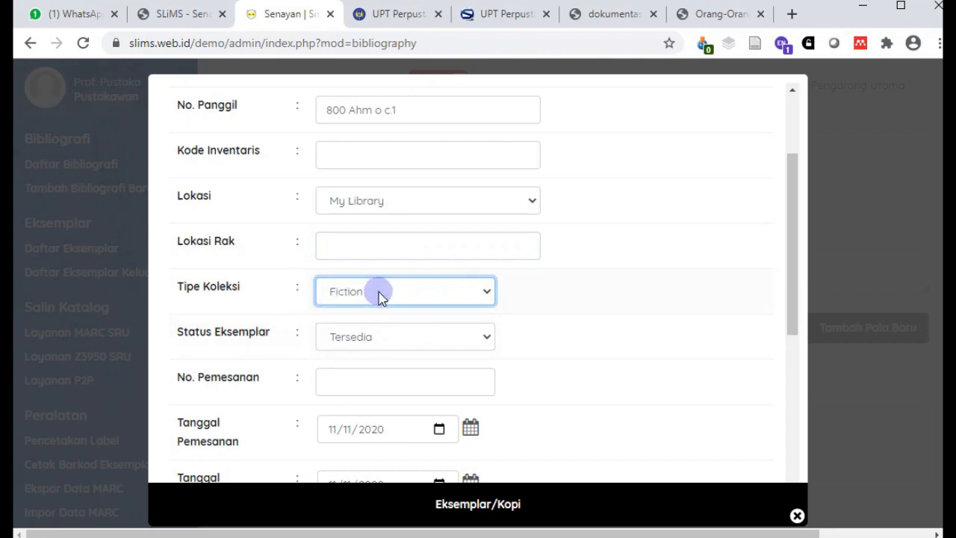
- Choose Tersedia as the copy's Status Eksemplar and save the copy
{"action": "left_click", "coordinate": [408, 342]}
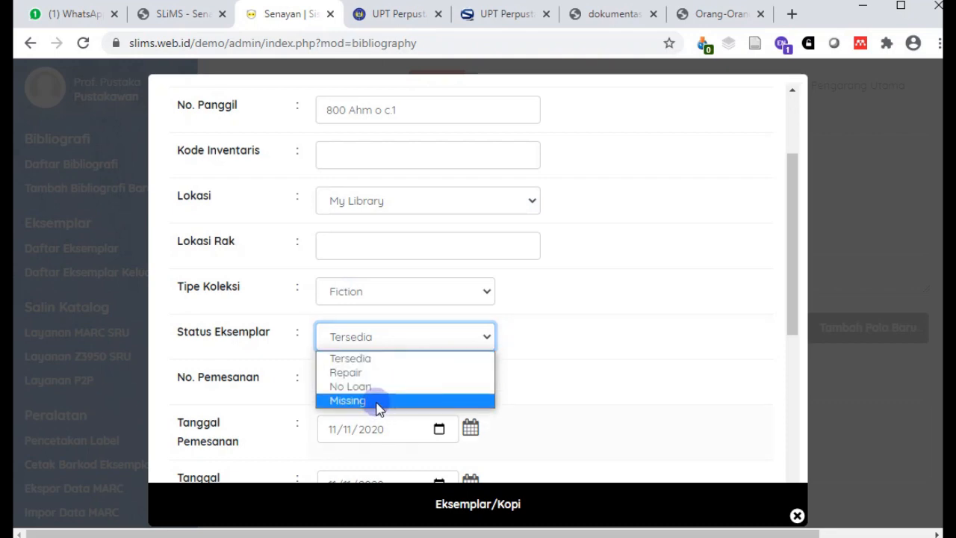
{"action": "left_click", "coordinate": [348, 359]}
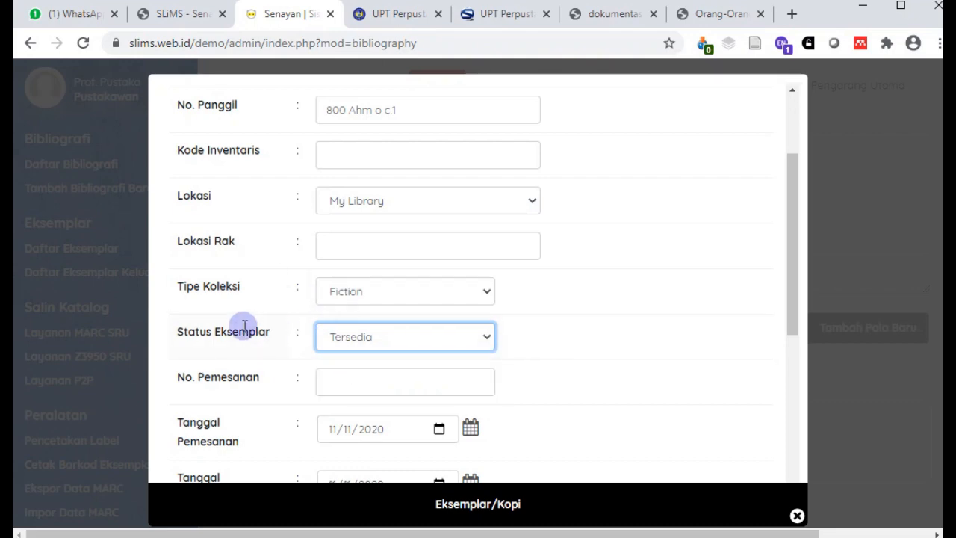
{"action": "scroll", "coordinate": [242, 327], "scroll_direction": "down", "scroll_amount": 5}
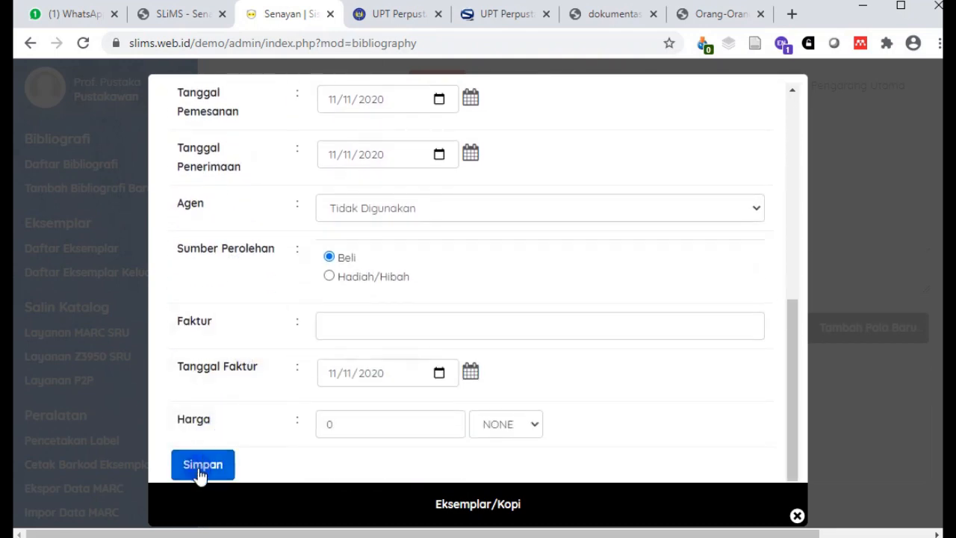
{"action": "left_click", "coordinate": [200, 471]}
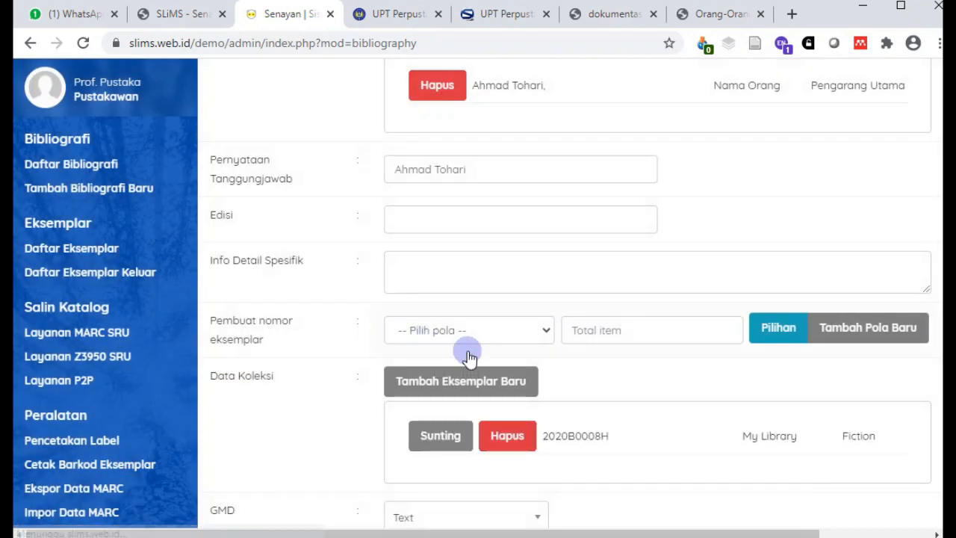
- Save the updated Orang-orang proyek record and show the bibliography list
{"action": "scroll", "coordinate": [485, 362], "scroll_direction": "down", "scroll_amount": 10}
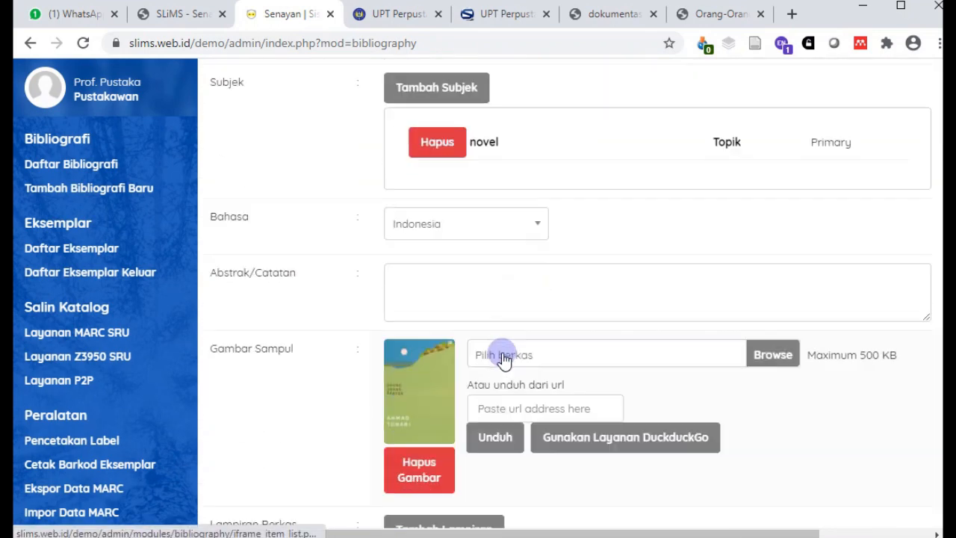
{"action": "scroll", "coordinate": [448, 362], "scroll_direction": "down", "scroll_amount": 10}
{"action": "left_click", "coordinate": [248, 510]}
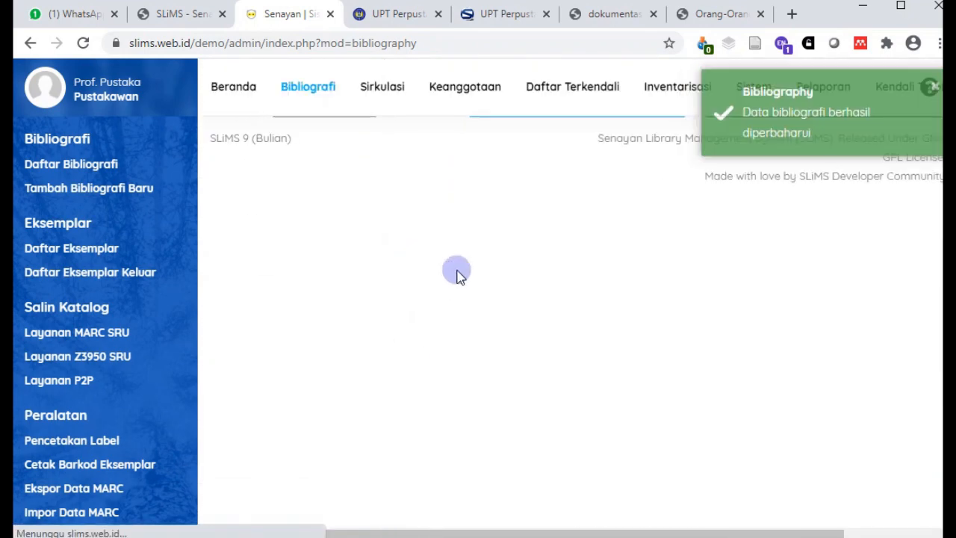
{"action": "left_click", "coordinate": [108, 164]}
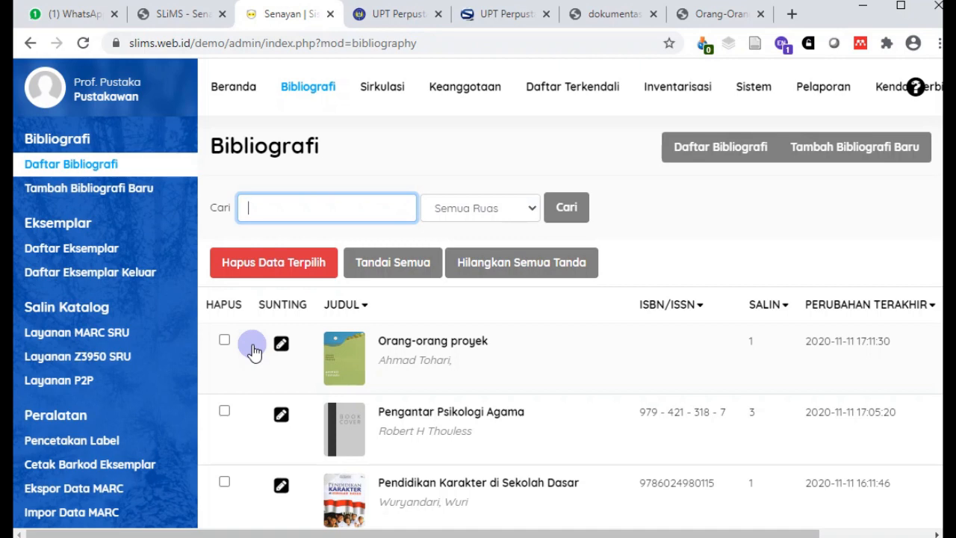
- Open the MARC SRU copy-cataloguing service and choose Perpustakaan Nasional RI as the SRU server
{"action": "left_click", "coordinate": [102, 339]}
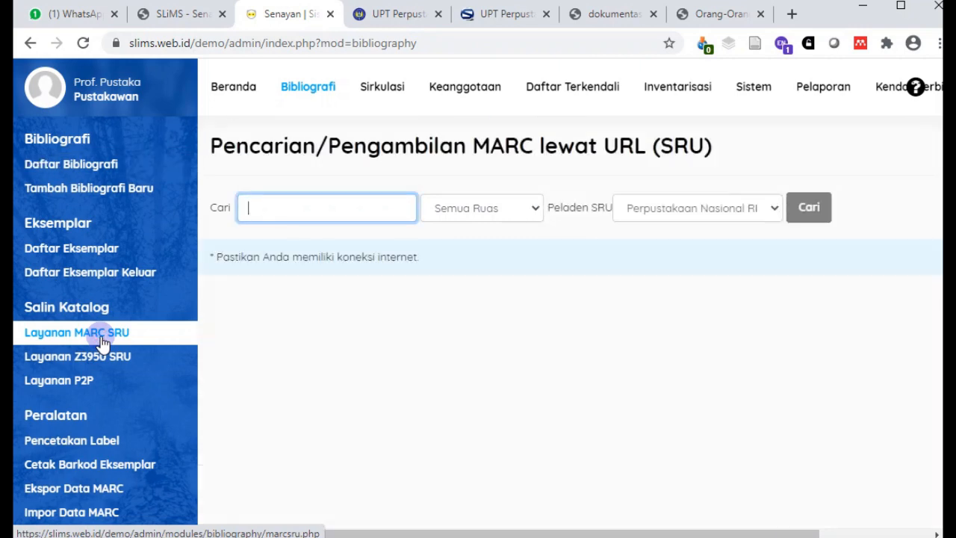
{"action": "left_click", "coordinate": [666, 212]}
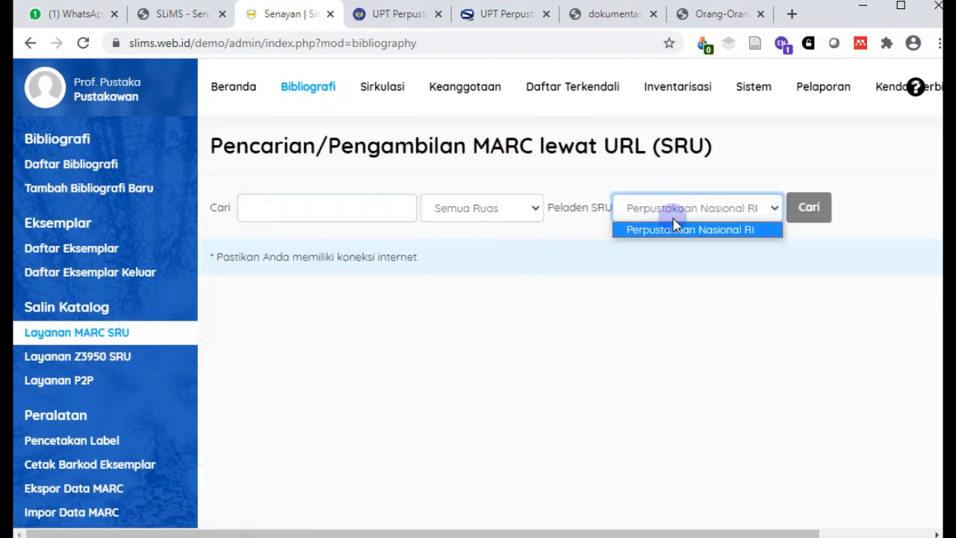
{"action": "left_click", "coordinate": [678, 230]}
{"action": "left_click", "coordinate": [670, 212]}
{"action": "left_click", "coordinate": [505, 296]}
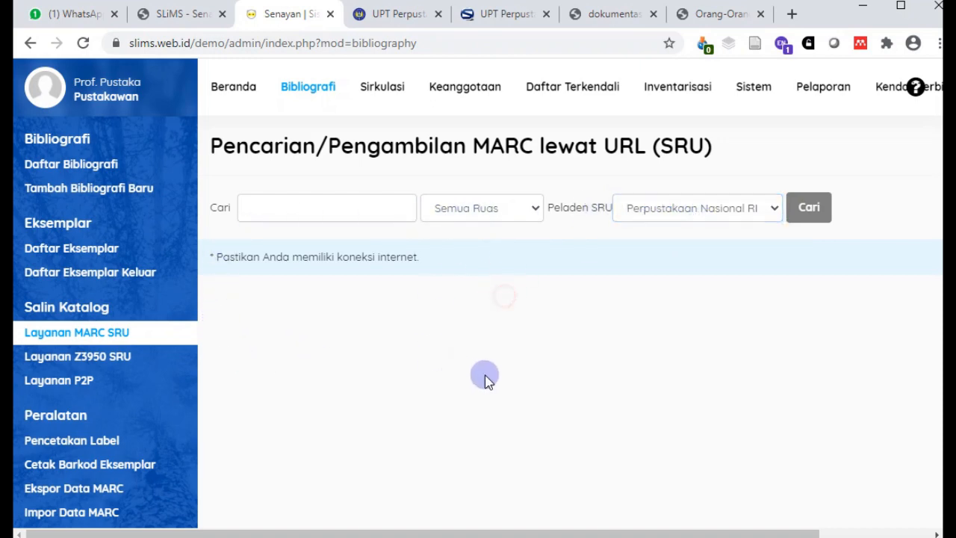
- Search all fields of the Perpustakaan Nasional RI server for "kubah"
{"action": "left_click", "coordinate": [353, 210]}
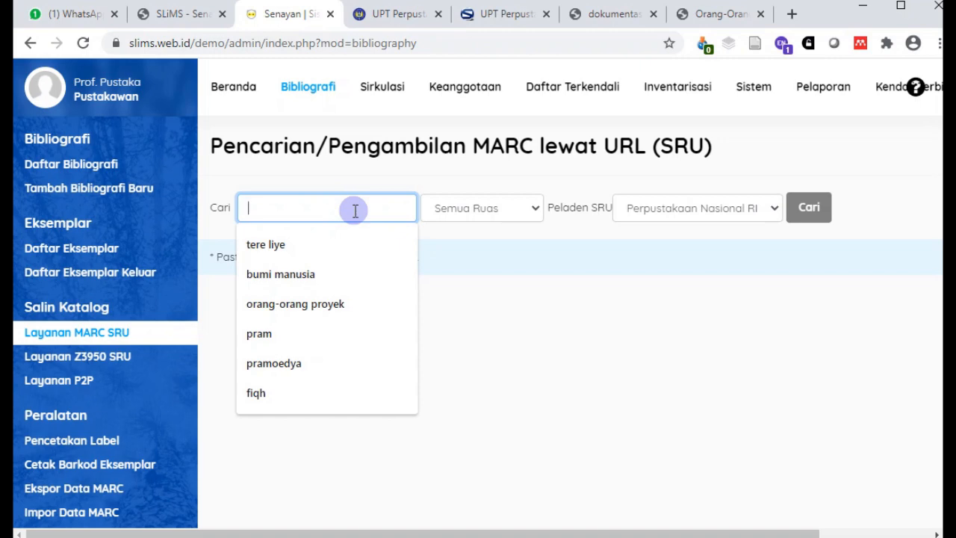
{"action": "type", "text": "kubah"}
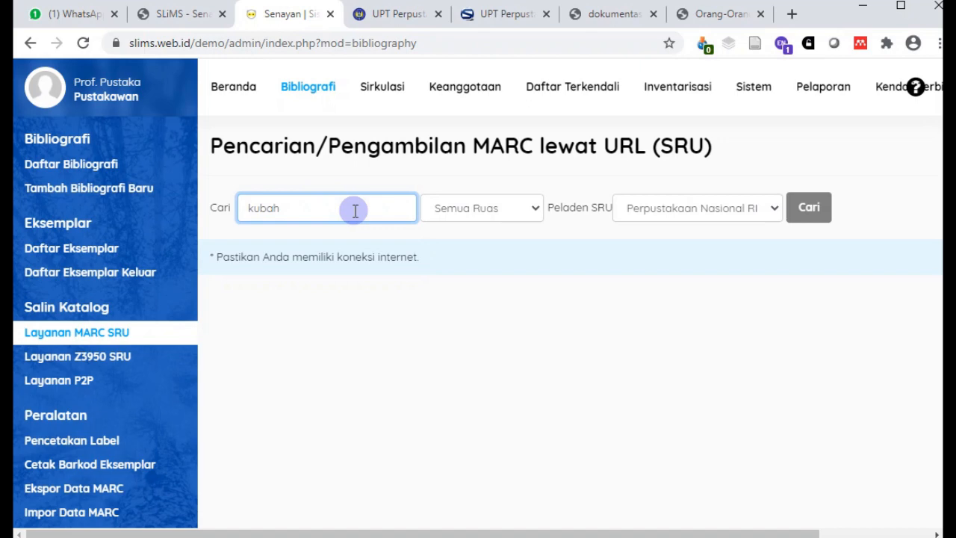
{"action": "left_click", "coordinate": [812, 217]}
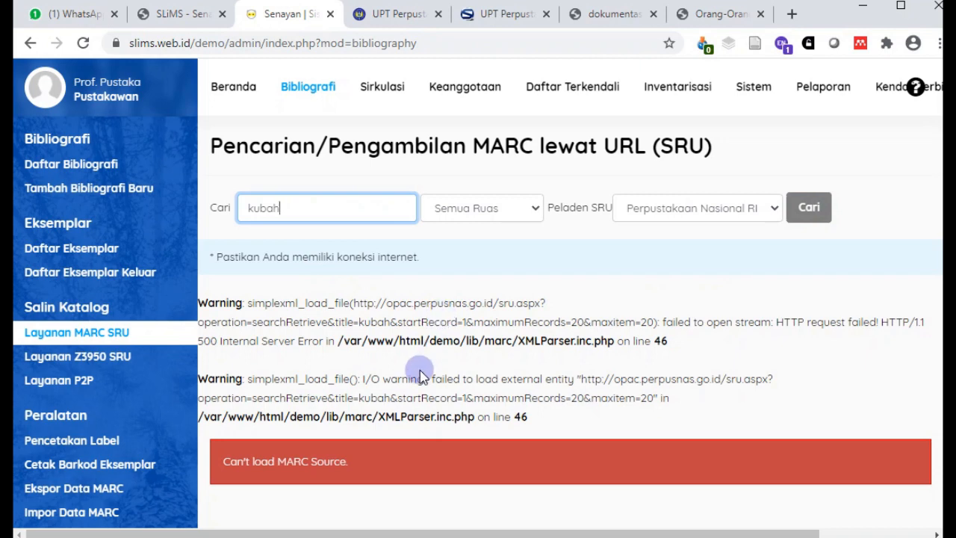
- Try the SRU search with "bidadari-bidadari syurga" and with the shortened term "bidadari-bidadari"
{"action": "double_click", "coordinate": [305, 207]}
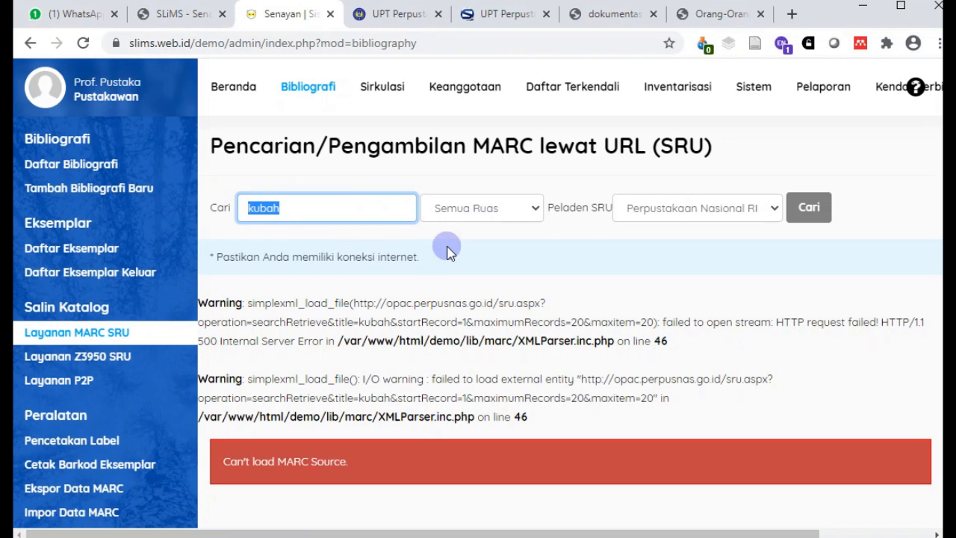
{"action": "type", "text": "bidadari-bidadari syurga"}
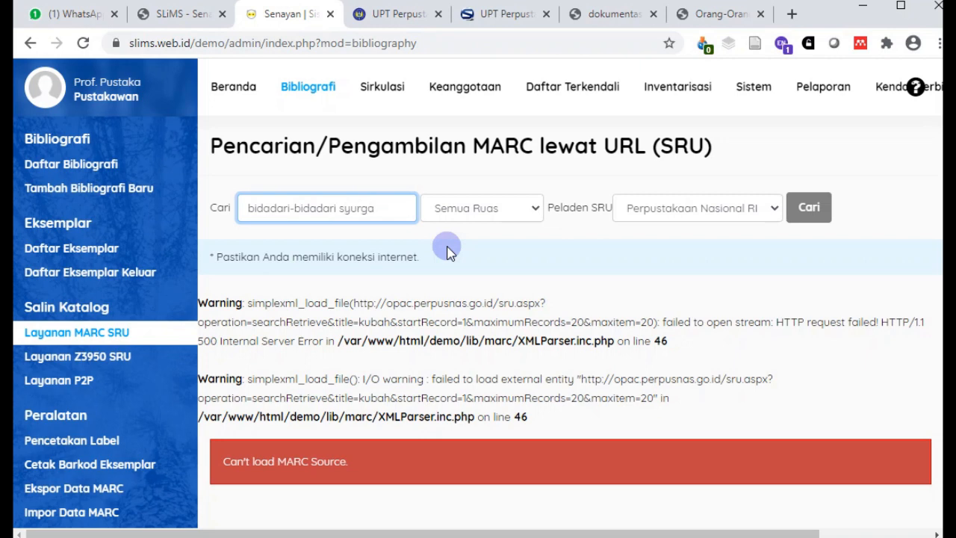
{"action": "left_click", "coordinate": [804, 209]}
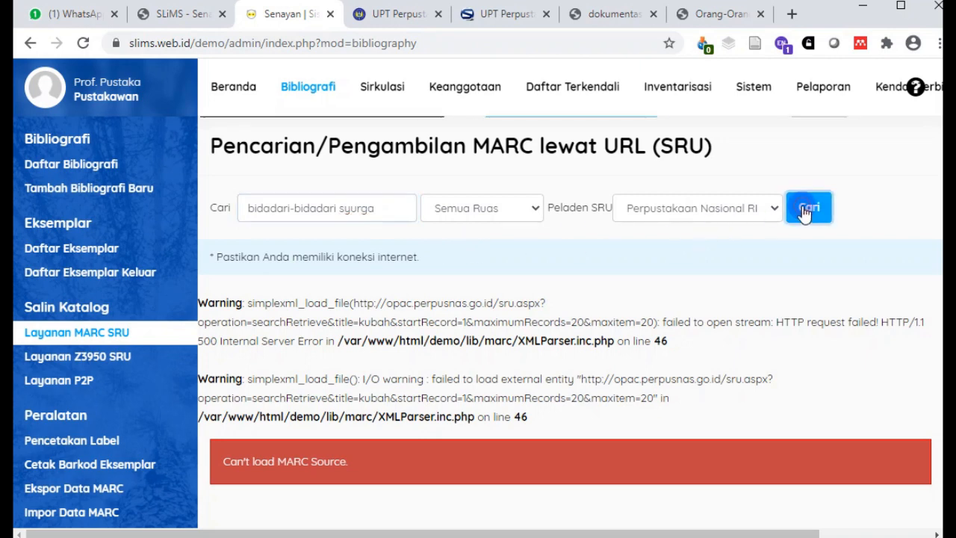
{"action": "scroll", "coordinate": [529, 213], "scroll_direction": "down", "scroll_amount": 2}
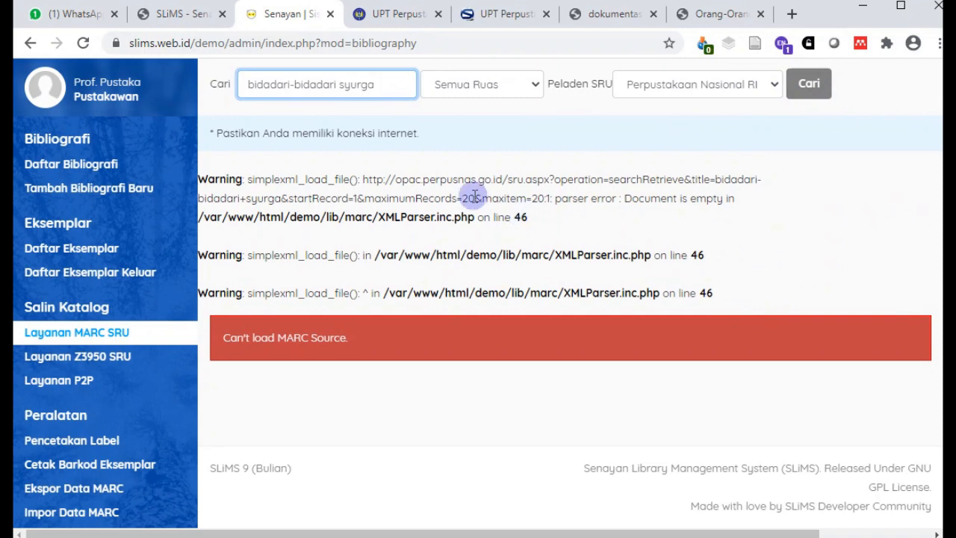
{"action": "scroll", "coordinate": [475, 195], "scroll_direction": "up", "scroll_amount": 1}
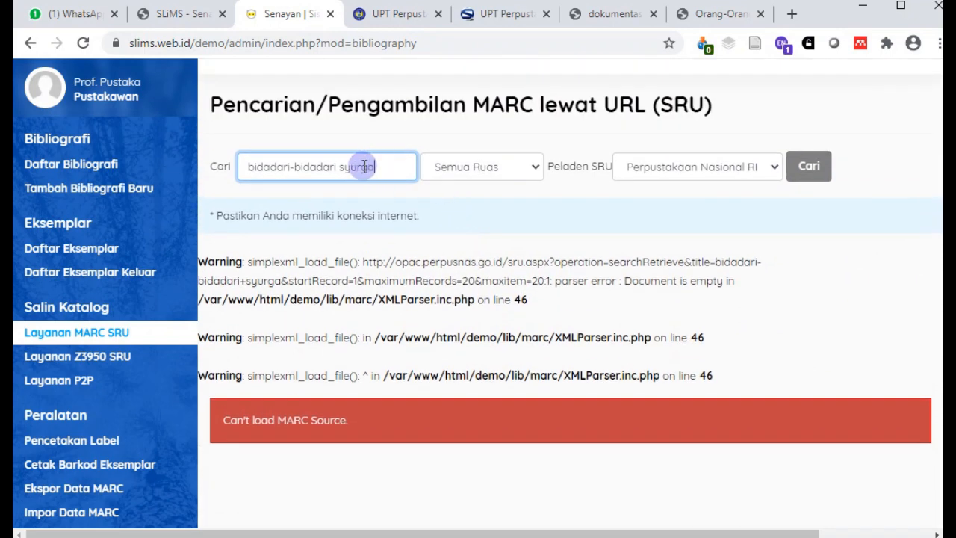
{"action": "left_click_drag", "start_coordinate": [338, 167], "coordinate": [455, 160]}
{"action": "key", "text": "BackSpace"}
{"action": "key", "text": "Return"}
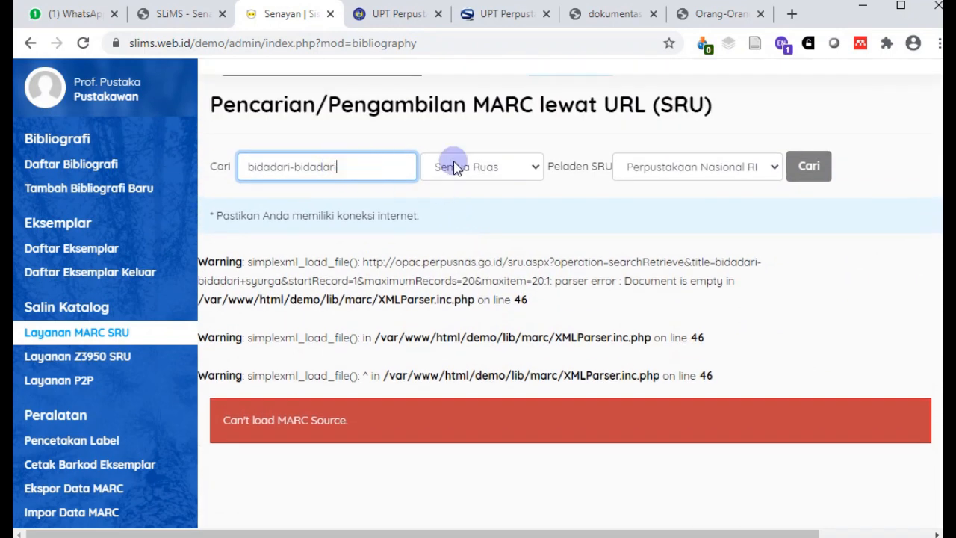
- Search the SRU server for the author "tere liye"
{"action": "triple_click", "coordinate": [375, 166]}
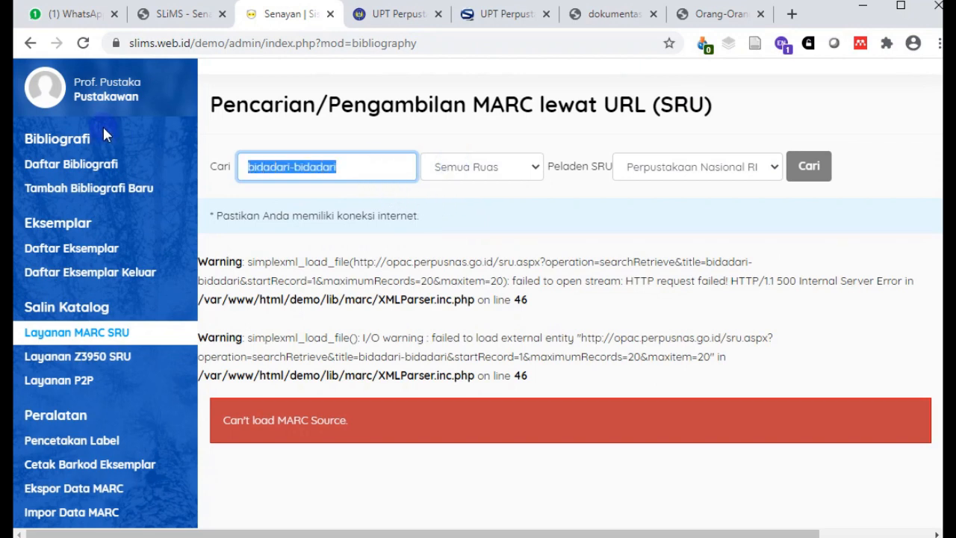
{"action": "type", "text": "te"}
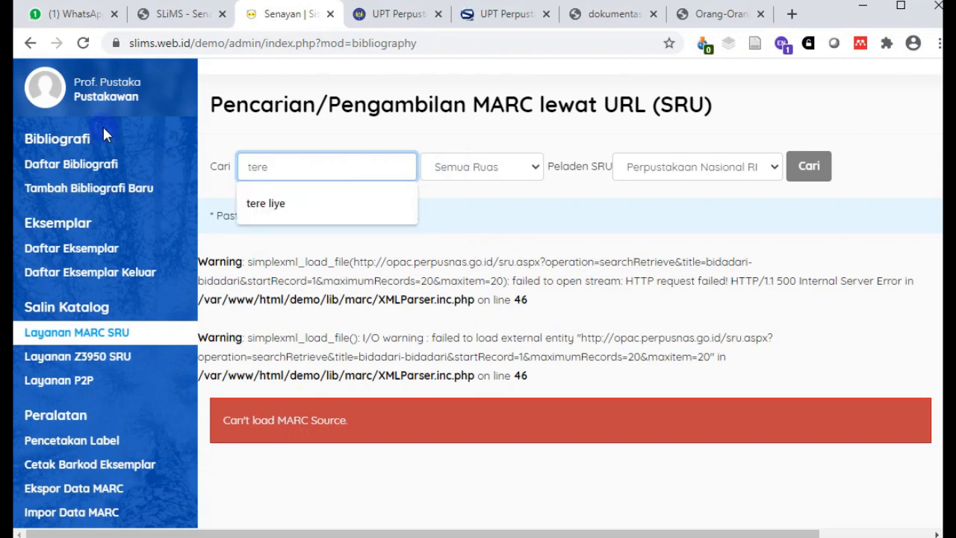
{"action": "type", "text": "re"}
{"action": "left_click", "coordinate": [292, 207]}
{"action": "left_click", "coordinate": [809, 167]}
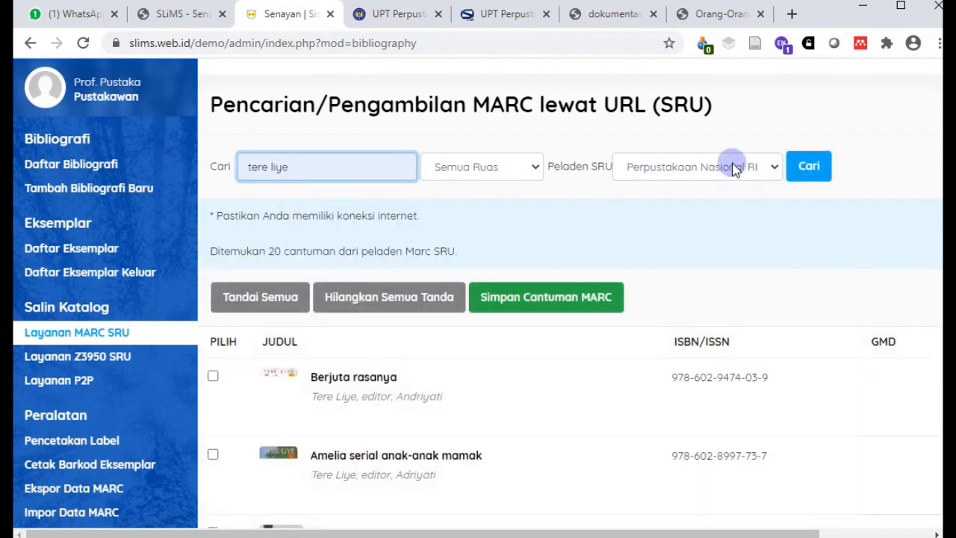
- Copy the title "Amelia serial anak-anak mamak" from the results and search the SRU server for it
{"action": "scroll", "coordinate": [658, 177], "scroll_direction": "down", "scroll_amount": 3}
{"action": "left_click_drag", "start_coordinate": [481, 207], "coordinate": [306, 209]}
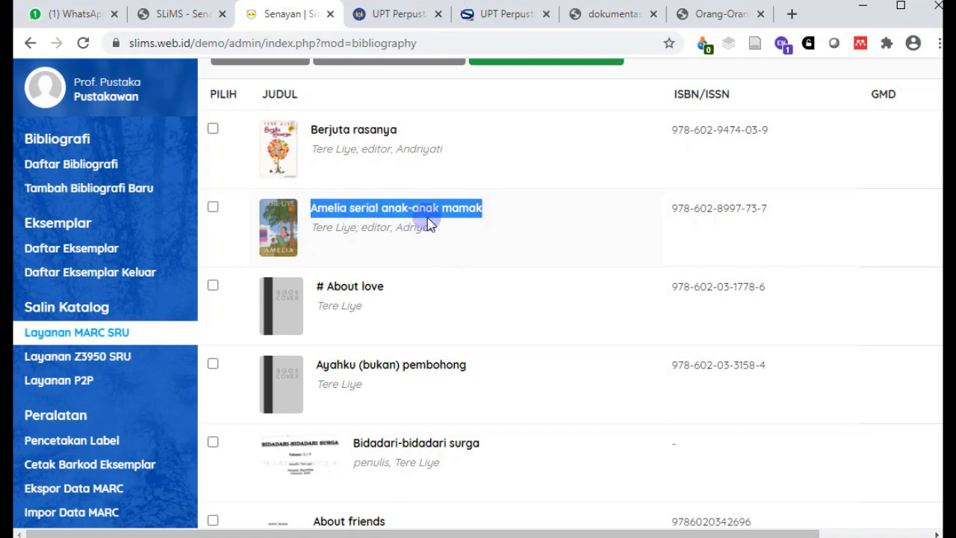
{"action": "key", "text": "ctrl+c"}
{"action": "scroll", "coordinate": [427, 224], "scroll_direction": "up", "scroll_amount": 5}
{"action": "triple_click", "coordinate": [319, 209]}
{"action": "key", "text": "ctrl+v"}
{"action": "left_click", "coordinate": [809, 210]}
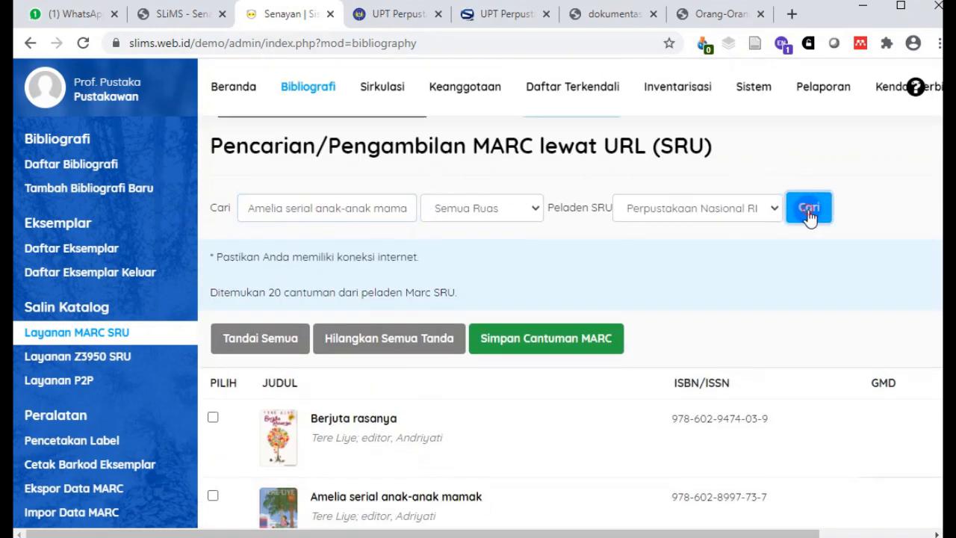
- Select the Amelia serial anak-anak mamak record and save it to the local catalogue
{"action": "scroll", "coordinate": [799, 213], "scroll_direction": "down", "scroll_amount": 1}
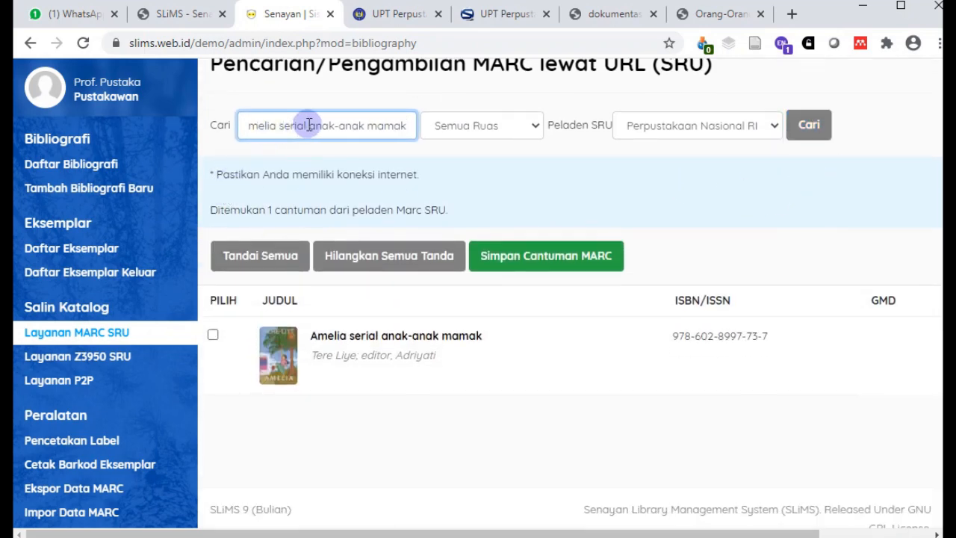
{"action": "left_click", "coordinate": [213, 335]}
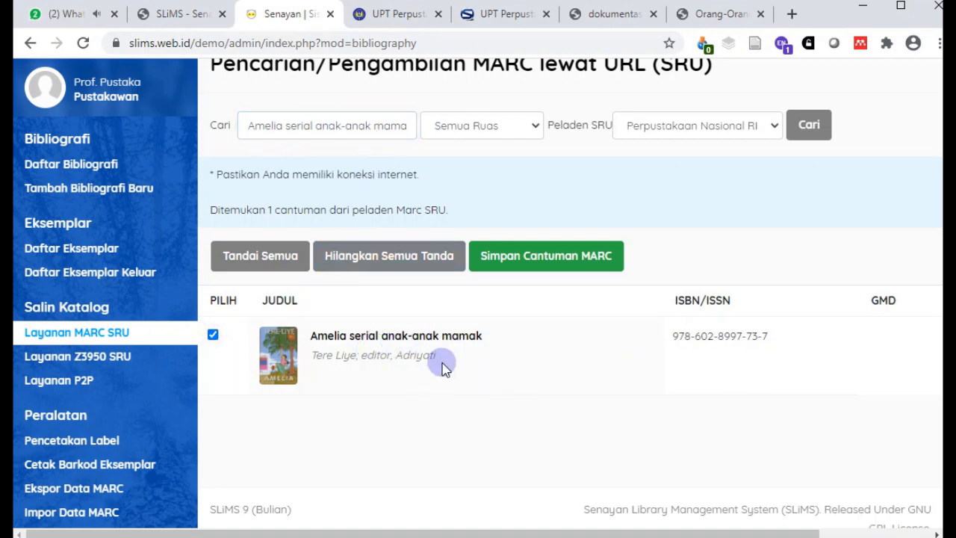
{"action": "left_click", "coordinate": [515, 261]}
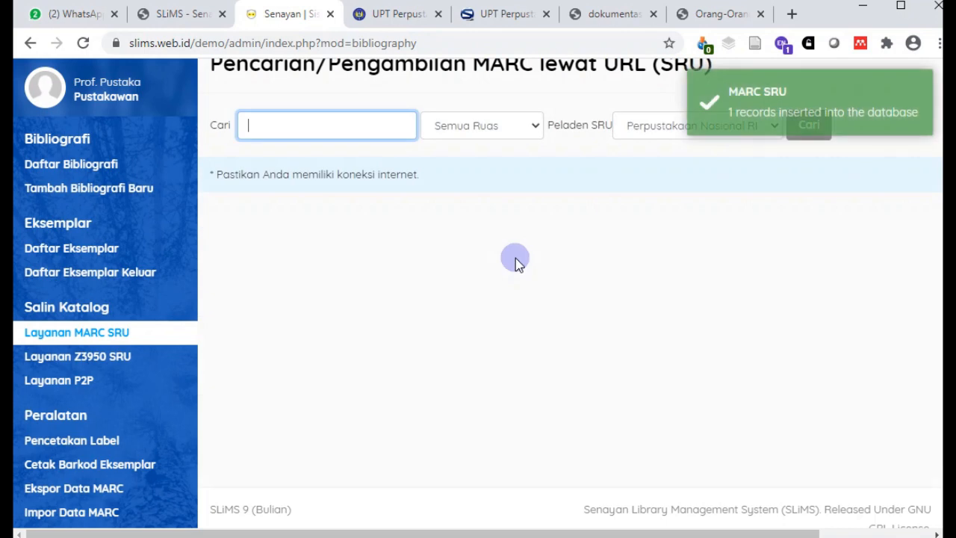
- Open the imported Amelia serial anak-anak mamak record from the bibliography list for editing and start a new copy
{"action": "left_click", "coordinate": [140, 171]}
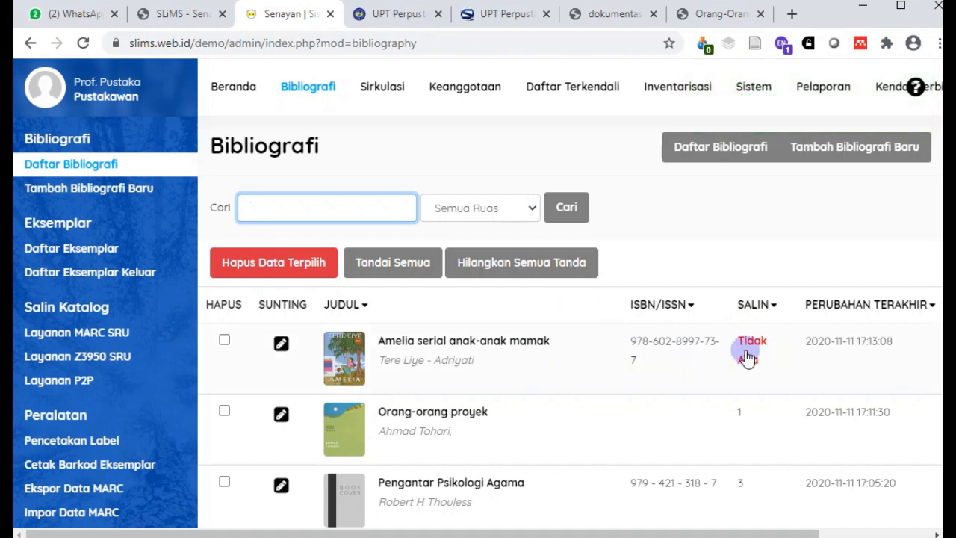
{"action": "left_click", "coordinate": [280, 343]}
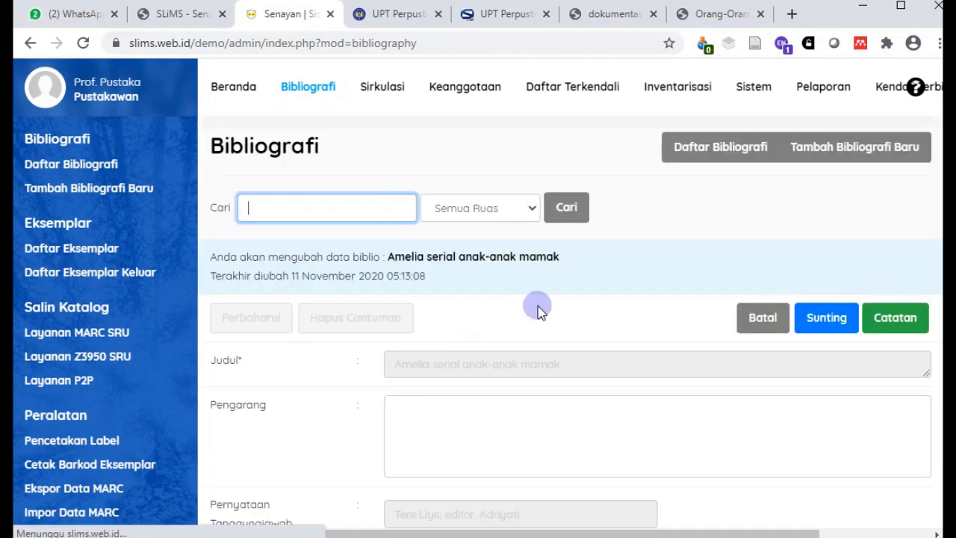
{"action": "left_click", "coordinate": [824, 319]}
{"action": "scroll", "coordinate": [528, 289], "scroll_direction": "down", "scroll_amount": 5}
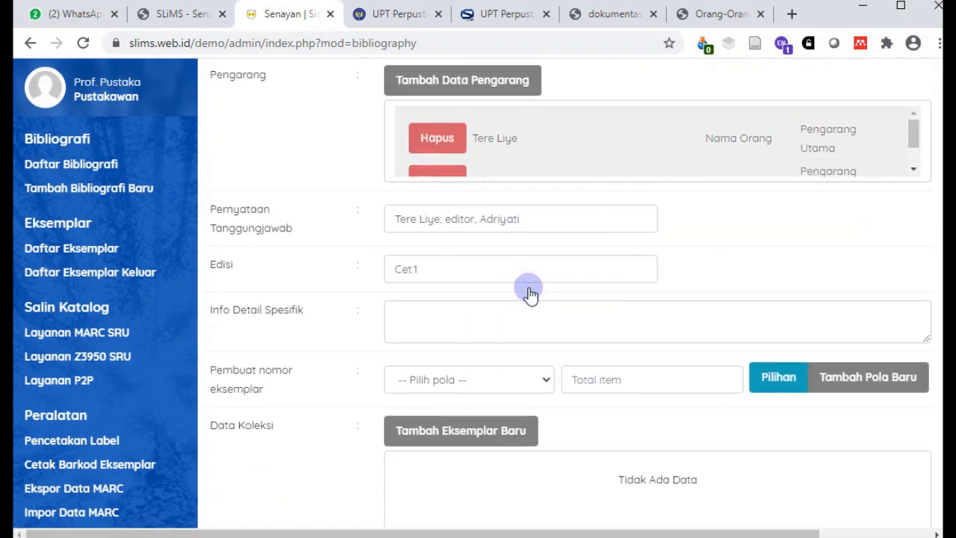
{"action": "scroll", "coordinate": [528, 291], "scroll_direction": "down", "scroll_amount": 2}
{"action": "left_click", "coordinate": [507, 273]}
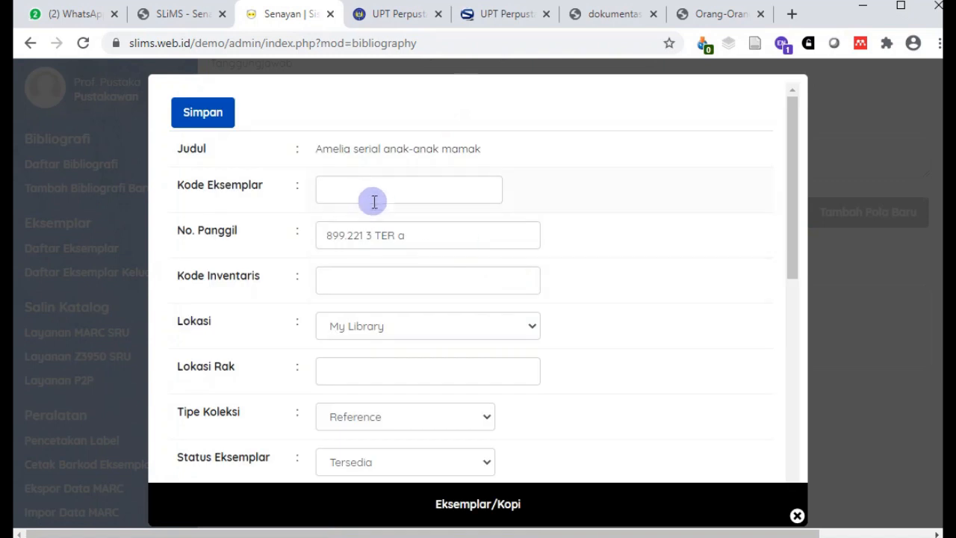
- Enter 2020B0009H as the copy's Kode Eksemplar and append c.1 to its No. Panggil
{"action": "left_click", "coordinate": [368, 194]}
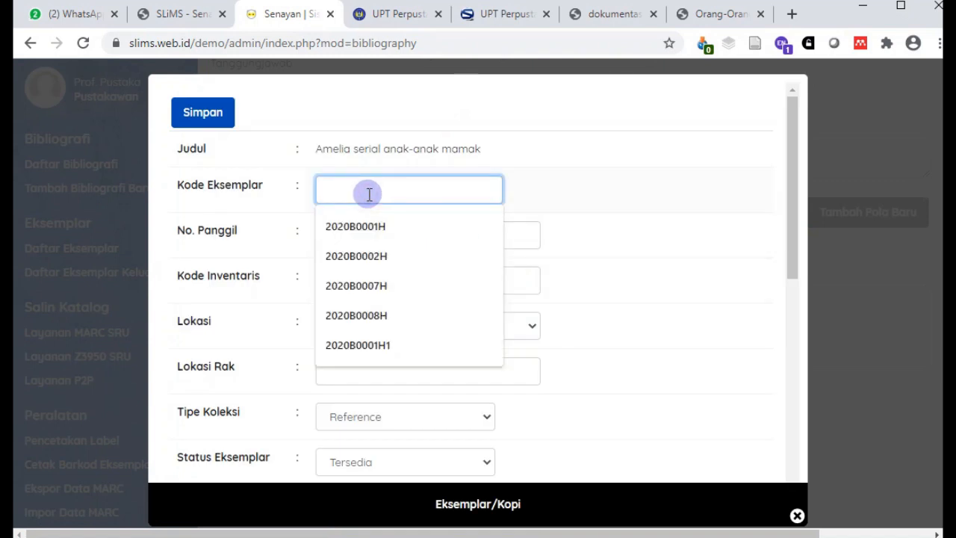
{"action": "left_click", "coordinate": [394, 314]}
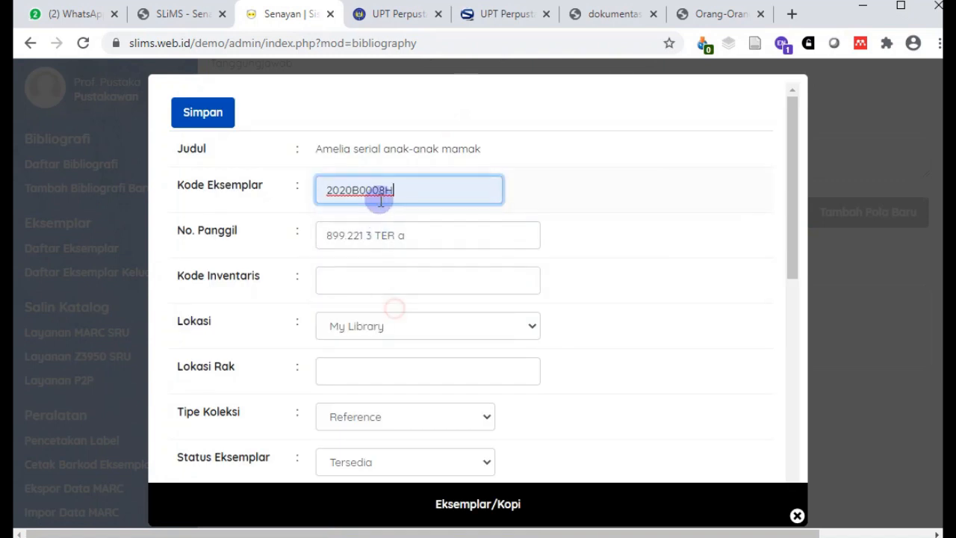
{"action": "type", "text": "9"}
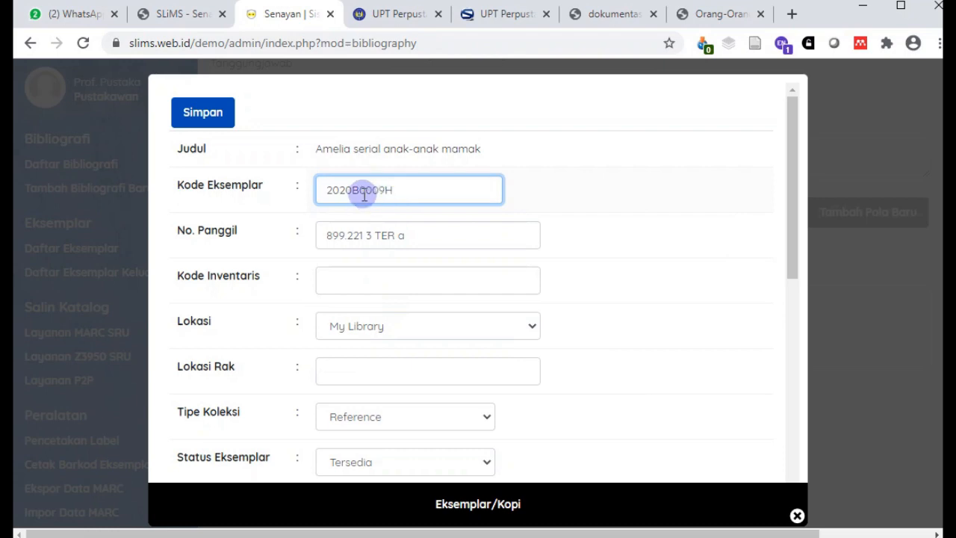
{"action": "left_click_drag", "start_coordinate": [393, 190], "coordinate": [287, 193]}
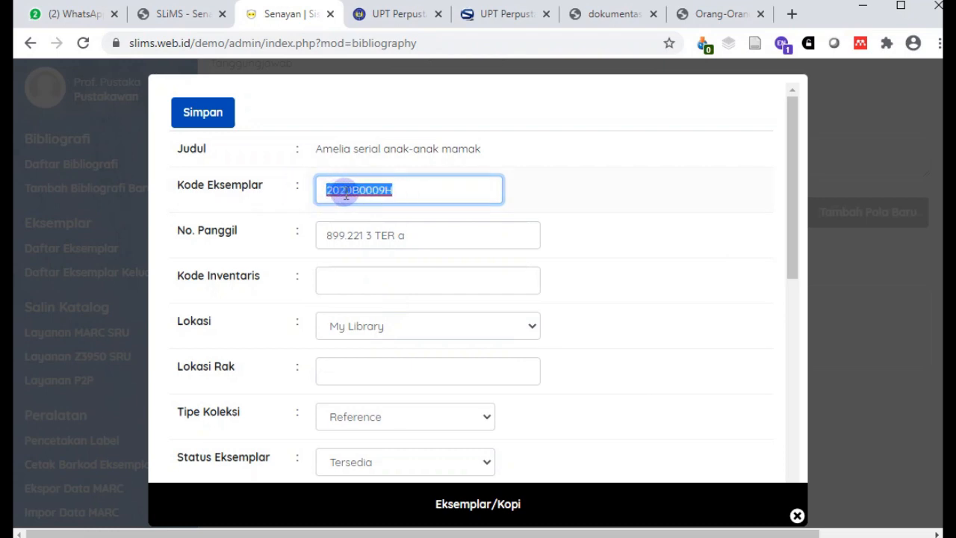
{"action": "left_click", "coordinate": [382, 190]}
{"action": "left_click", "coordinate": [435, 235]}
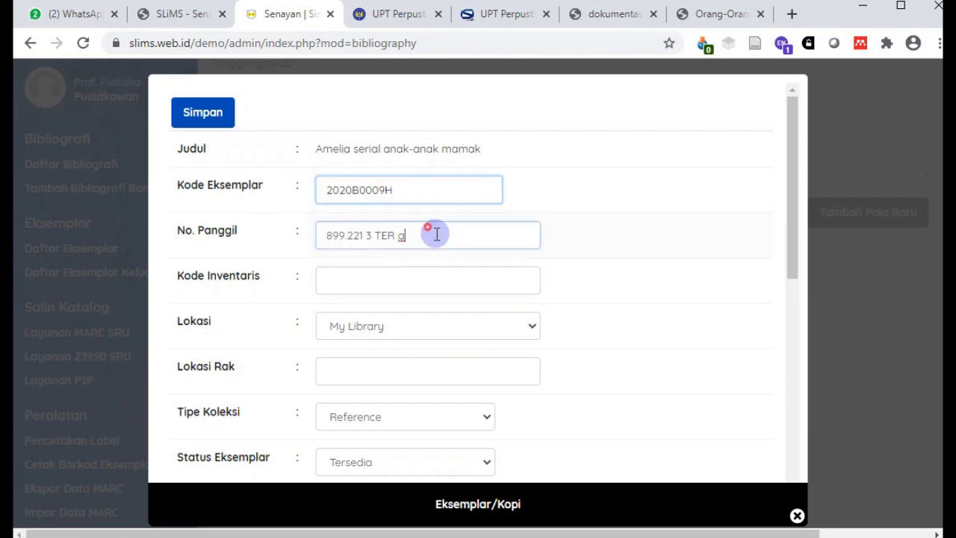
{"action": "type", "text": "c.1"}
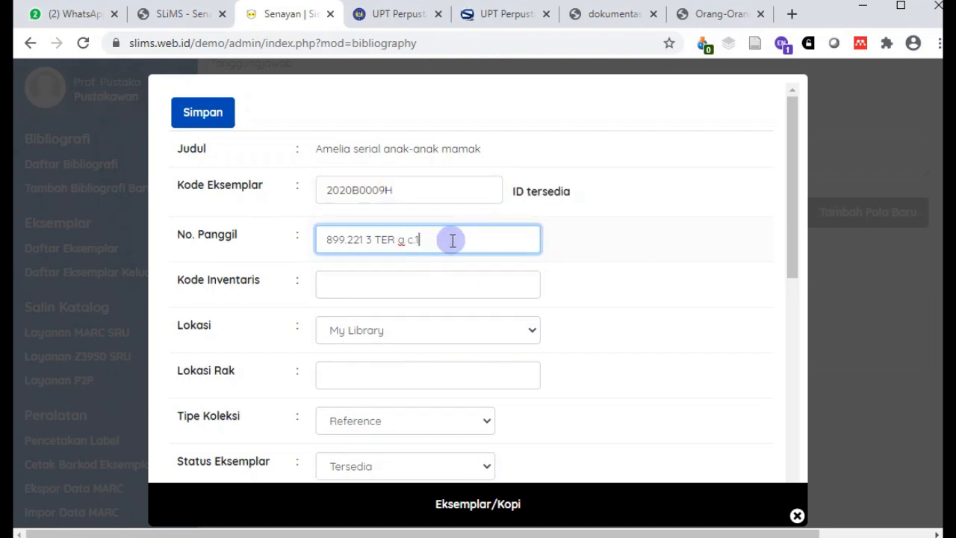
- Look over the copy's other fields and set its Tipe Koleksi to Fiction
{"action": "scroll", "coordinate": [647, 275], "scroll_direction": "down", "scroll_amount": 5}
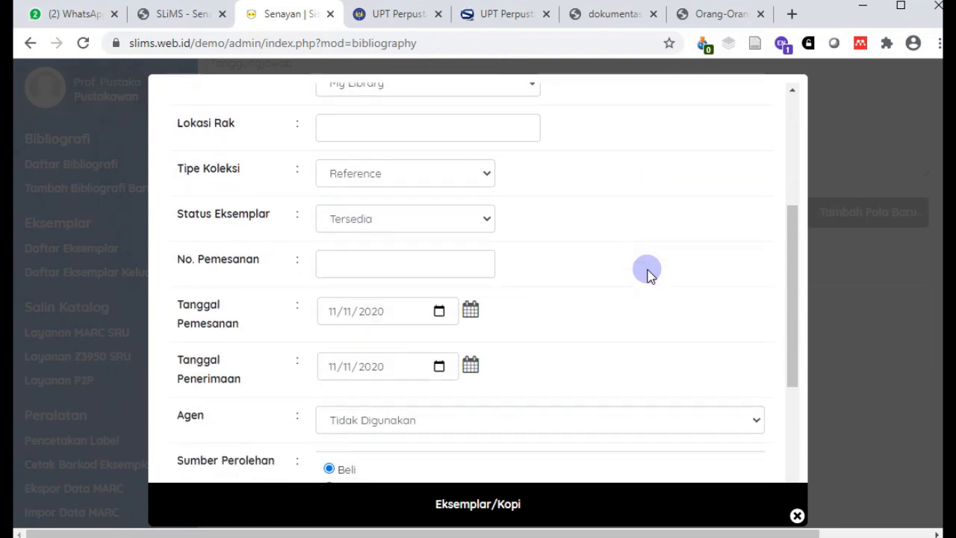
{"action": "scroll", "coordinate": [580, 343], "scroll_direction": "up", "scroll_amount": 5}
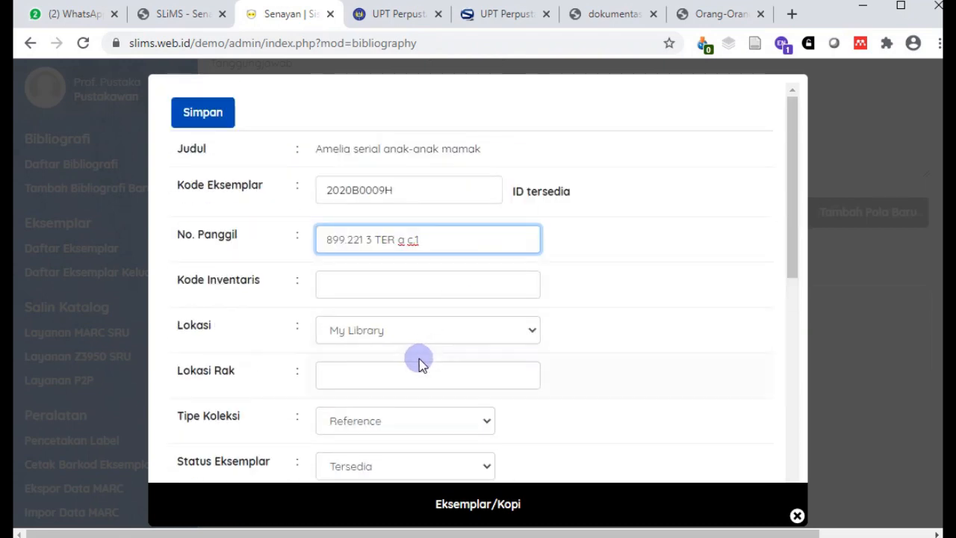
{"action": "scroll", "coordinate": [521, 329], "scroll_direction": "down", "scroll_amount": 2}
{"action": "left_click", "coordinate": [459, 338]}
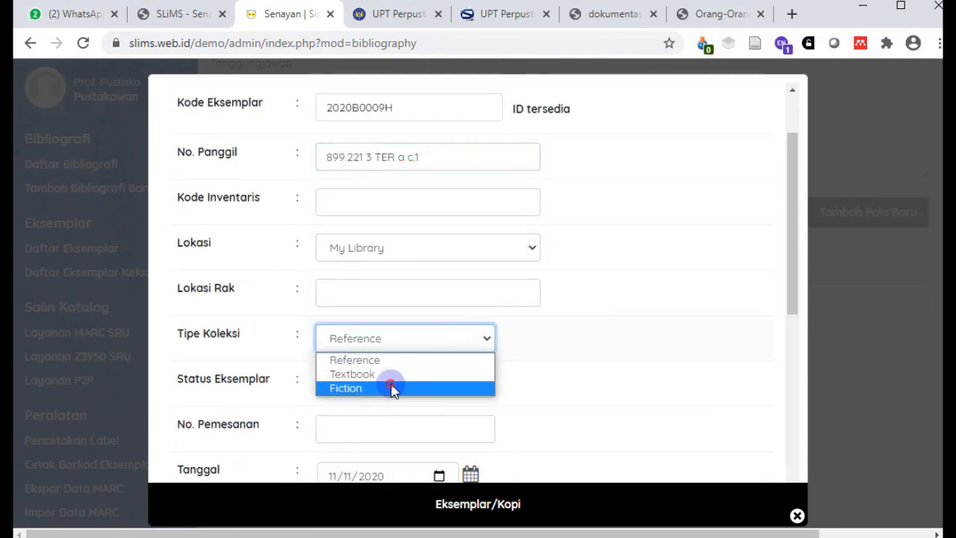
{"action": "left_click", "coordinate": [363, 387]}
{"action": "left_click", "coordinate": [404, 340]}
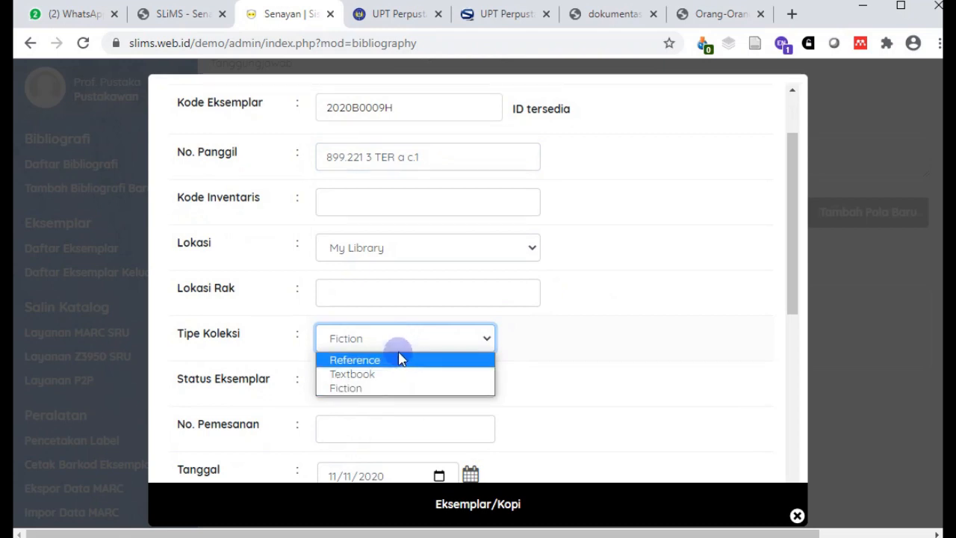
{"action": "left_click", "coordinate": [390, 388]}
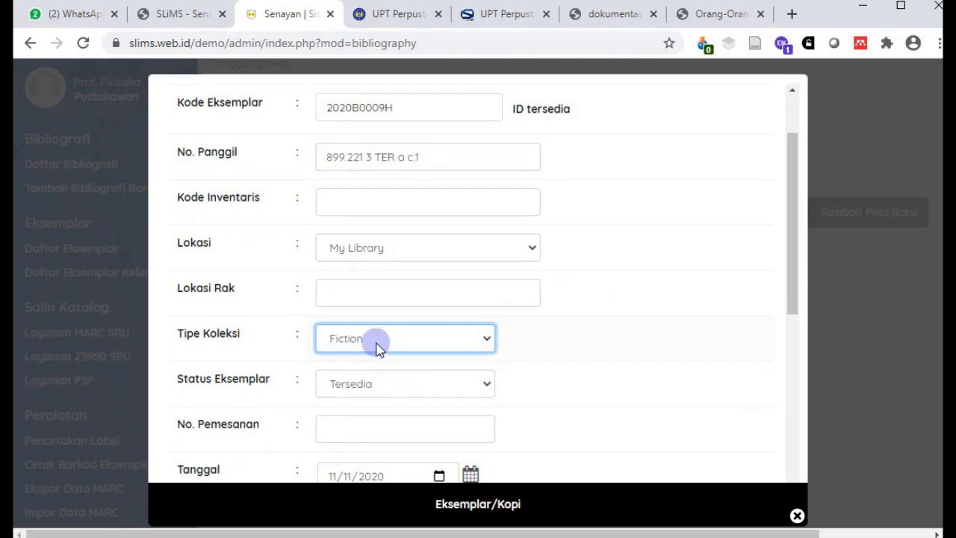
- Save the new copy of Amelia serial anak-anak mamak
{"action": "scroll", "coordinate": [394, 388], "scroll_direction": "down", "scroll_amount": 3}
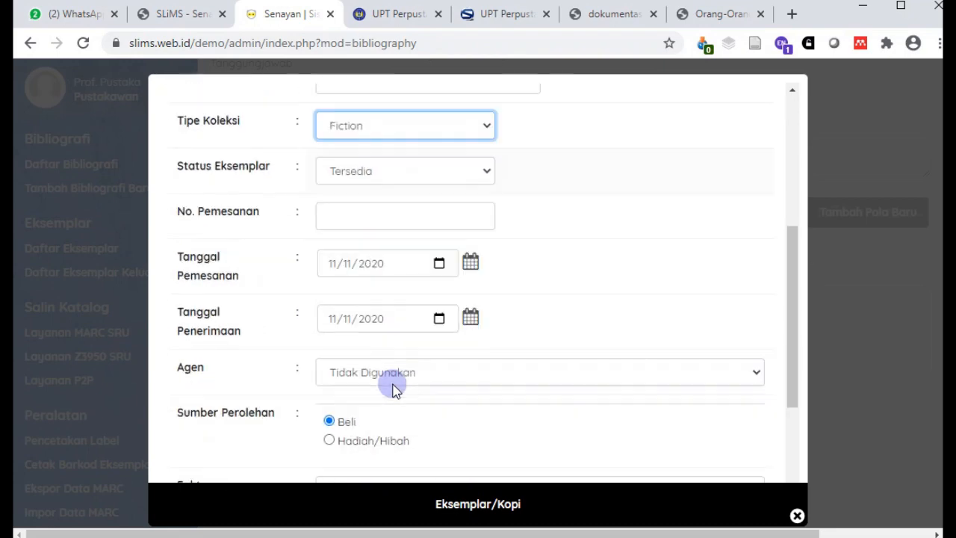
{"action": "scroll", "coordinate": [394, 388], "scroll_direction": "down", "scroll_amount": 2}
{"action": "left_click", "coordinate": [213, 467]}
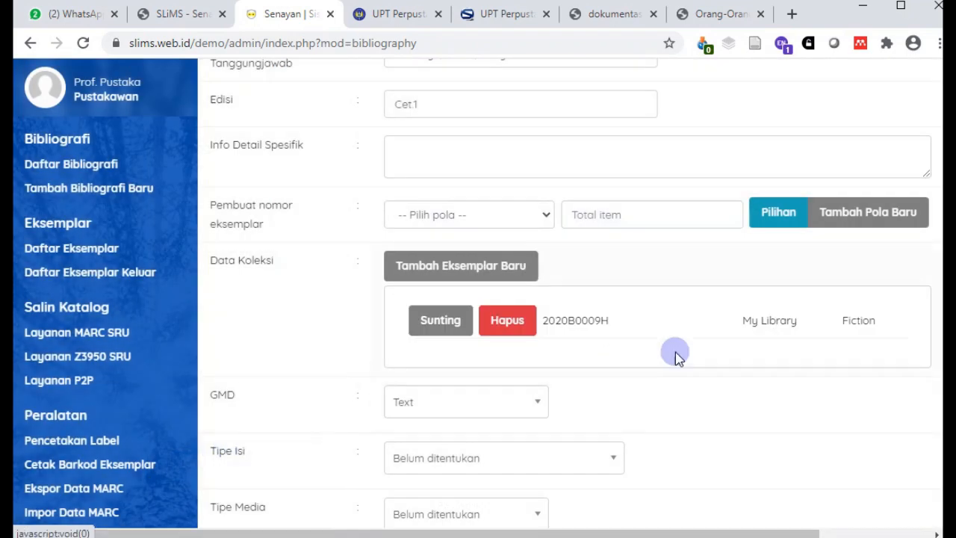
- Save the updated bibliographic record of Amelia serial anak-anak mamak
{"action": "scroll", "coordinate": [735, 333], "scroll_direction": "down", "scroll_amount": 20}
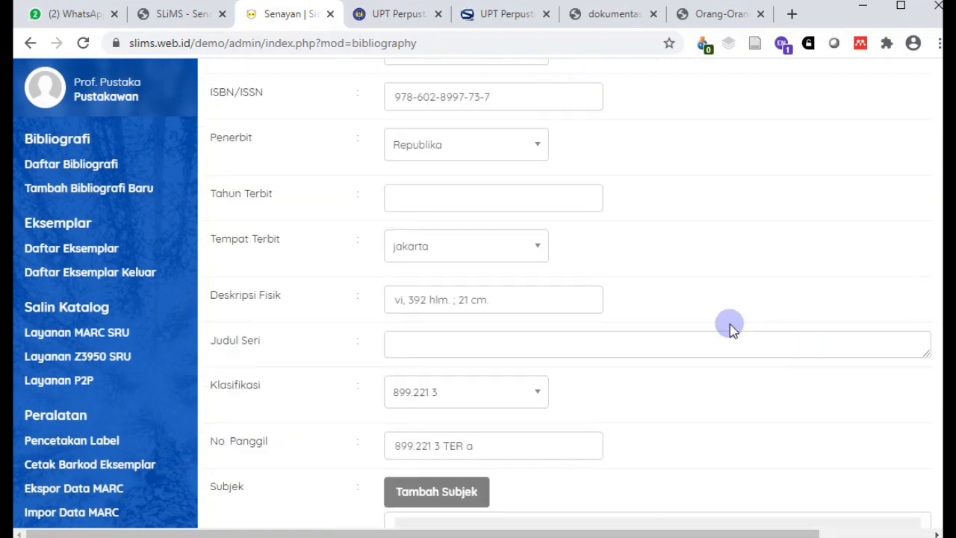
{"action": "left_click", "coordinate": [283, 421]}
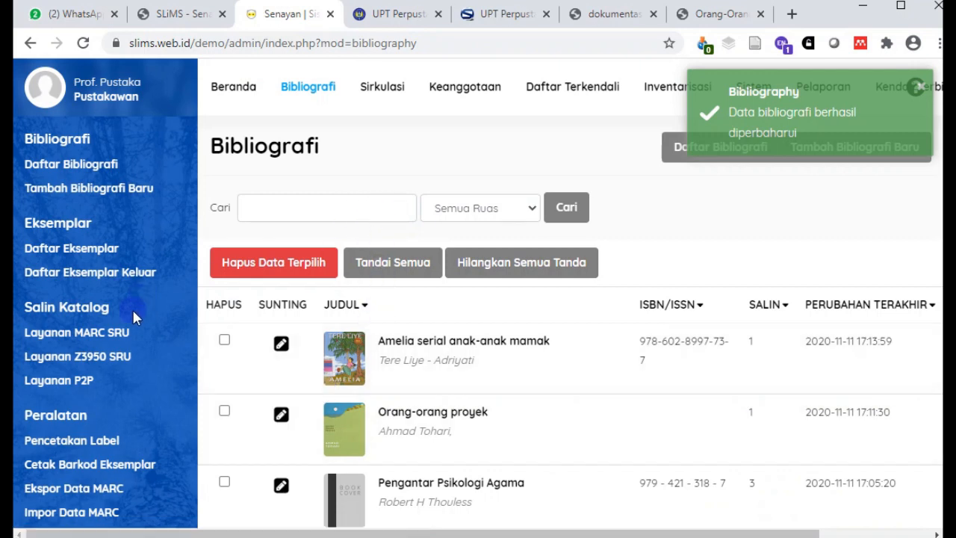
- Open the Layanan P2P copy-cataloguing service and check which servers it offers
{"action": "left_click", "coordinate": [117, 332]}
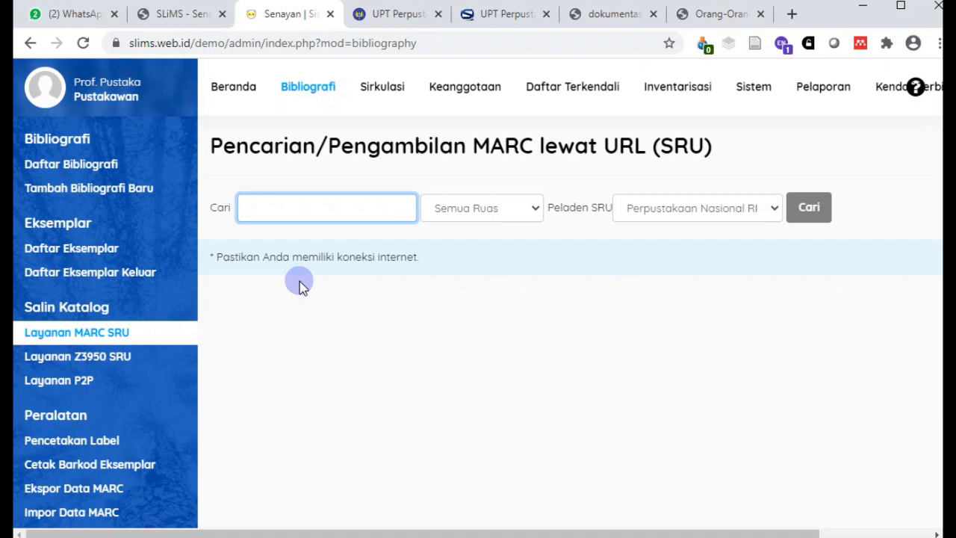
{"action": "left_click", "coordinate": [69, 386]}
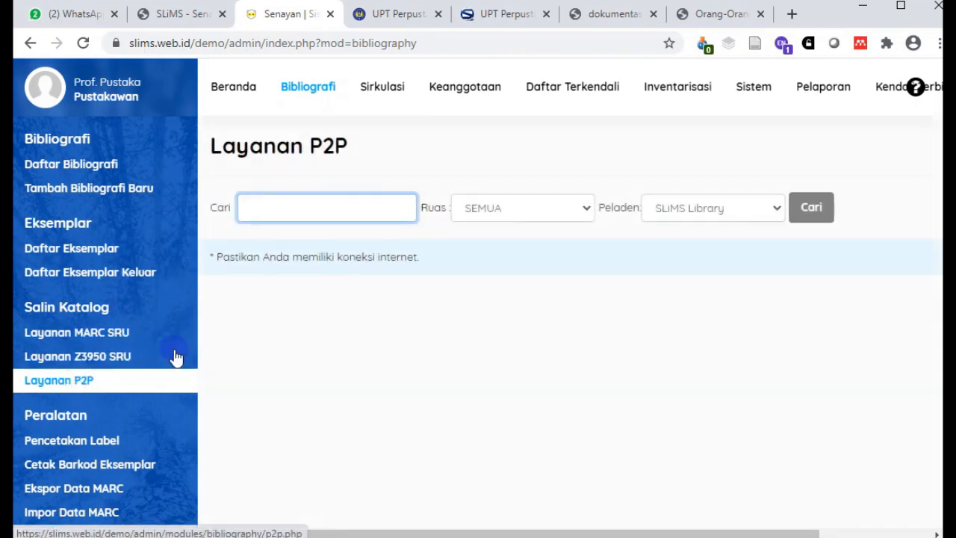
{"action": "left_click", "coordinate": [661, 213]}
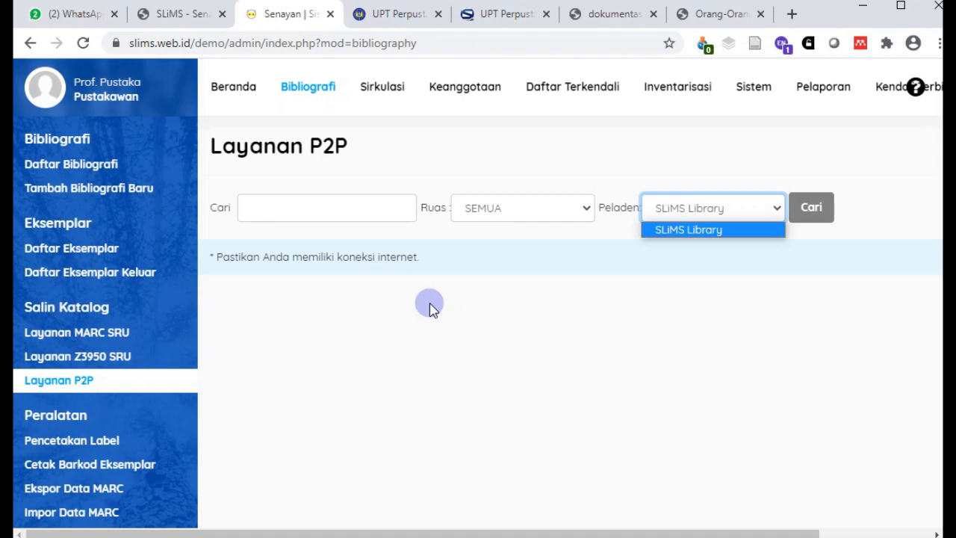
- Copy the base address library.uny.ac.id/sirkulasi from the UPT Perpustakaan Universitas Negeri Yogyakarta catalogue page
{"action": "left_click", "coordinate": [392, 14]}
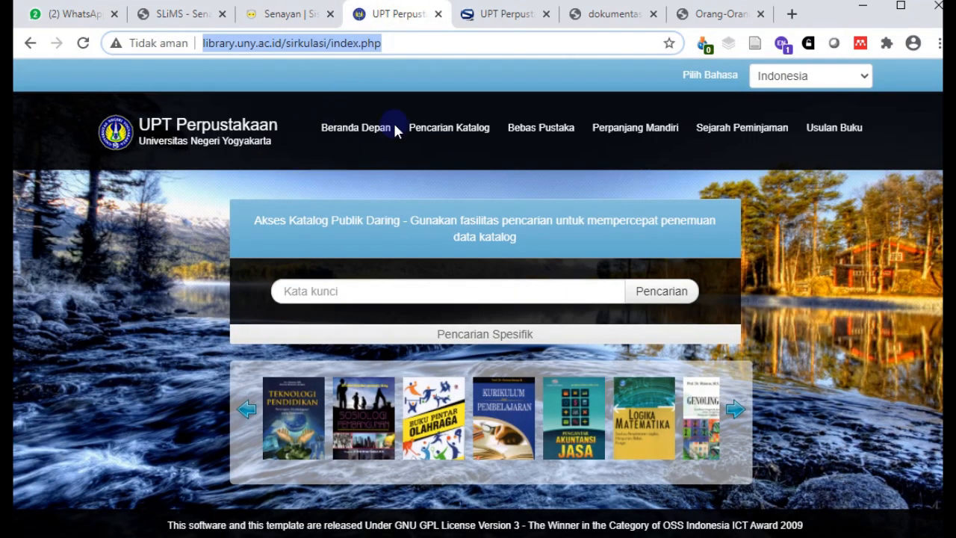
{"action": "left_click", "coordinate": [296, 41]}
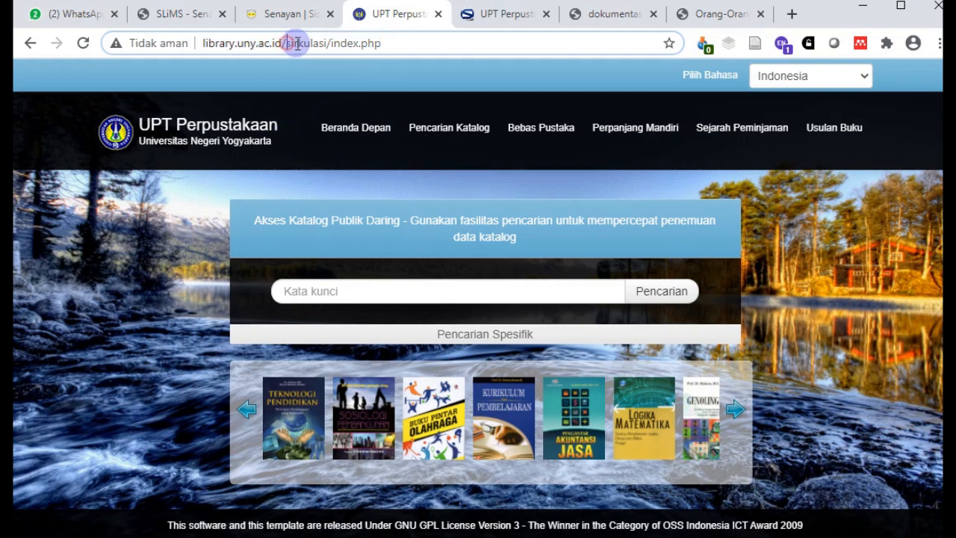
{"action": "left_click_drag", "start_coordinate": [327, 43], "coordinate": [199, 42]}
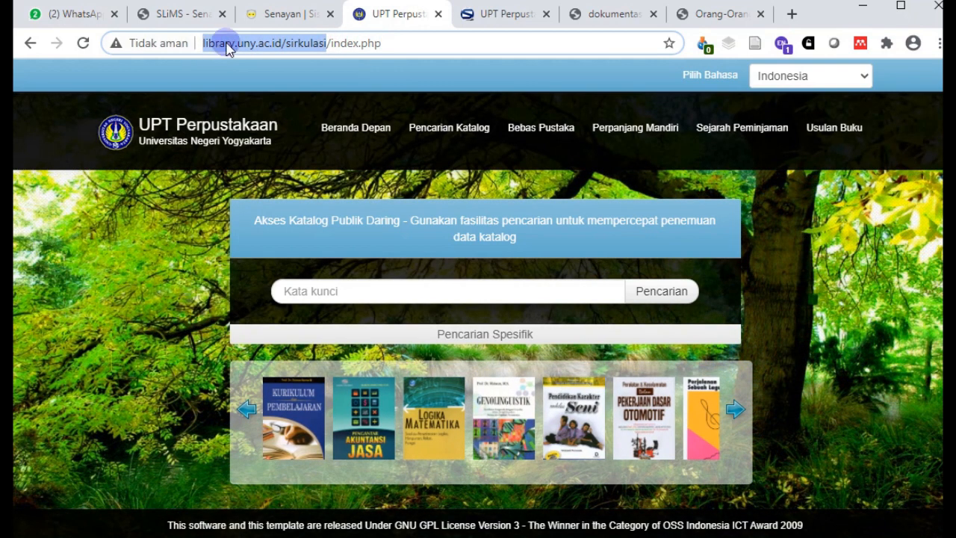
{"action": "right_click", "coordinate": [224, 43]}
{"action": "left_click", "coordinate": [293, 133]}
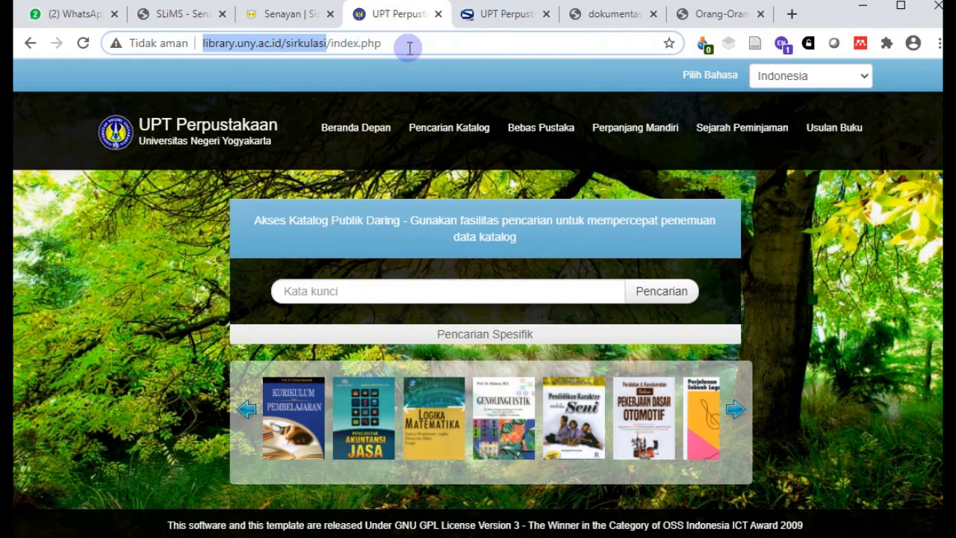
- Return to Layanan P2P in SLiMS and review the Peladen choices again, keeping SLiMS Library selected
{"action": "left_click", "coordinate": [278, 13]}
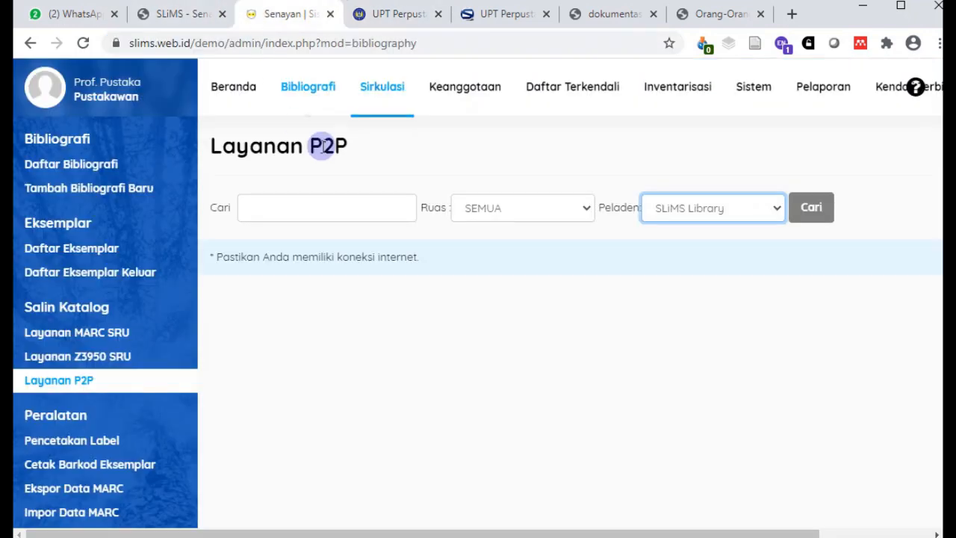
{"action": "left_click", "coordinate": [677, 213]}
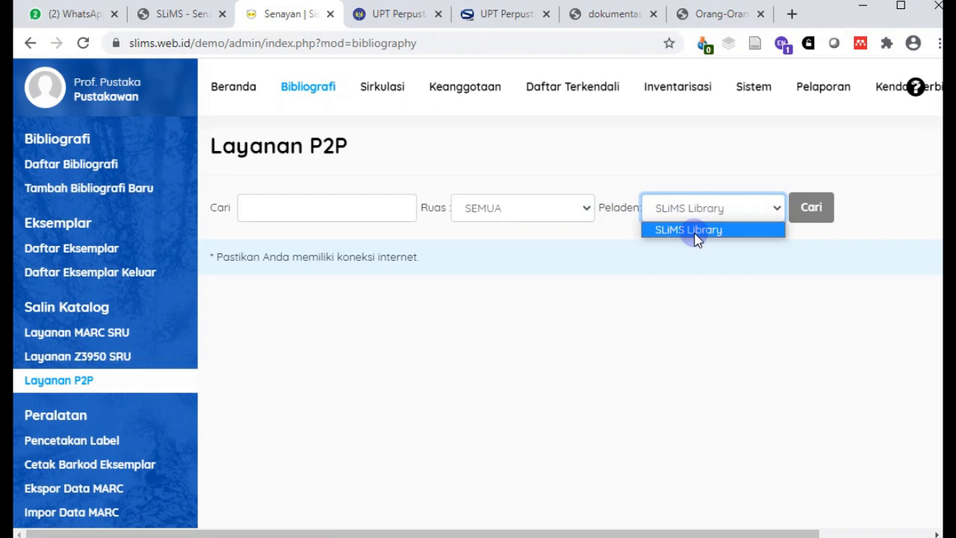
{"action": "left_click", "coordinate": [694, 230]}
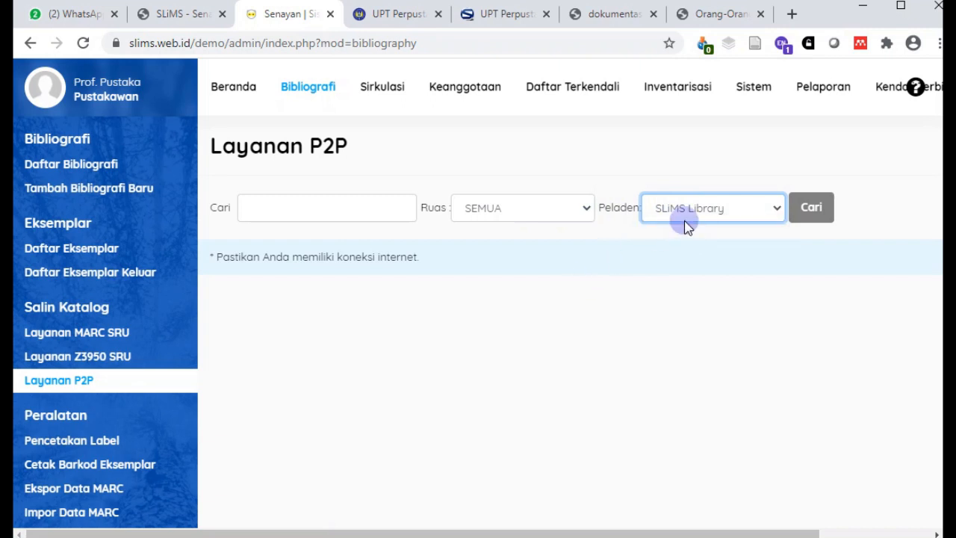
- Open the Peladen Salin Katalog configuration under Daftar Terkendali and start a new server entry
{"action": "left_click", "coordinate": [575, 97]}
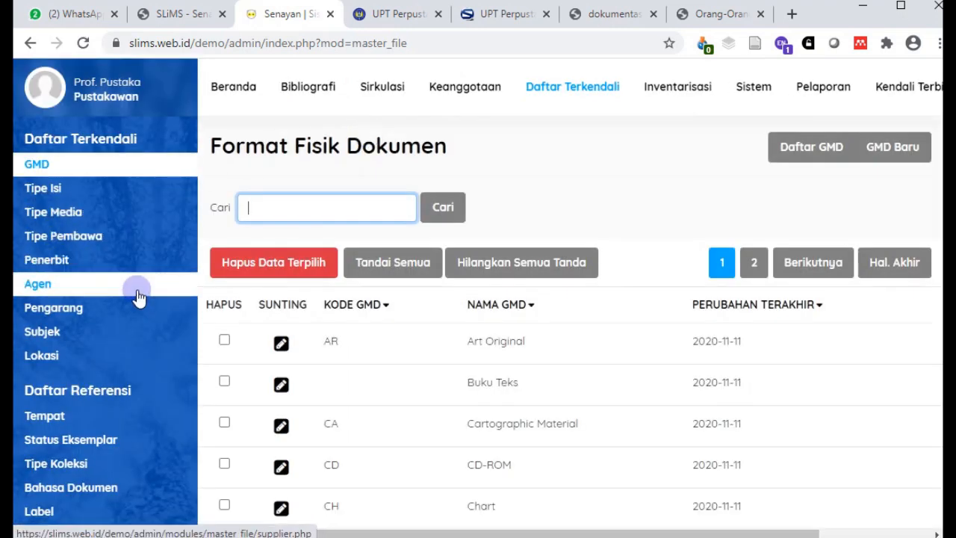
{"action": "scroll", "coordinate": [137, 296], "scroll_direction": "down", "scroll_amount": 2}
{"action": "scroll", "coordinate": [137, 295], "scroll_direction": "down", "scroll_amount": 2}
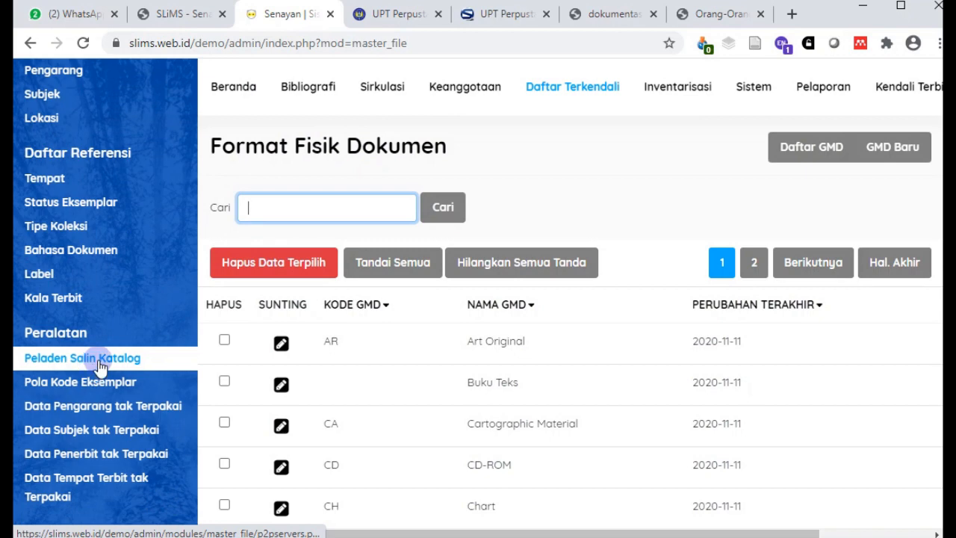
{"action": "left_click", "coordinate": [101, 362]}
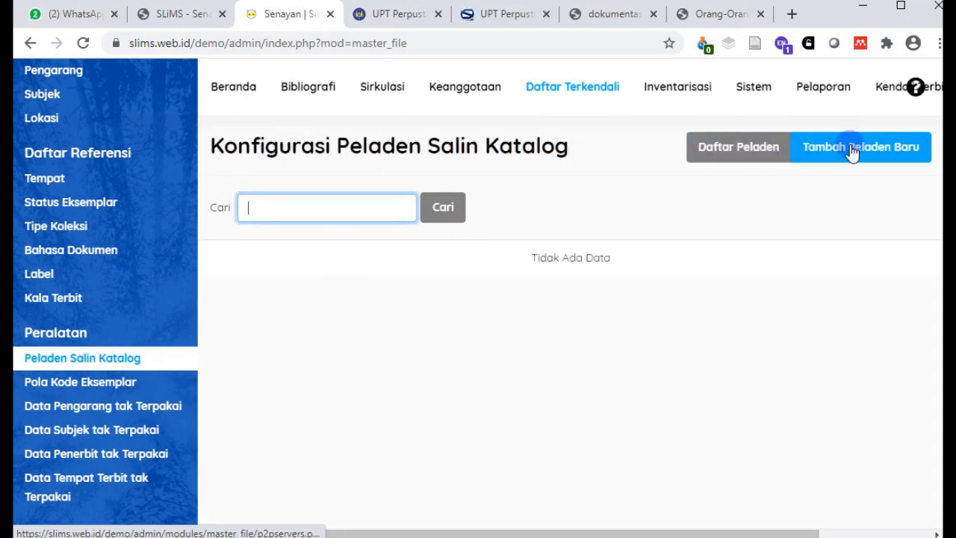
{"action": "left_click", "coordinate": [852, 152]}
{"action": "left_click", "coordinate": [453, 316]}
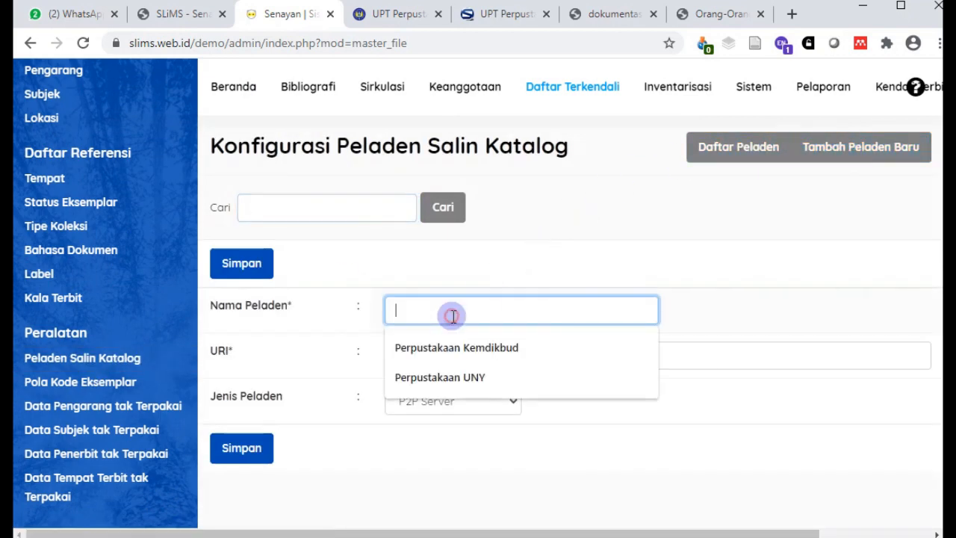
{"action": "left_click", "coordinate": [460, 376]}
{"action": "left_click", "coordinate": [453, 353]}
{"action": "right_click", "coordinate": [452, 354]}
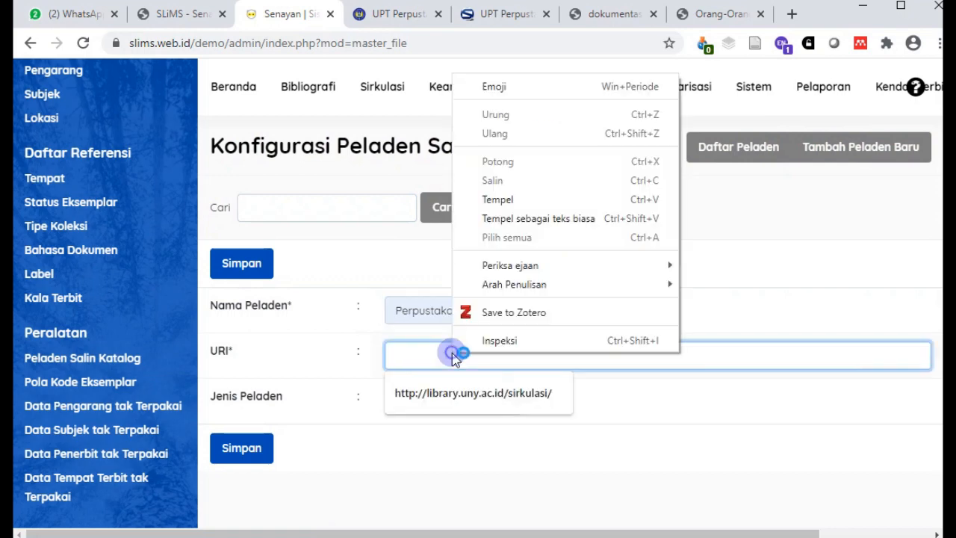
{"action": "left_click", "coordinate": [499, 218]}
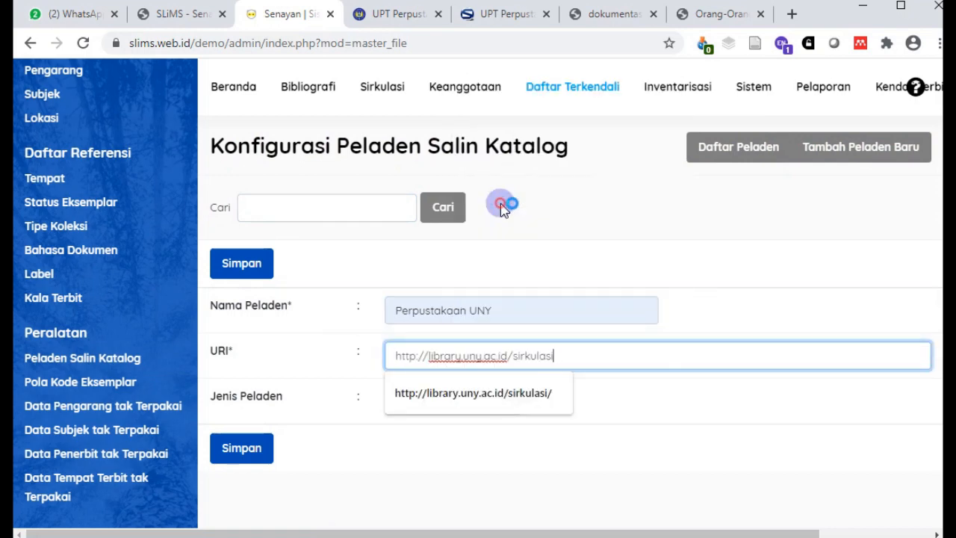
- Keep the Jenis Peladen as P2P Server and save the new Perpustakaan UNY server
{"action": "left_click", "coordinate": [403, 430]}
{"action": "left_click", "coordinate": [489, 401]}
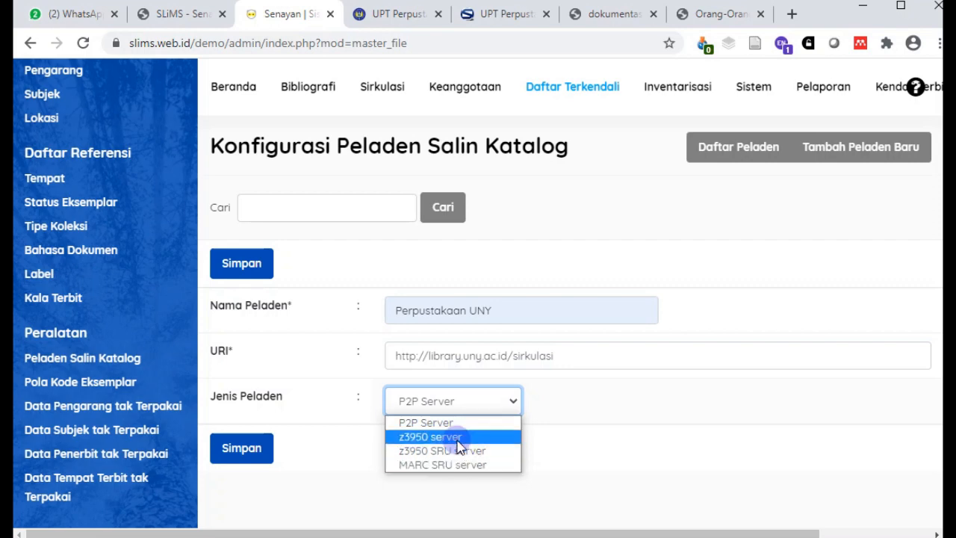
{"action": "left_click", "coordinate": [330, 452]}
{"action": "left_click", "coordinate": [258, 459]}
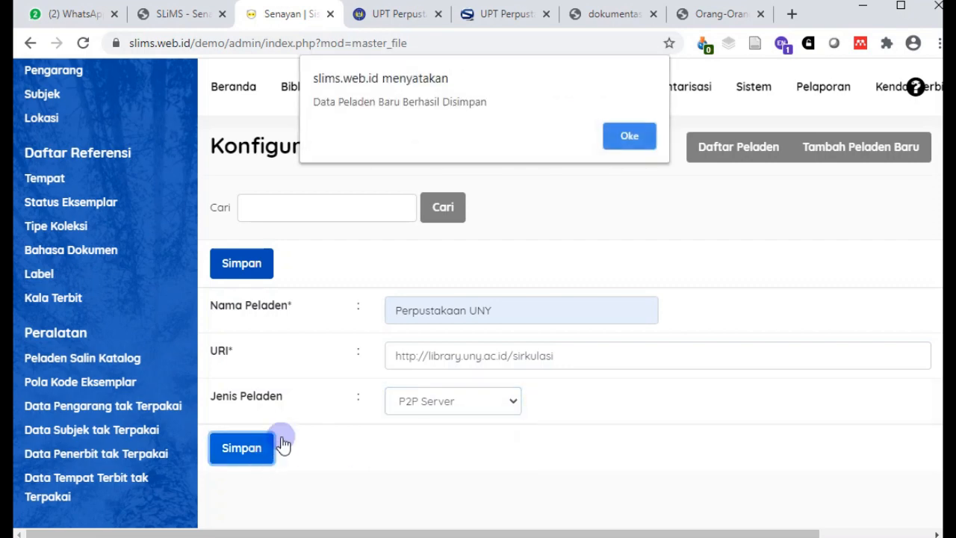
{"action": "left_click", "coordinate": [630, 142]}
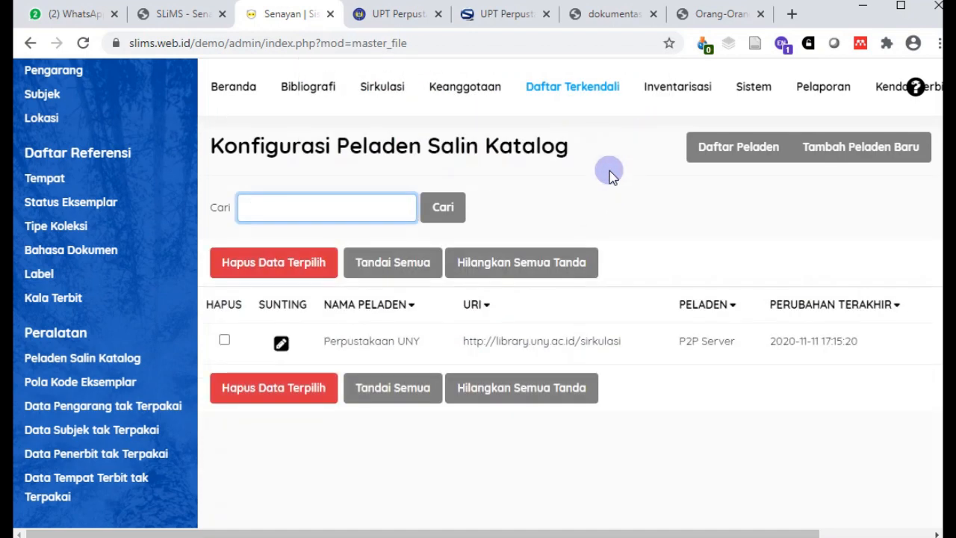
- Reopen Layanan P2P in the Bibliografi module and choose Perpustakaan UNY as the server
{"action": "left_click", "coordinate": [323, 94]}
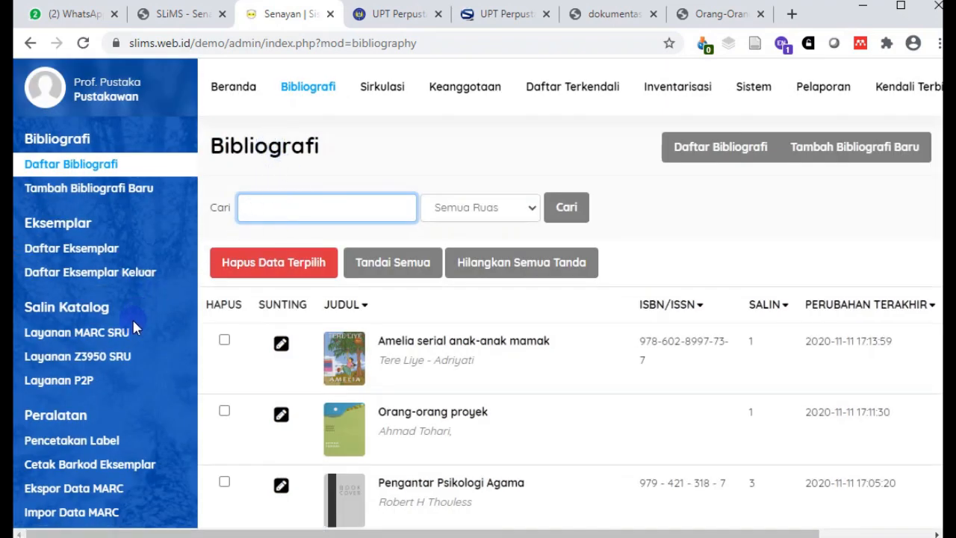
{"action": "left_click", "coordinate": [81, 381]}
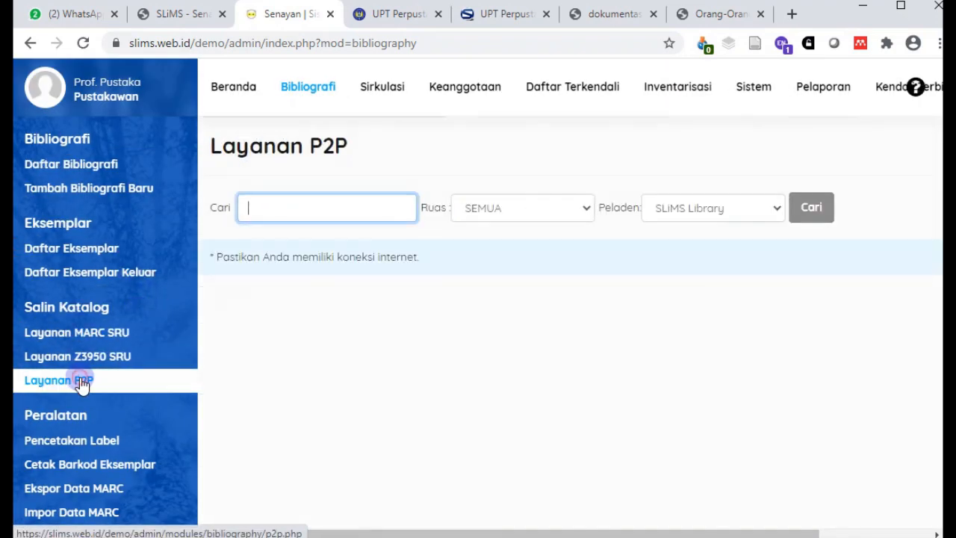
{"action": "left_click", "coordinate": [700, 212]}
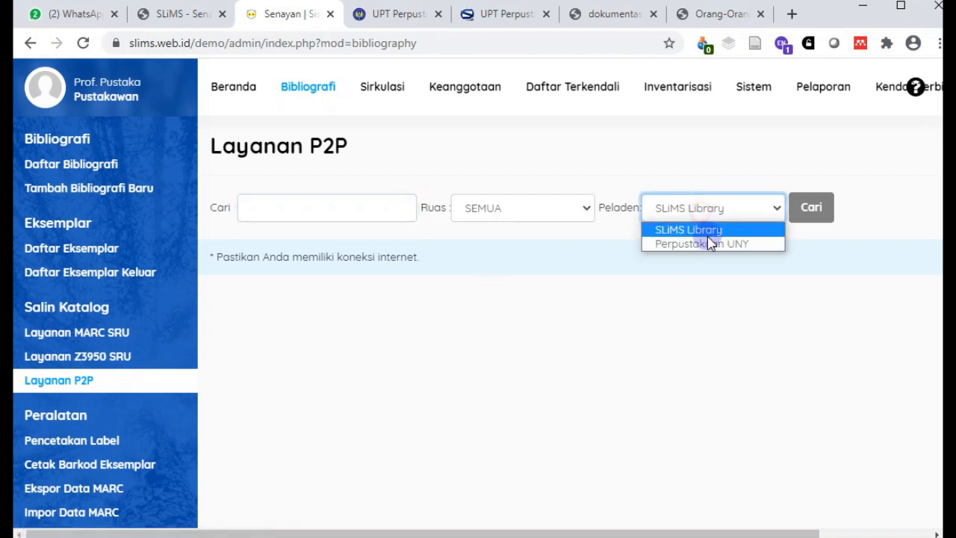
{"action": "left_click", "coordinate": [709, 245]}
- Search the Perpustakaan UNY server for pramoedya in the Pengarang field
{"action": "left_click", "coordinate": [372, 207]}
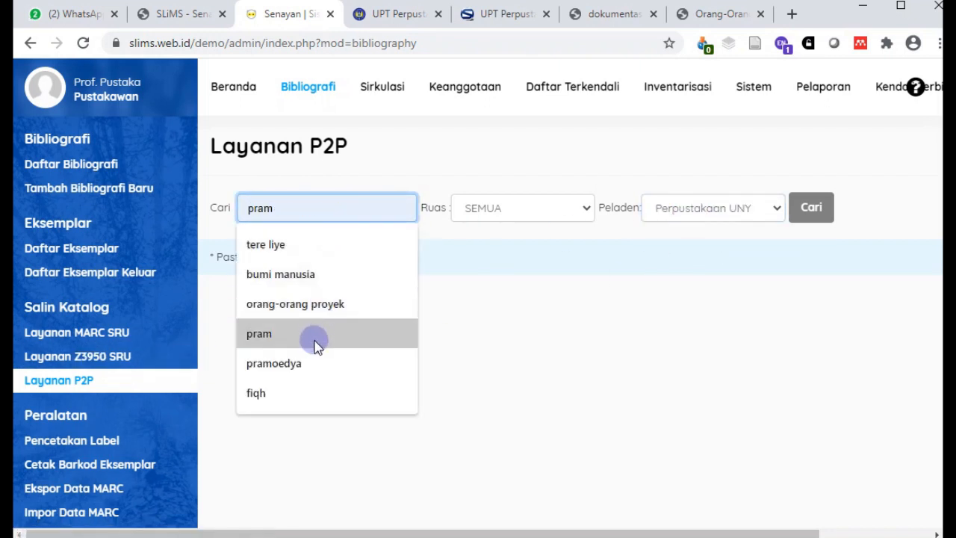
{"action": "left_click", "coordinate": [312, 363]}
{"action": "left_click", "coordinate": [497, 210]}
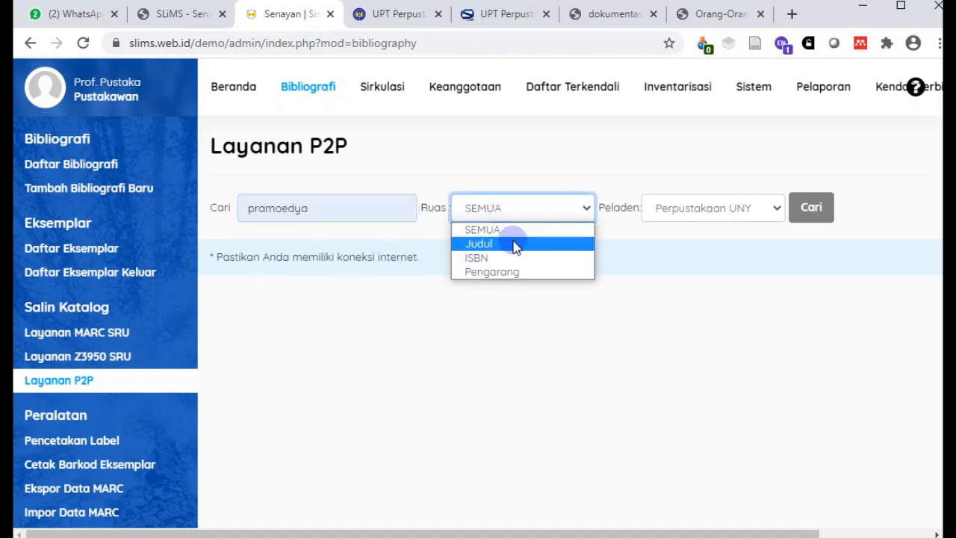
{"action": "left_click", "coordinate": [514, 274]}
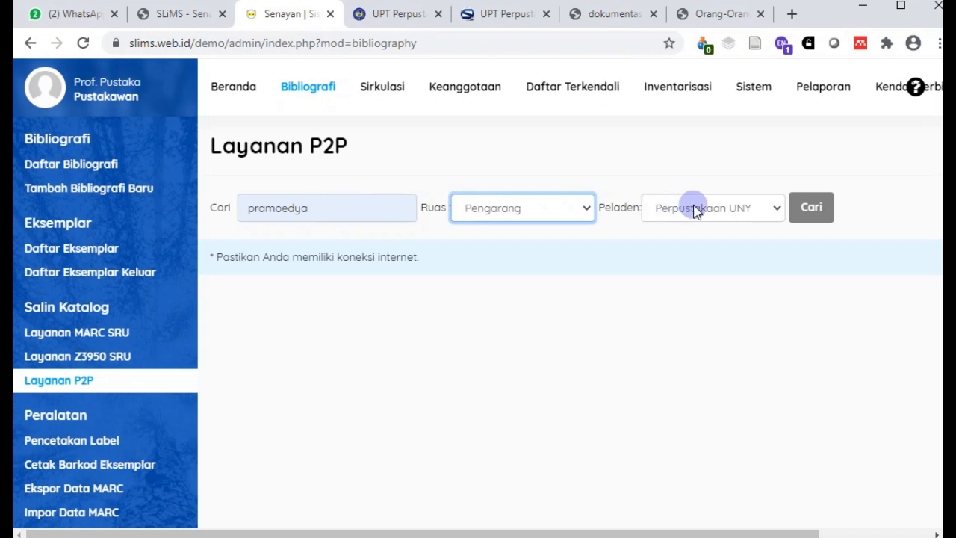
{"action": "left_click", "coordinate": [814, 220]}
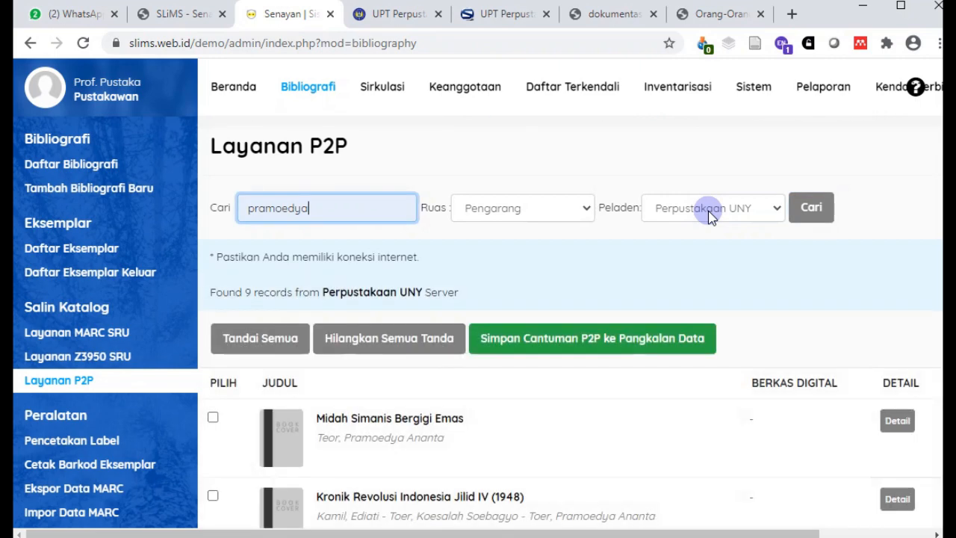
- Browse the P2P results, save only Drama Mangir to the database, and open the bibliography list
{"action": "scroll", "coordinate": [704, 213], "scroll_direction": "down", "scroll_amount": 5}
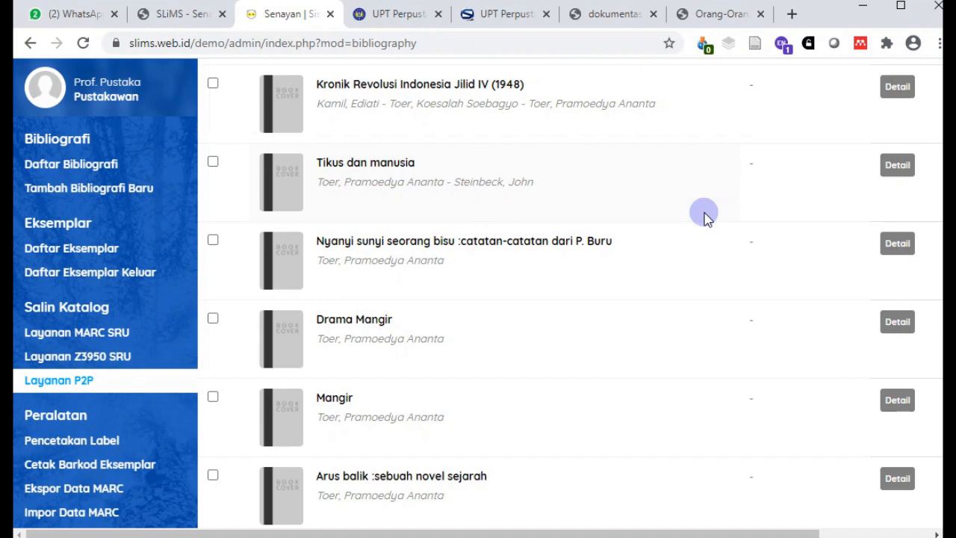
{"action": "scroll", "coordinate": [704, 215], "scroll_direction": "down", "scroll_amount": 1}
{"action": "scroll", "coordinate": [704, 214], "scroll_direction": "down", "scroll_amount": 1}
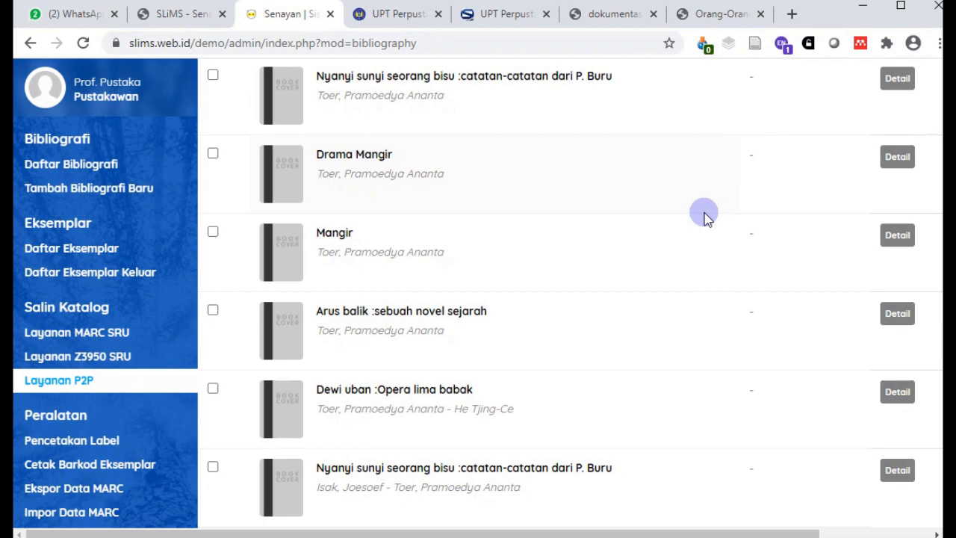
{"action": "scroll", "coordinate": [704, 215], "scroll_direction": "down", "scroll_amount": 1}
{"action": "scroll", "coordinate": [704, 215], "scroll_direction": "up", "scroll_amount": 3}
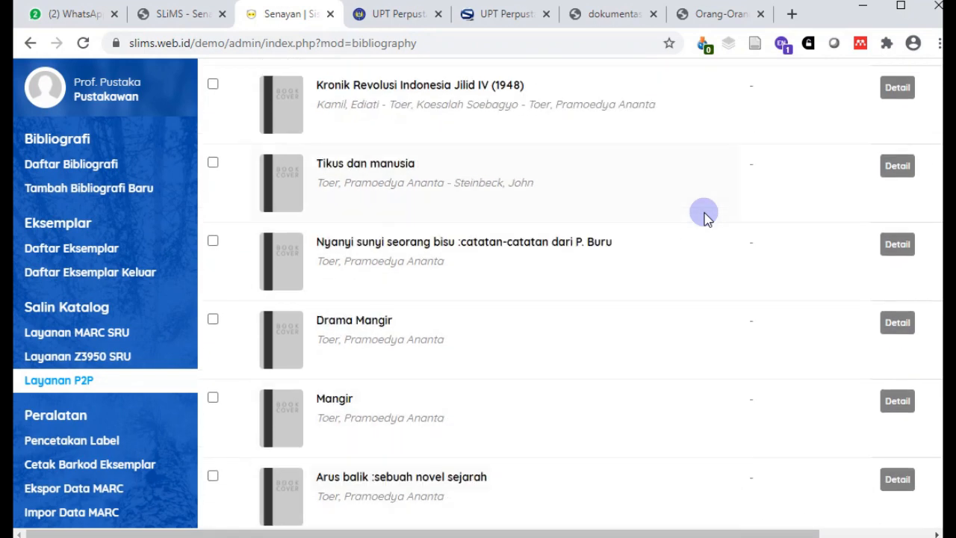
{"action": "left_click", "coordinate": [213, 320]}
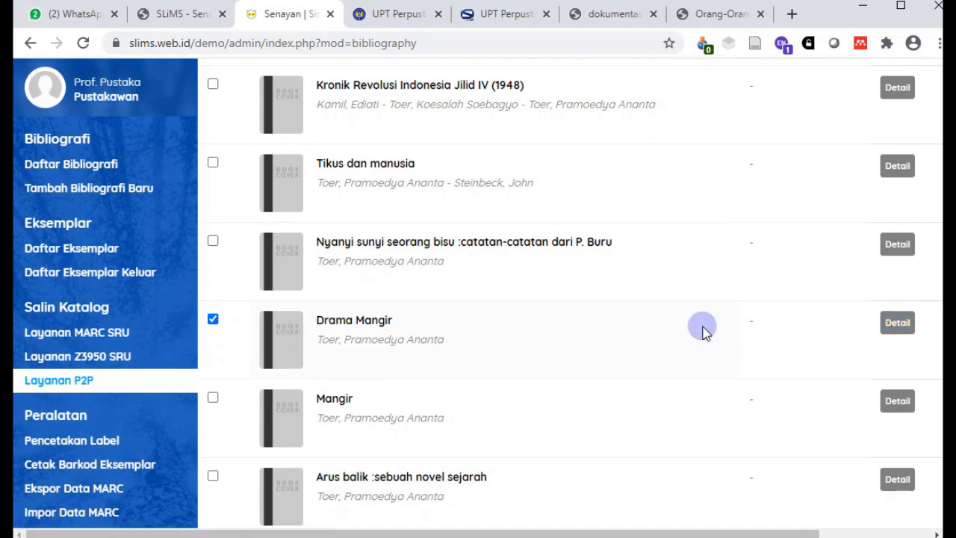
{"action": "scroll", "coordinate": [702, 327], "scroll_direction": "up", "scroll_amount": 5}
{"action": "left_click", "coordinate": [589, 258]}
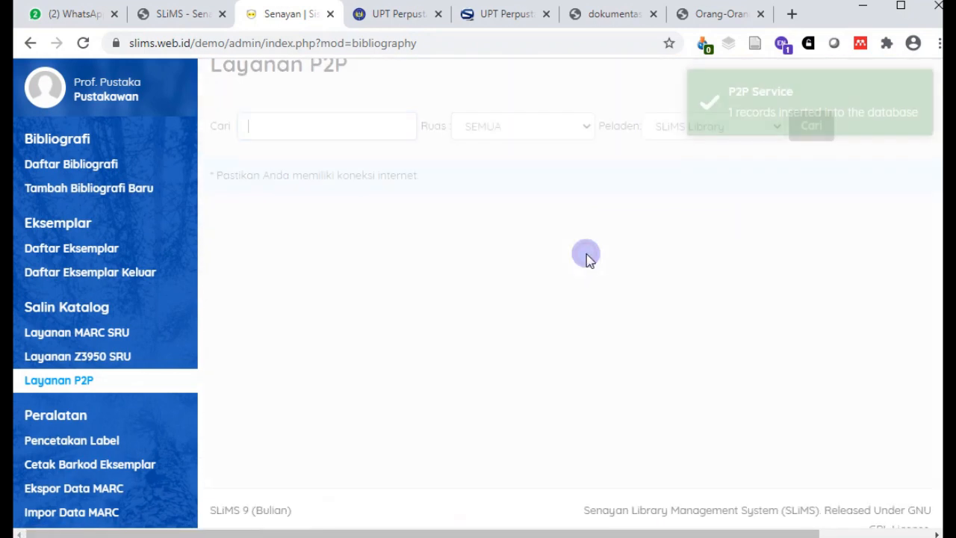
{"action": "scroll", "coordinate": [586, 256], "scroll_direction": "up", "scroll_amount": 1}
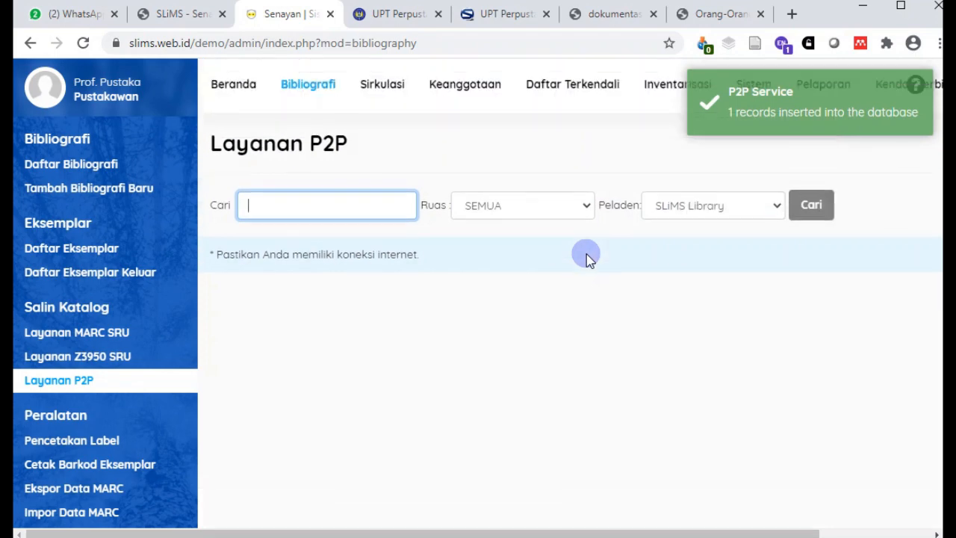
{"action": "left_click", "coordinate": [93, 169]}
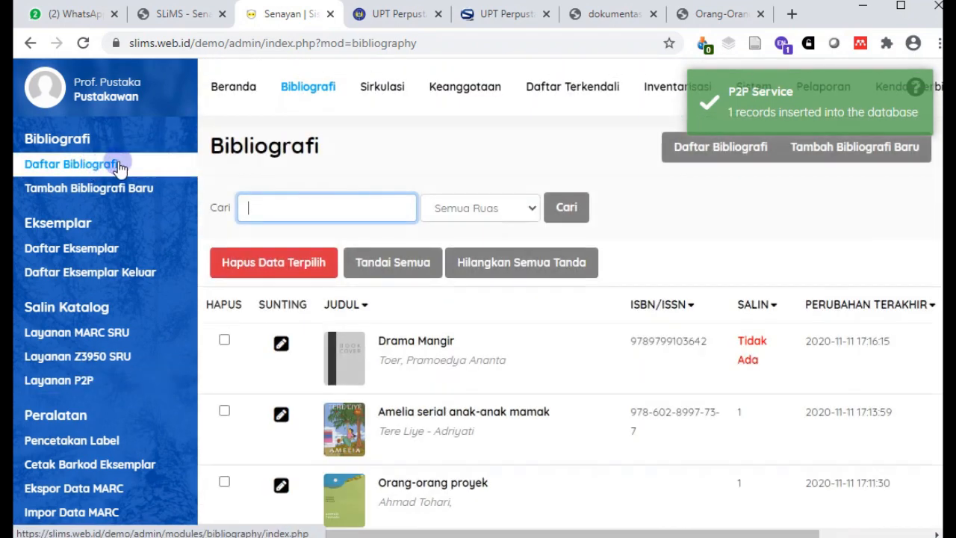
- Open the Drama Mangir record for editing and set its Pernyataan Tanggungjawab to Pramoedya Ananta Toer
{"action": "left_click", "coordinate": [281, 344]}
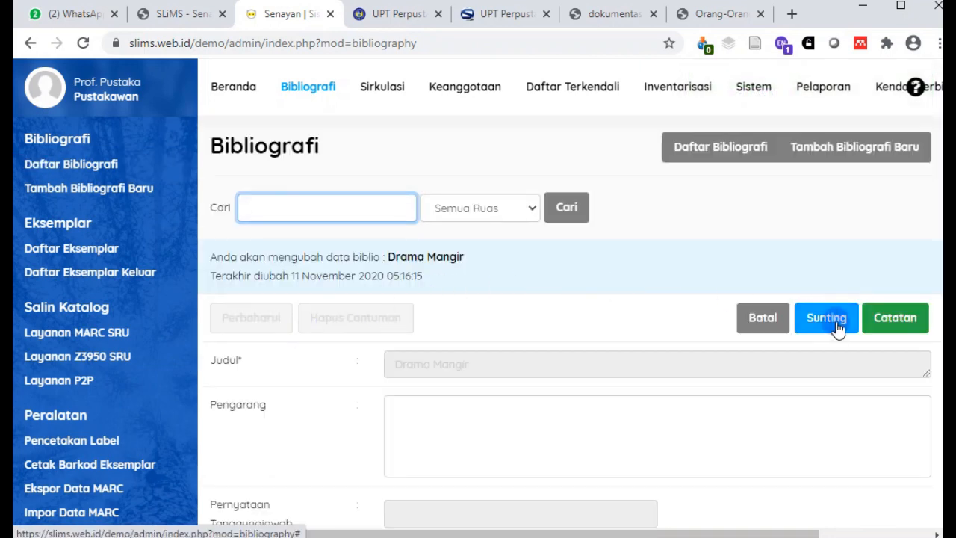
{"action": "left_click", "coordinate": [831, 322]}
{"action": "scroll", "coordinate": [638, 292], "scroll_direction": "down", "scroll_amount": 3}
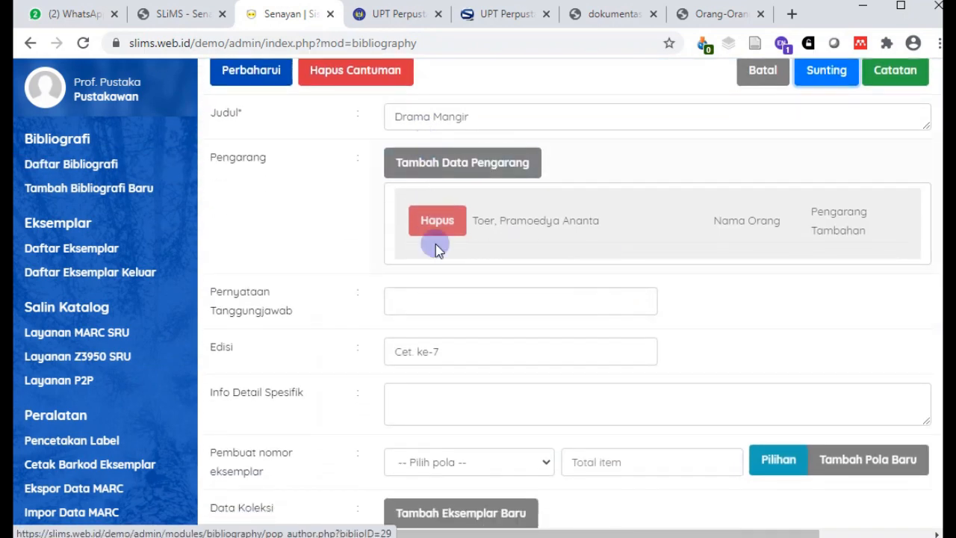
{"action": "left_click", "coordinate": [472, 300]}
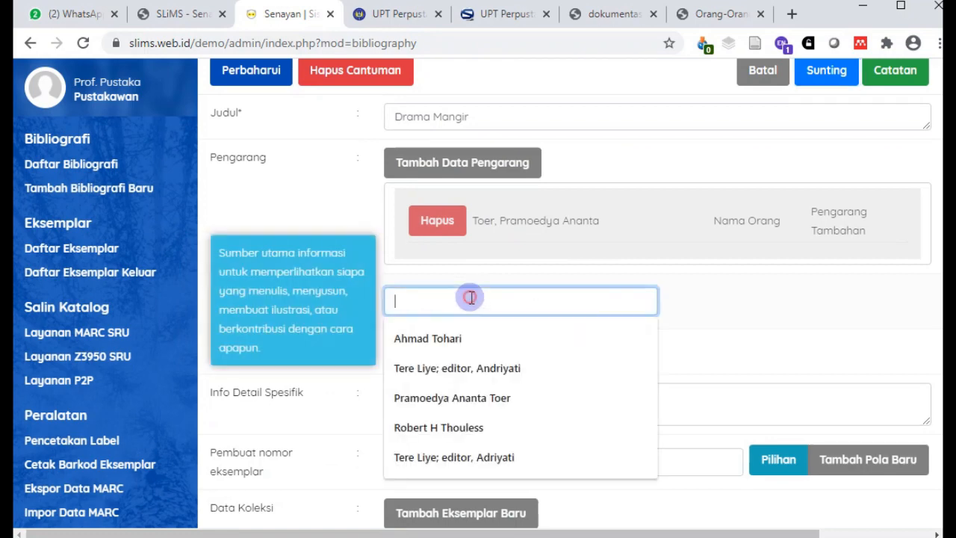
{"action": "left_click", "coordinate": [502, 228]}
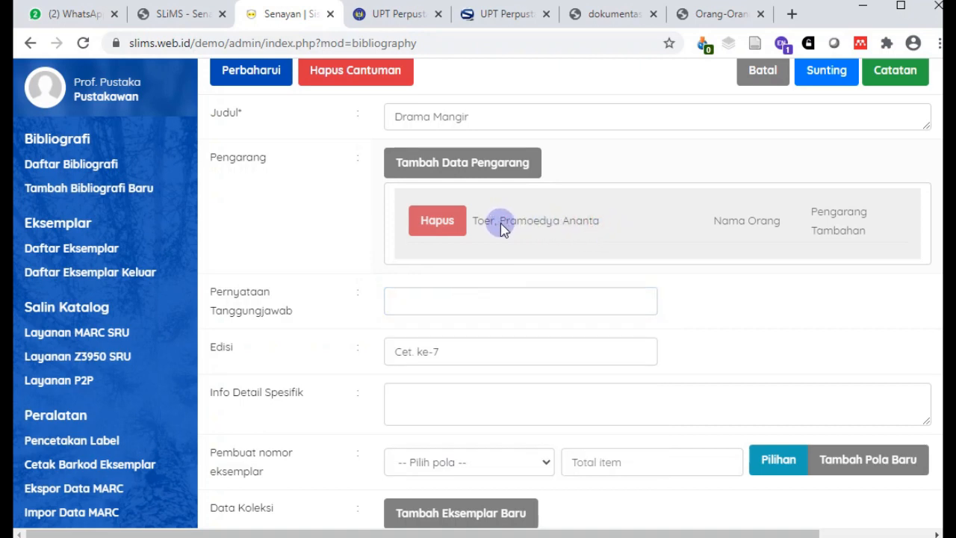
{"action": "left_click", "coordinate": [474, 297]}
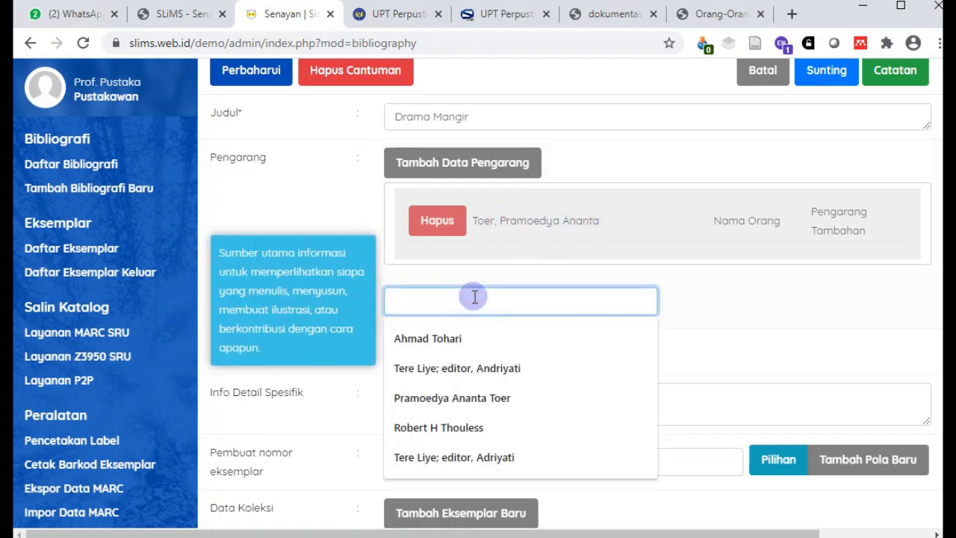
{"action": "left_click", "coordinate": [471, 398]}
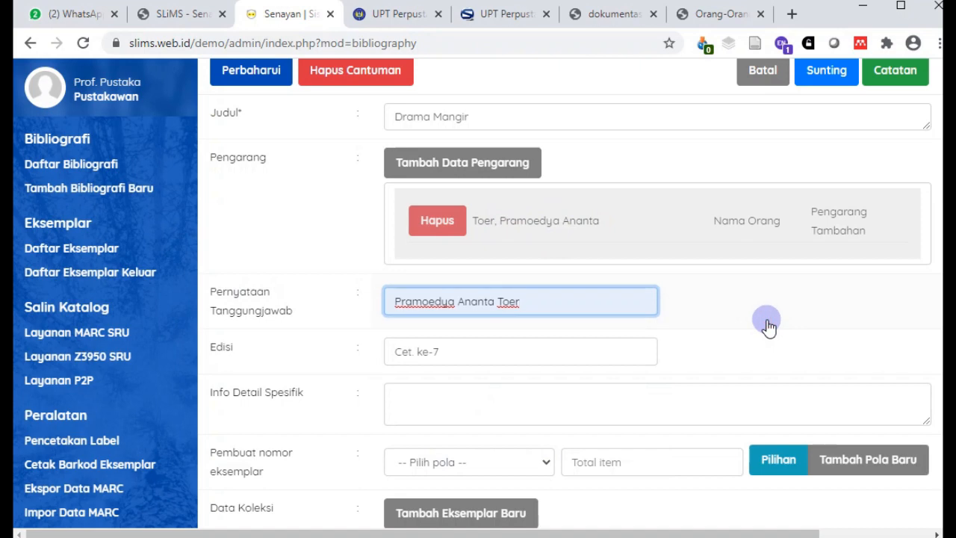
- Start a new item for Drama Mangir with No. Panggil 8-2 Toe d c.1 and Kode Eksemplar 2020B00010H
{"action": "scroll", "coordinate": [768, 324], "scroll_direction": "down", "scroll_amount": 2}
{"action": "scroll", "coordinate": [522, 272], "scroll_direction": "down", "scroll_amount": 3}
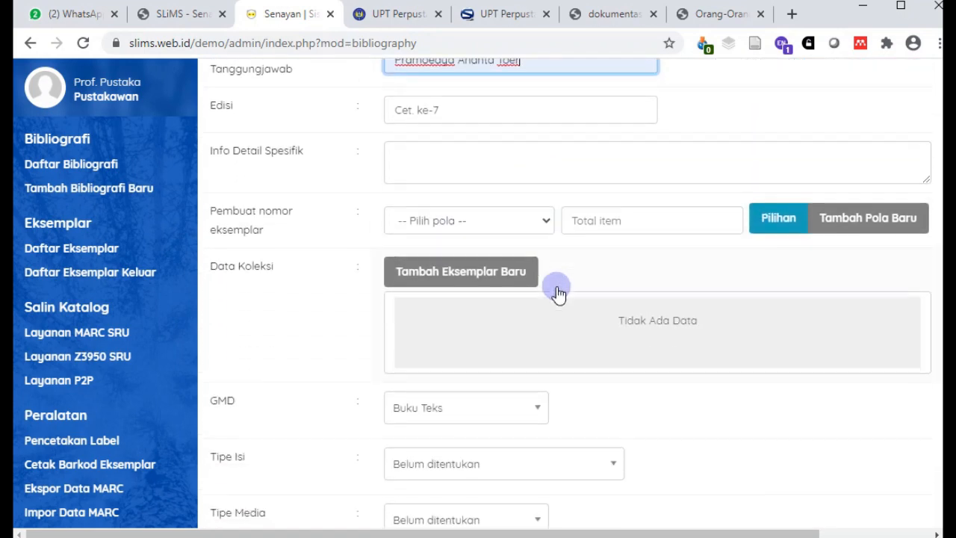
{"action": "left_click", "coordinate": [478, 112]}
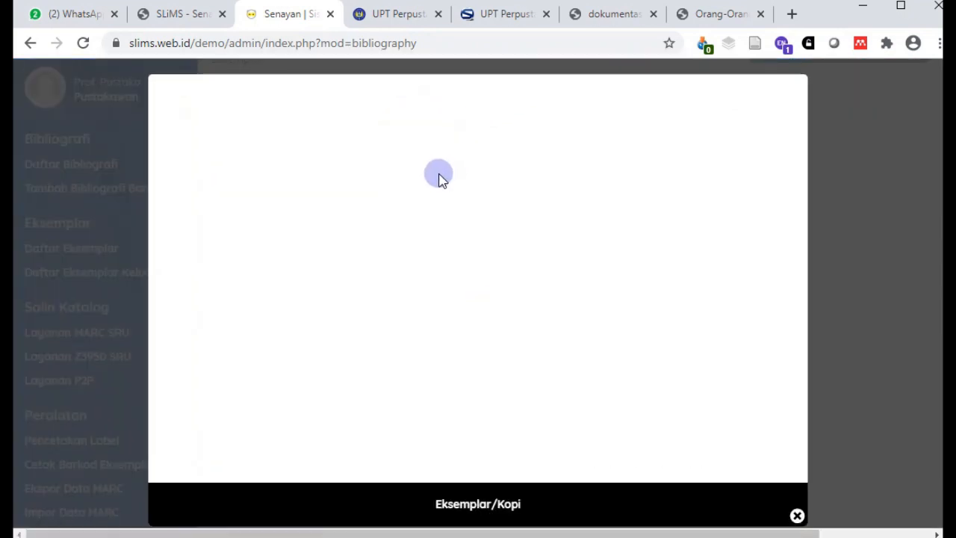
{"action": "left_click", "coordinate": [372, 190]}
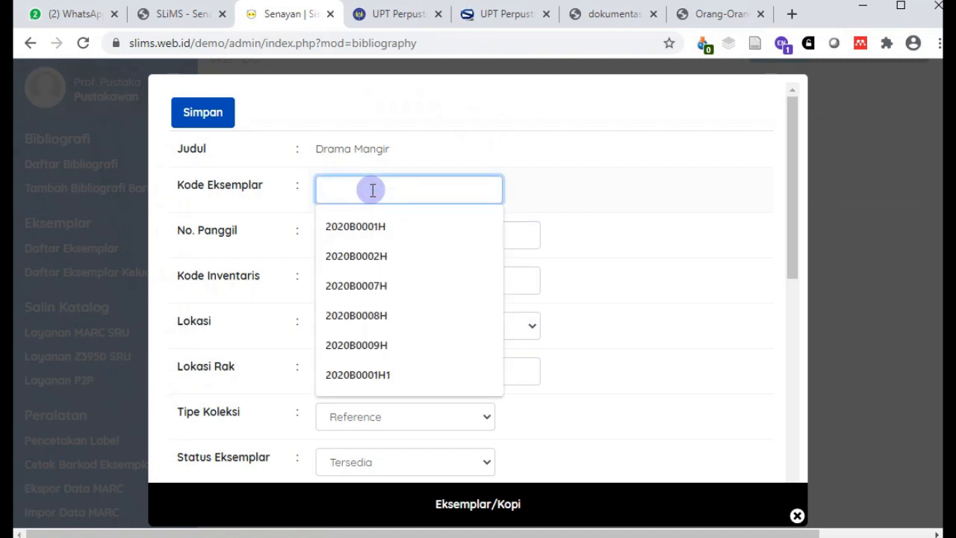
{"action": "left_click", "coordinate": [556, 184]}
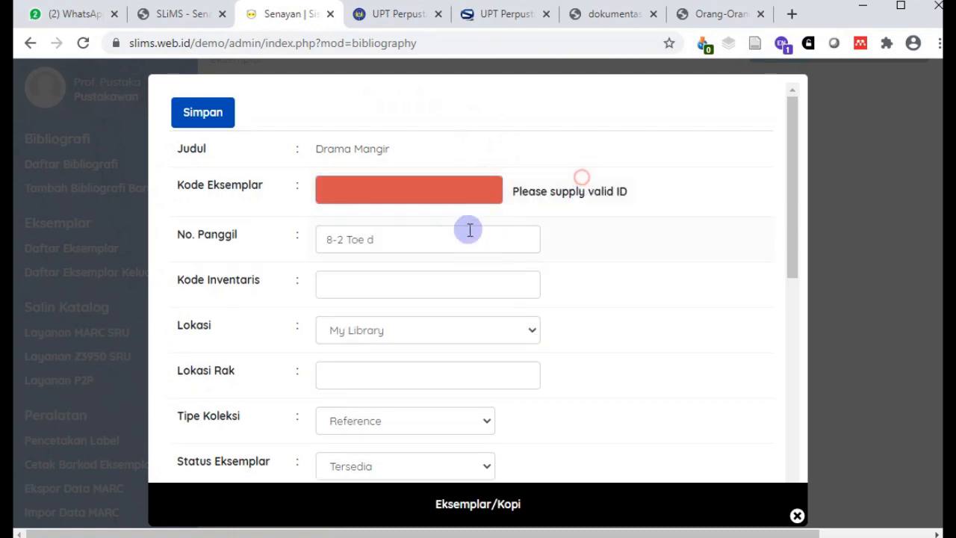
{"action": "left_click", "coordinate": [452, 238]}
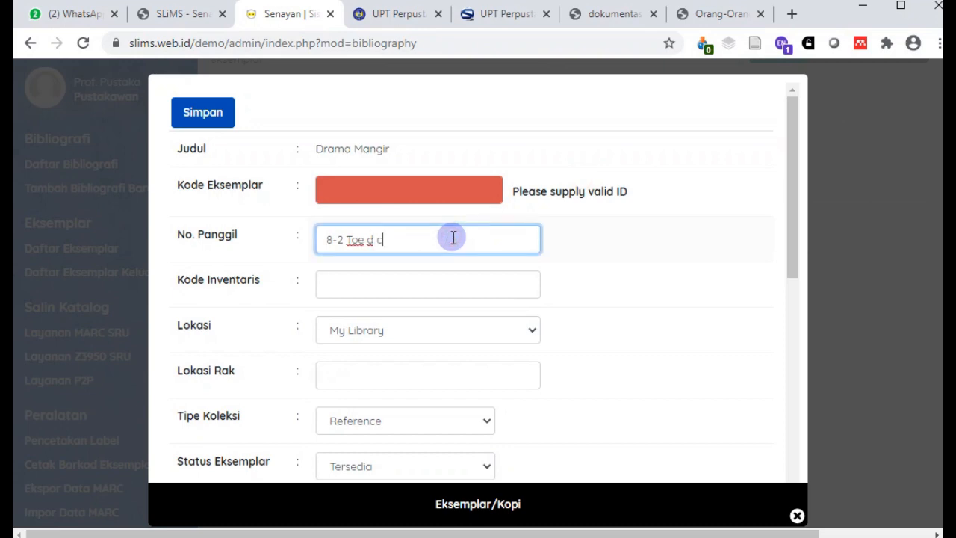
{"action": "left_click", "coordinate": [422, 191]}
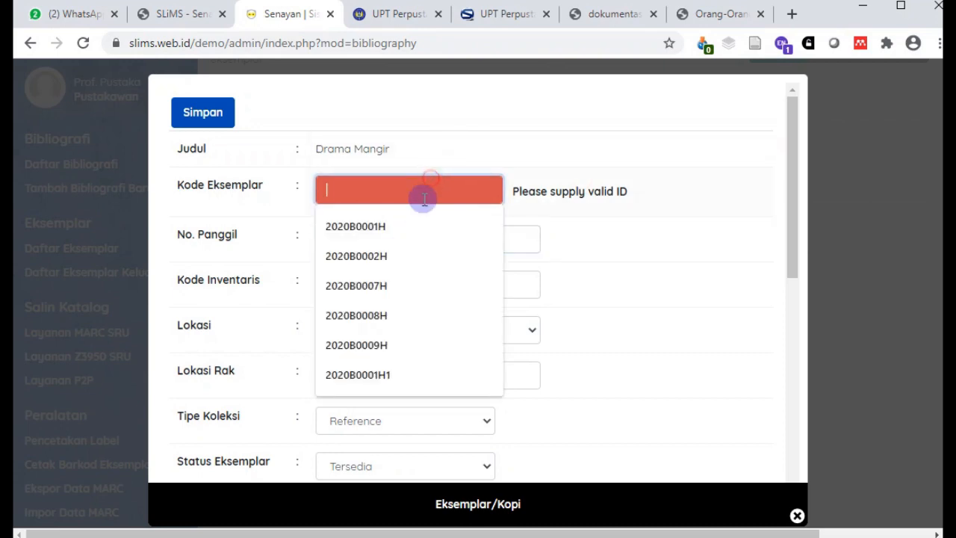
{"action": "left_click", "coordinate": [403, 345]}
{"action": "left_click", "coordinate": [380, 191]}
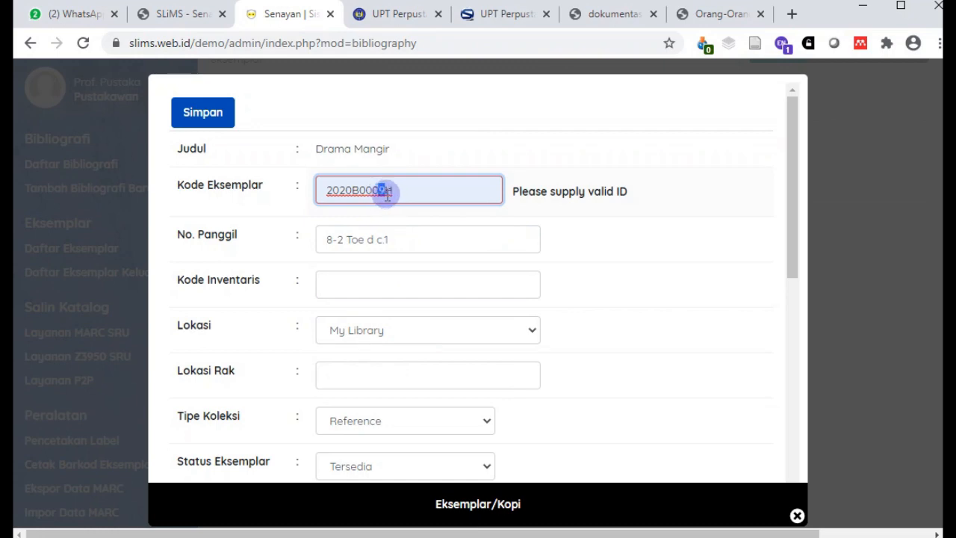
{"action": "type", "text": "10"}
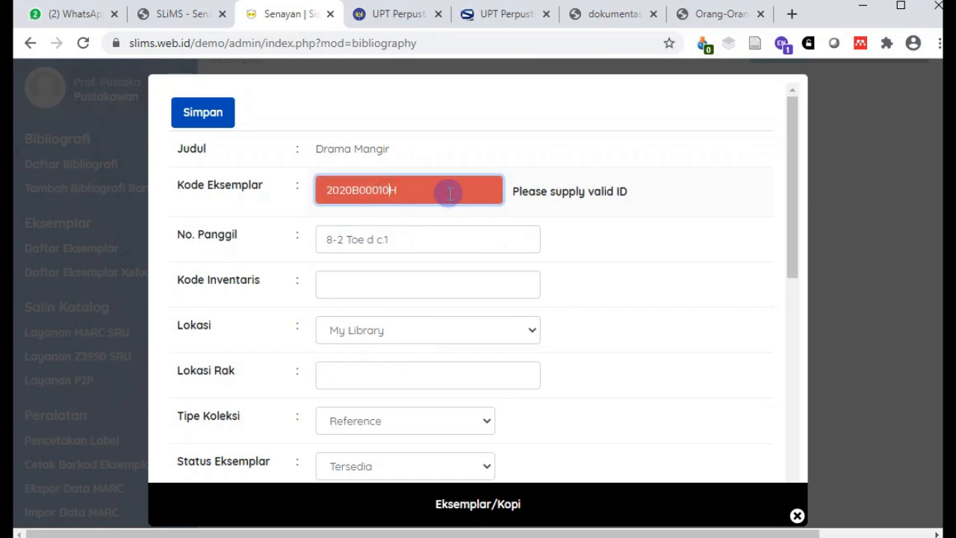
{"action": "left_click", "coordinate": [670, 251]}
- Set the new item's Tipe Koleksi to Fiction and save the item
{"action": "scroll", "coordinate": [644, 256], "scroll_direction": "down", "scroll_amount": 5}
{"action": "scroll", "coordinate": [636, 252], "scroll_direction": "up", "scroll_amount": 1}
{"action": "scroll", "coordinate": [634, 250], "scroll_direction": "up", "scroll_amount": 1}
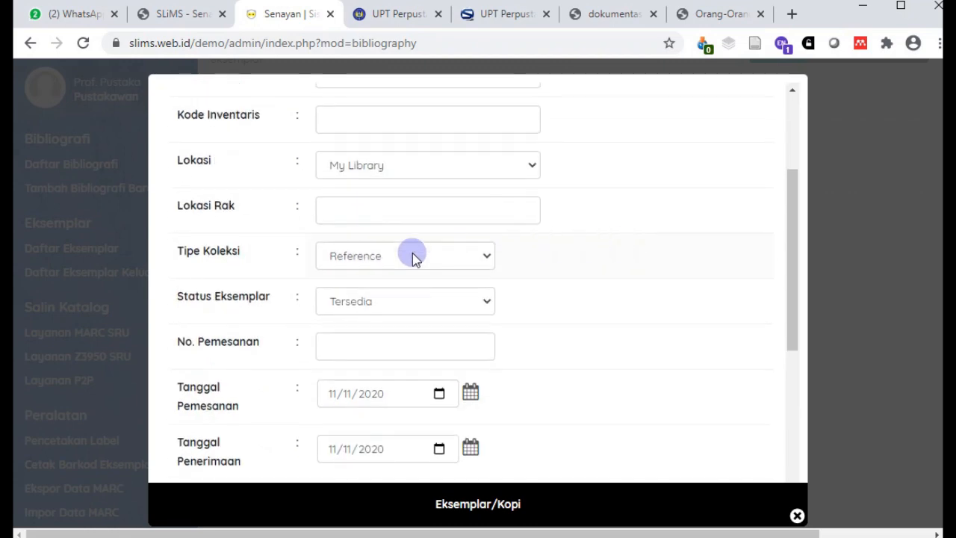
{"action": "left_click", "coordinate": [412, 254]}
{"action": "left_click", "coordinate": [384, 305]}
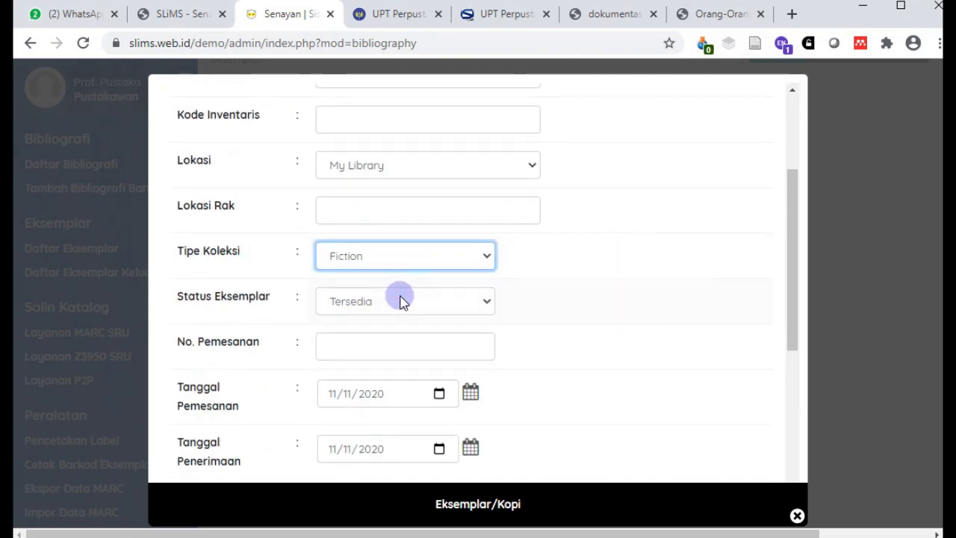
{"action": "scroll", "coordinate": [582, 277], "scroll_direction": "down", "scroll_amount": 5}
{"action": "left_click", "coordinate": [233, 456]}
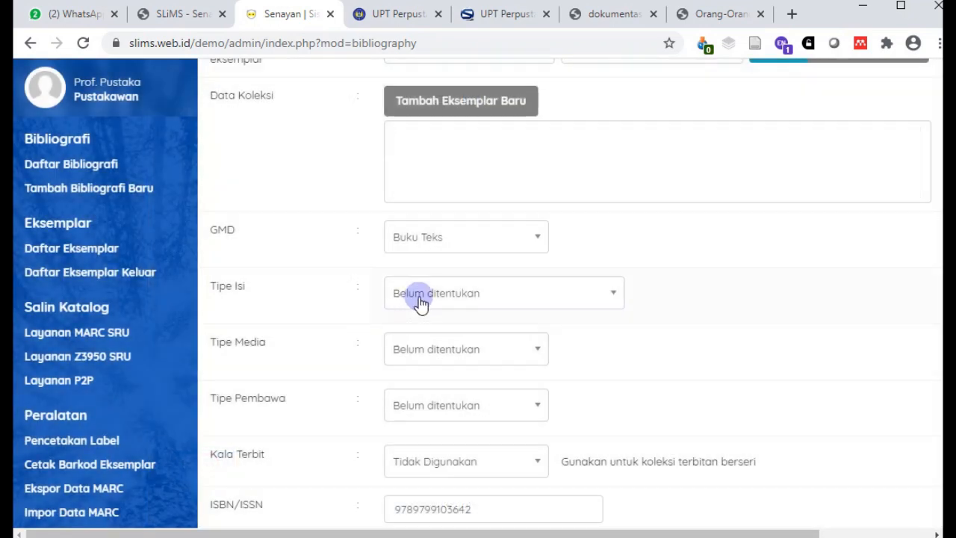
- Look up Drama Mangir covers through DuckDuckGo, open the 475 × 667 image from pustaka-free.blogspot.com and copy its URL
{"action": "scroll", "coordinate": [481, 204], "scroll_direction": "down", "scroll_amount": 10}
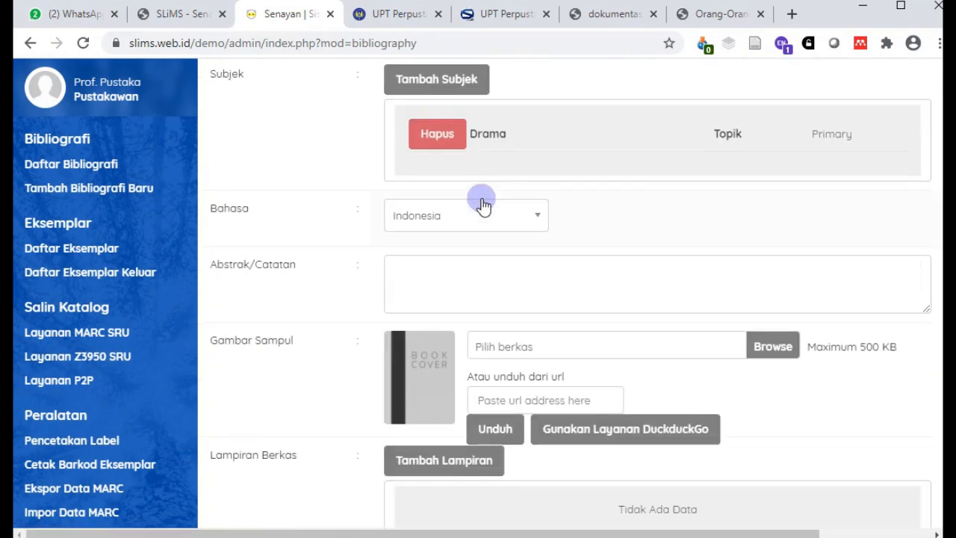
{"action": "left_click", "coordinate": [575, 438]}
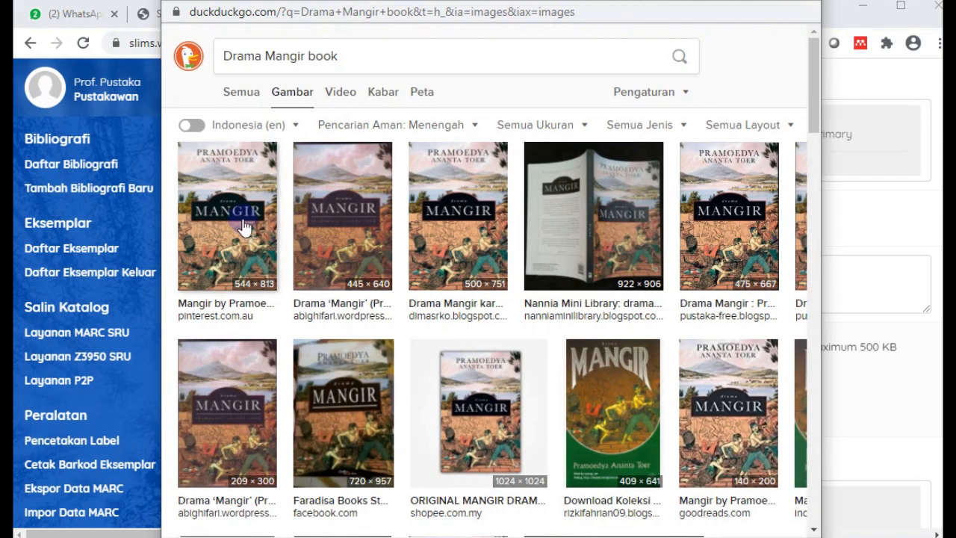
{"action": "left_click", "coordinate": [719, 248]}
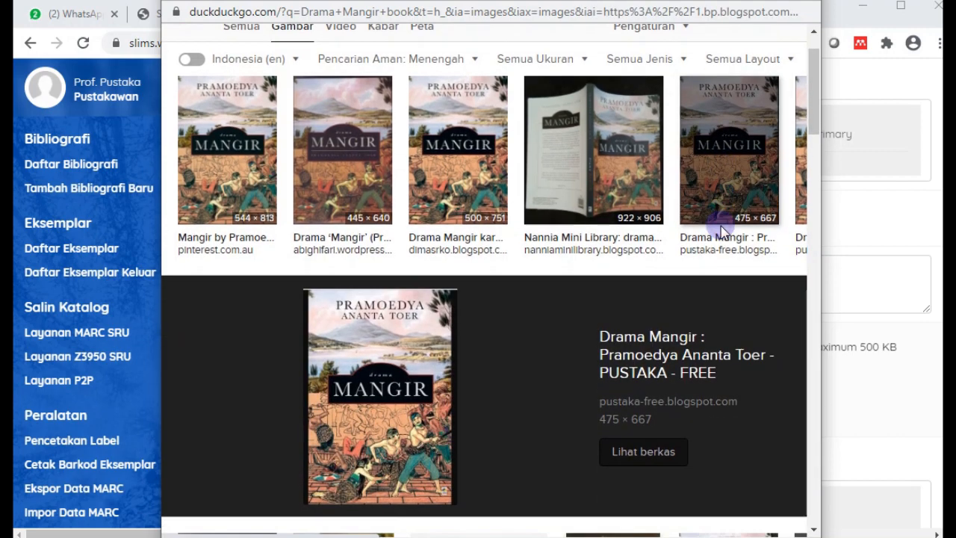
{"action": "left_click", "coordinate": [642, 454]}
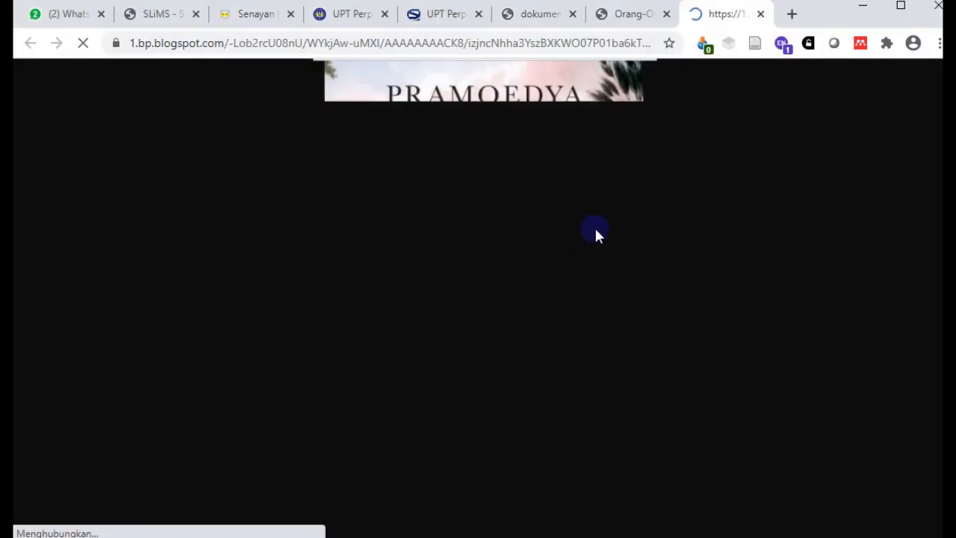
{"action": "left_click", "coordinate": [411, 45]}
{"action": "right_click", "coordinate": [435, 47]}
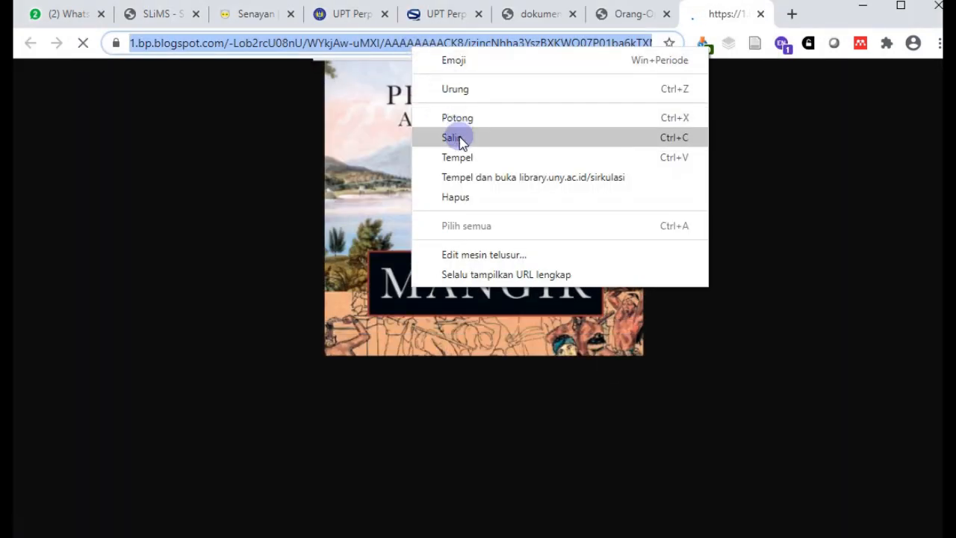
{"action": "left_click", "coordinate": [458, 136]}
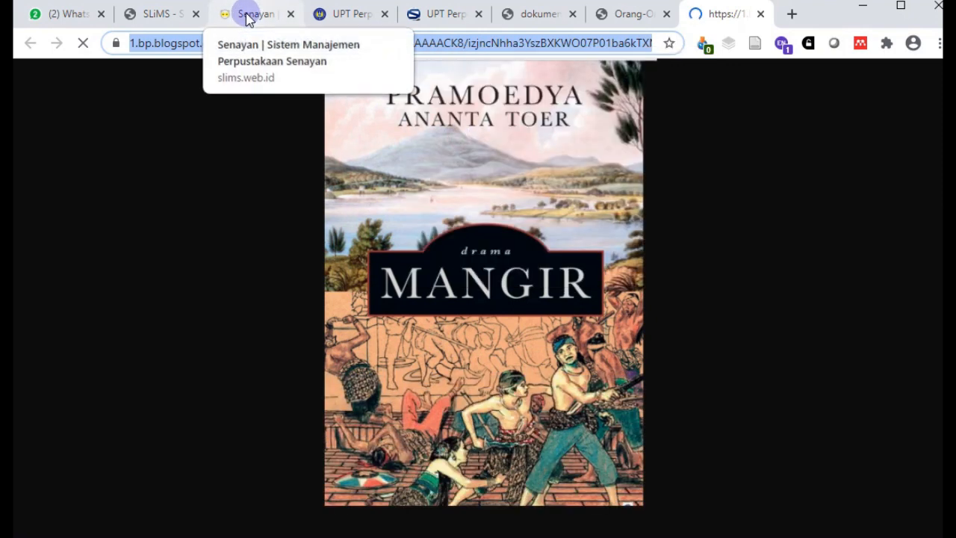
- Return to the record and try to download the Gambar Sampul from the copied image URL
{"action": "left_click", "coordinate": [246, 14]}
{"action": "right_click", "coordinate": [510, 398]}
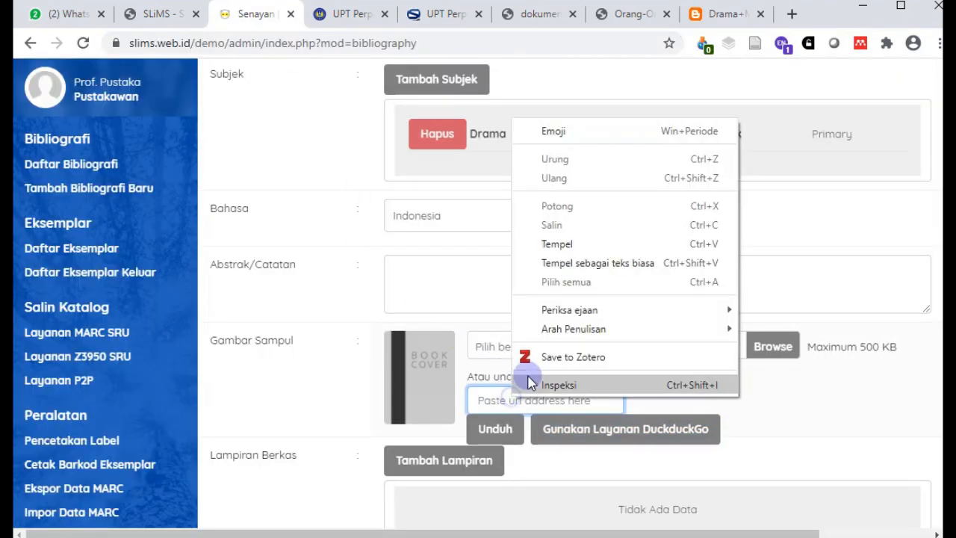
{"action": "left_click", "coordinate": [533, 241]}
{"action": "scroll", "coordinate": [542, 243], "scroll_direction": "down", "scroll_amount": 1}
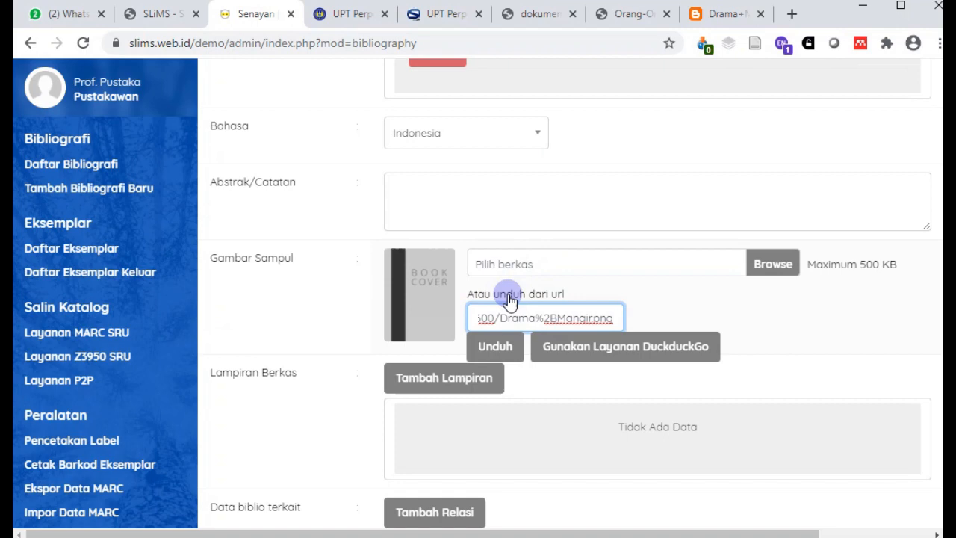
{"action": "left_click", "coordinate": [493, 343]}
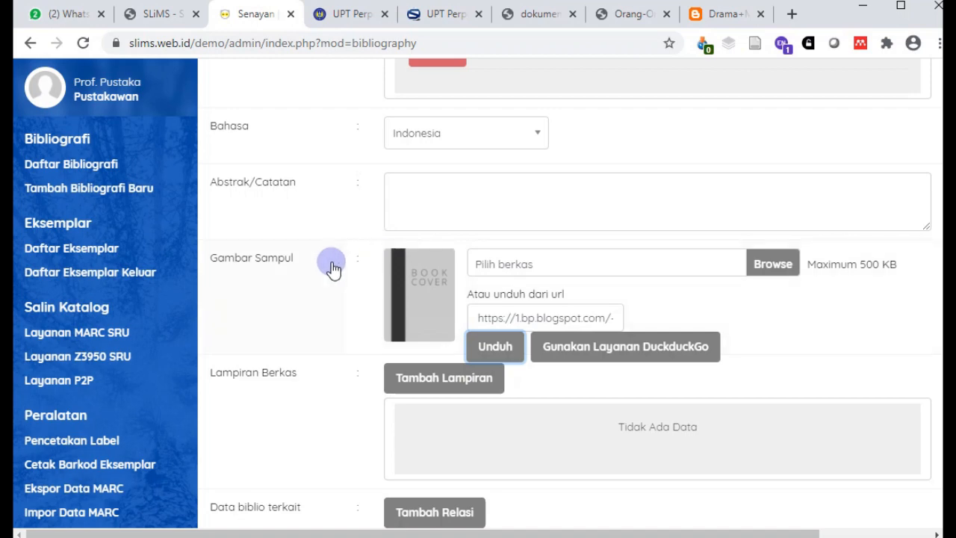
- Save the changes to the Drama Mangir record and return to the bibliography list
{"action": "scroll", "coordinate": [289, 321], "scroll_direction": "down", "scroll_amount": 5}
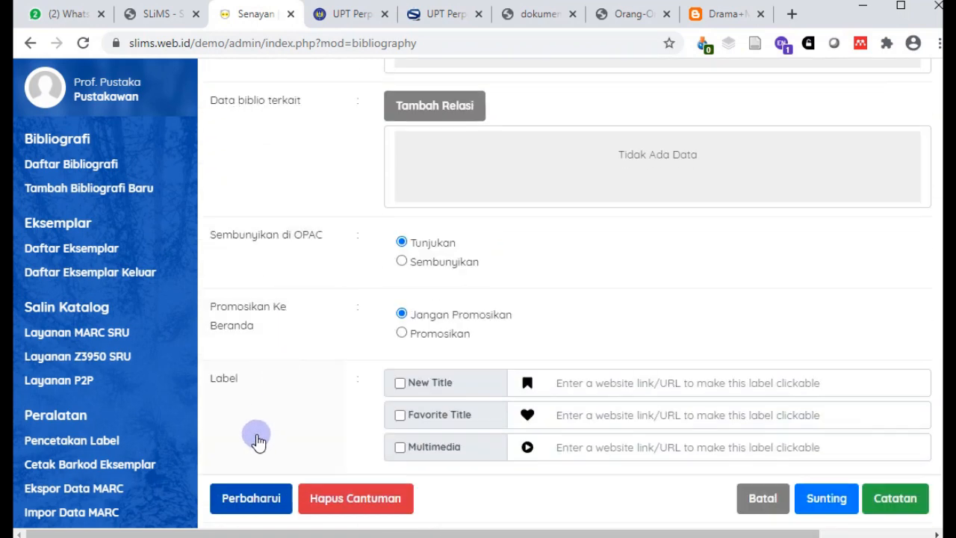
{"action": "left_click", "coordinate": [256, 498]}
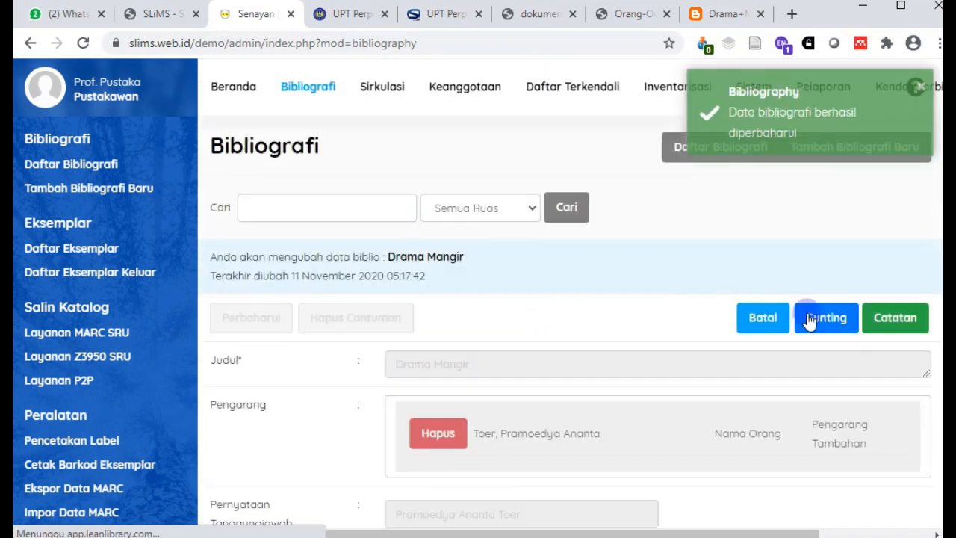
{"action": "scroll", "coordinate": [704, 391], "scroll_direction": "down", "scroll_amount": 3}
{"action": "scroll", "coordinate": [702, 388], "scroll_direction": "up", "scroll_amount": 2}
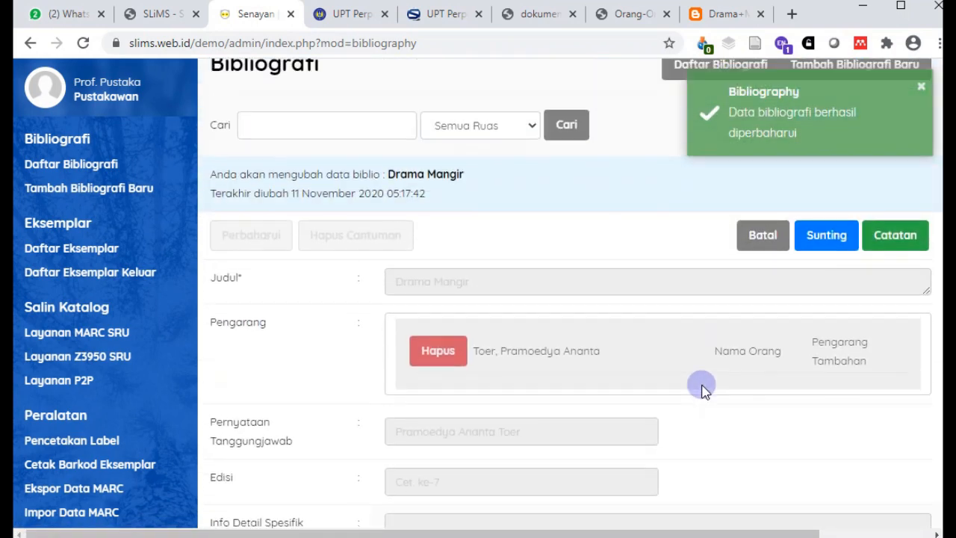
{"action": "scroll", "coordinate": [790, 373], "scroll_direction": "up", "scroll_amount": 2}
{"action": "left_click", "coordinate": [69, 164]}
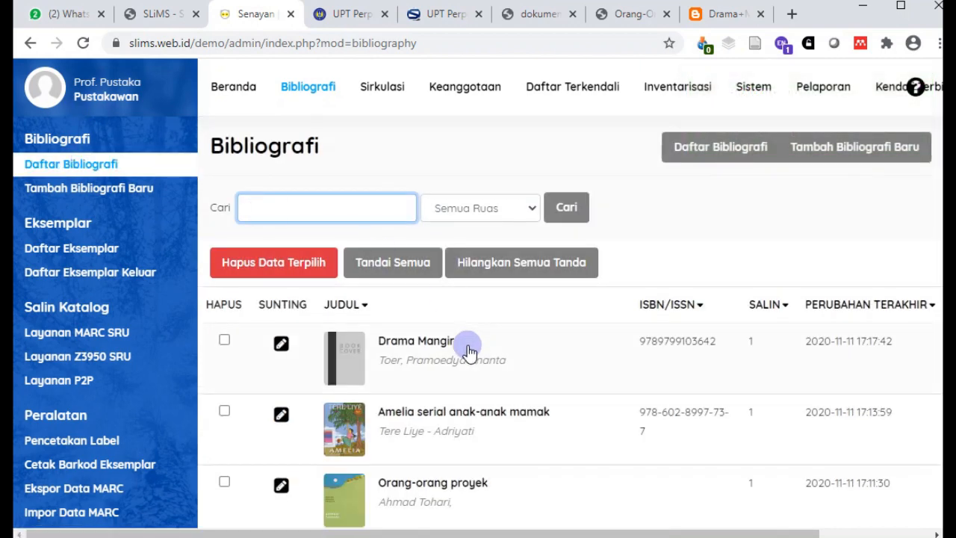
- Reopen the Drama Mangir record for editing and download its Gambar Sampul from the copied blogspot image URL
{"action": "left_click", "coordinate": [282, 346]}
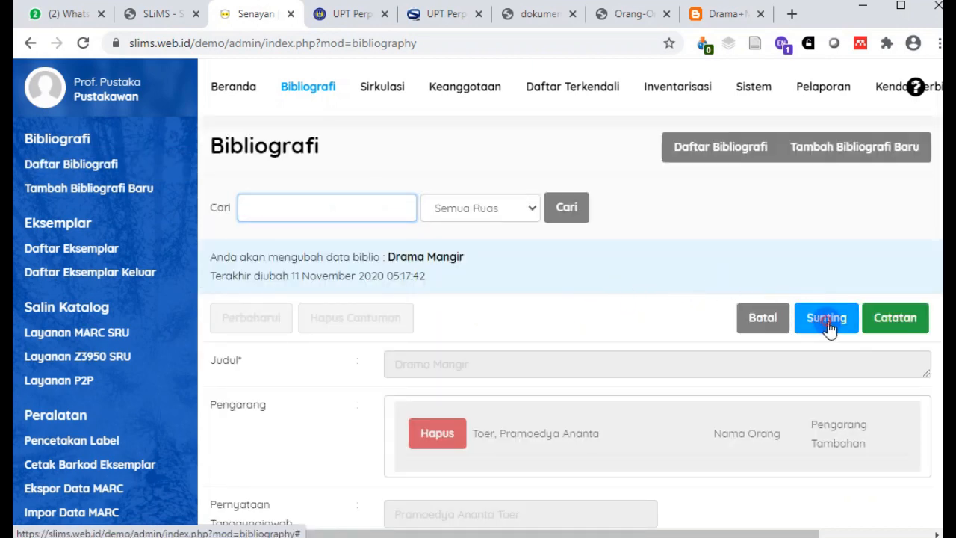
{"action": "left_click", "coordinate": [821, 319]}
{"action": "scroll", "coordinate": [527, 319], "scroll_direction": "down", "scroll_amount": 5}
{"action": "scroll", "coordinate": [527, 318], "scroll_direction": "down", "scroll_amount": 10}
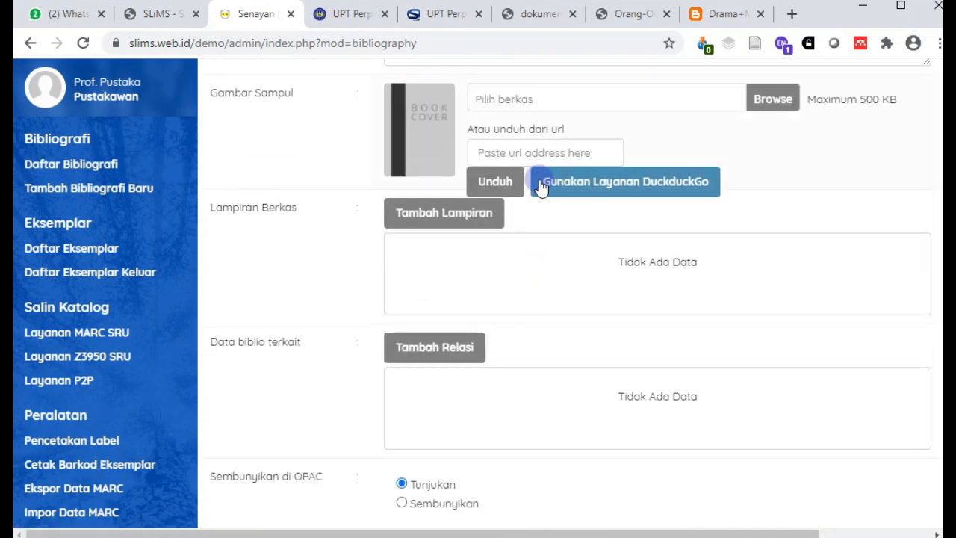
{"action": "left_click", "coordinate": [534, 151]}
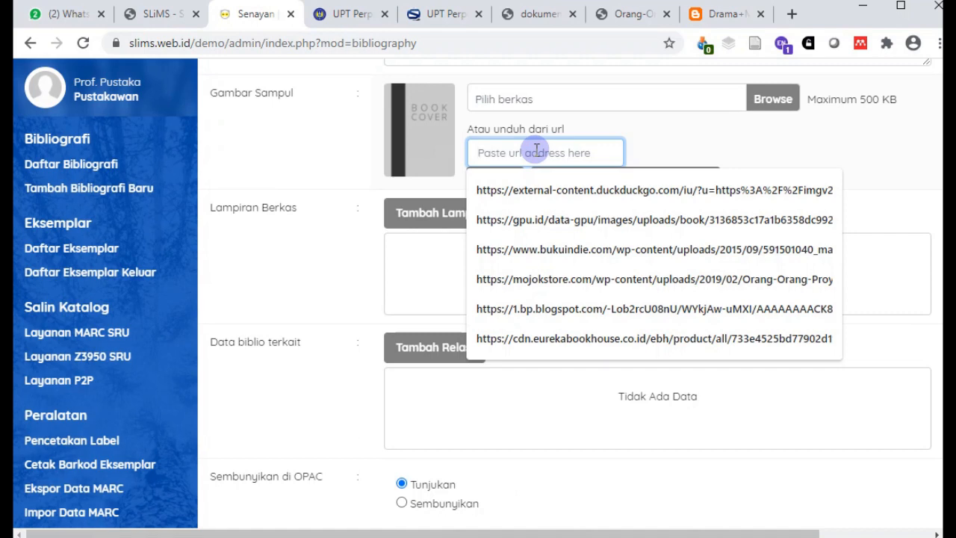
{"action": "key", "text": "ctrl+v"}
{"action": "left_click", "coordinate": [493, 183]}
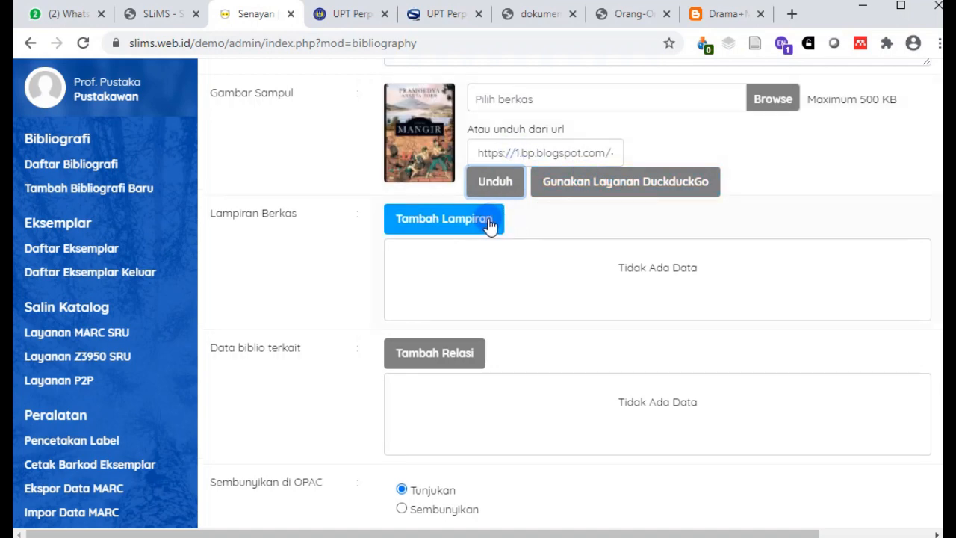
{"action": "scroll", "coordinate": [334, 213], "scroll_direction": "down", "scroll_amount": 4}
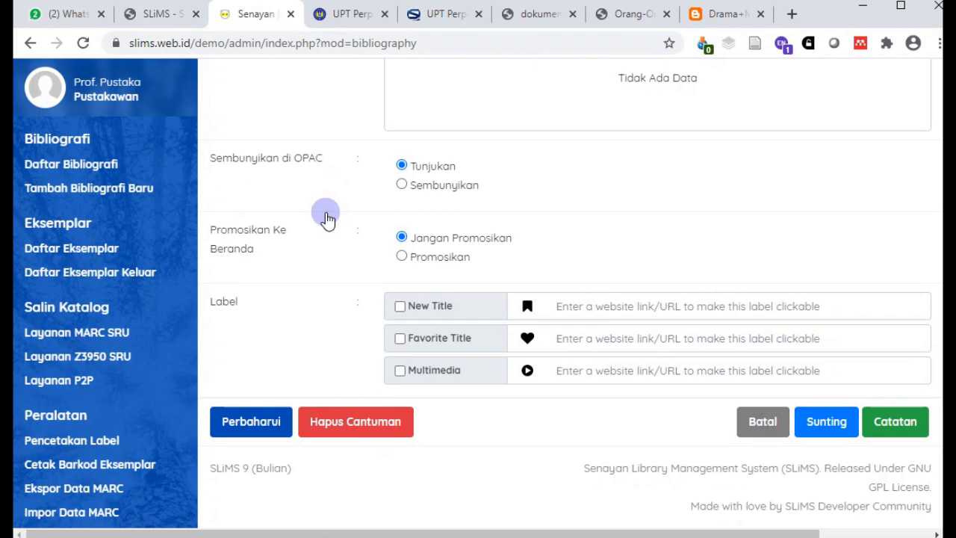
- Save the changes to the Drama Mangir record and check its Gambar Sampul
{"action": "left_click", "coordinate": [263, 421]}
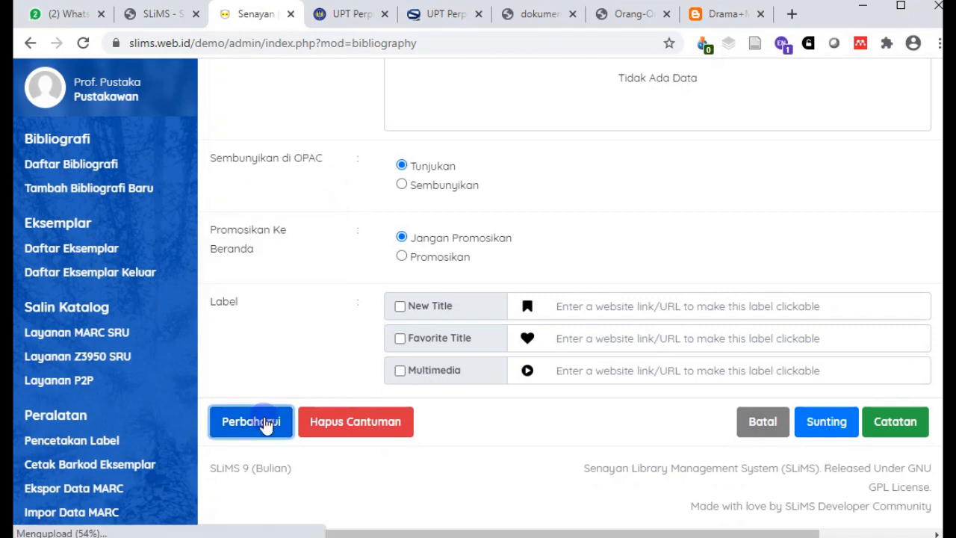
{"action": "scroll", "coordinate": [589, 277], "scroll_direction": "down", "scroll_amount": 8}
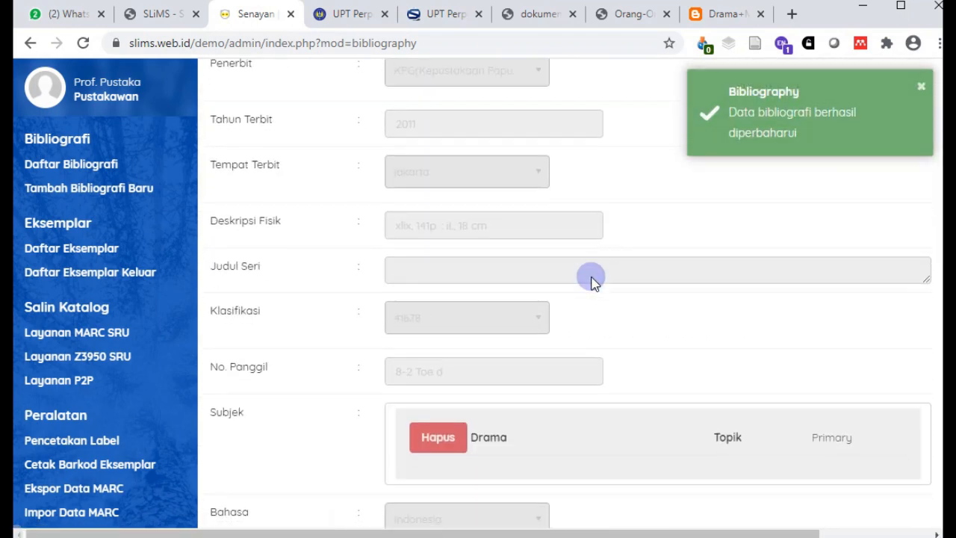
{"action": "scroll", "coordinate": [590, 280], "scroll_direction": "down", "scroll_amount": 8}
{"action": "scroll", "coordinate": [593, 277], "scroll_direction": "up", "scroll_amount": 1}
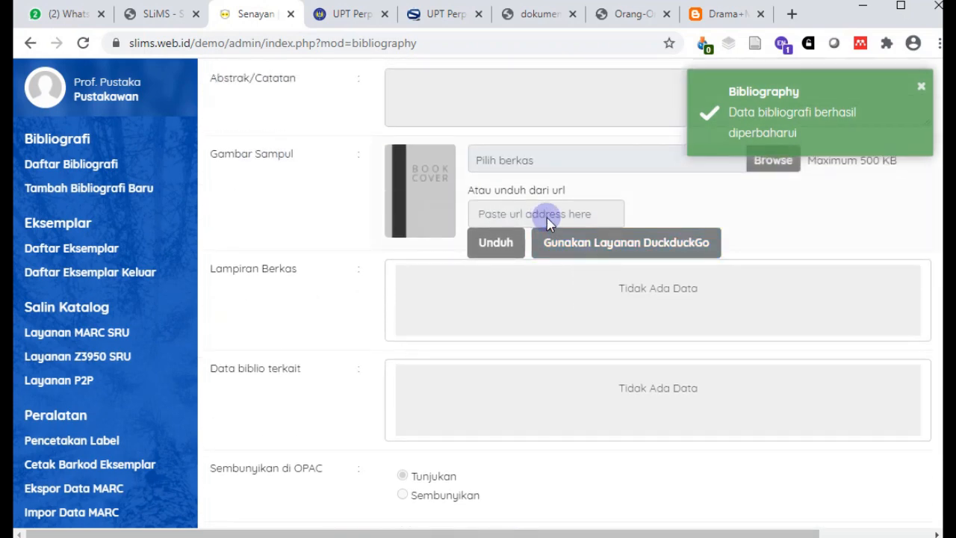
- Look up Drama Mangir covers through DuckDuckGo, open the 445 × 640 image from abighifari.wordpress.com and copy its URL
{"action": "left_click", "coordinate": [587, 250]}
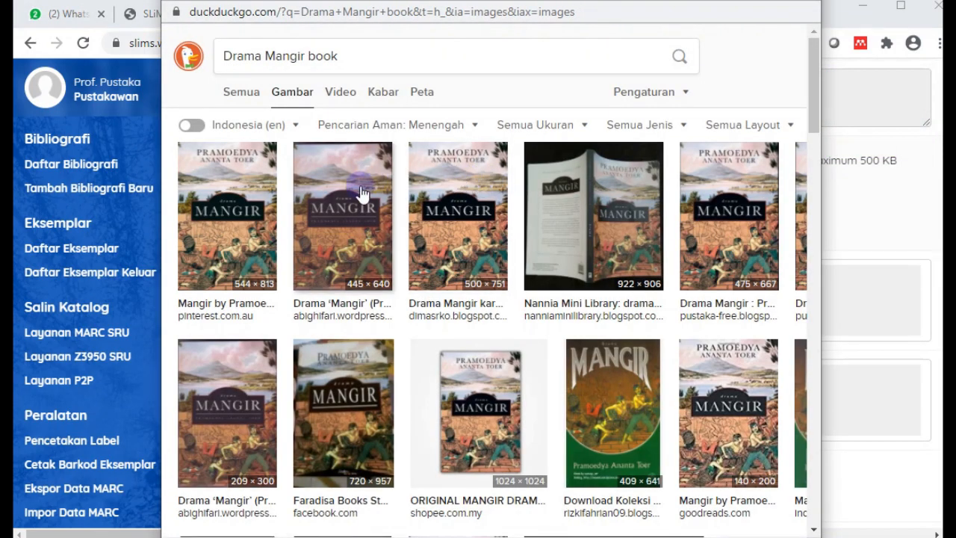
{"action": "left_click", "coordinate": [361, 232]}
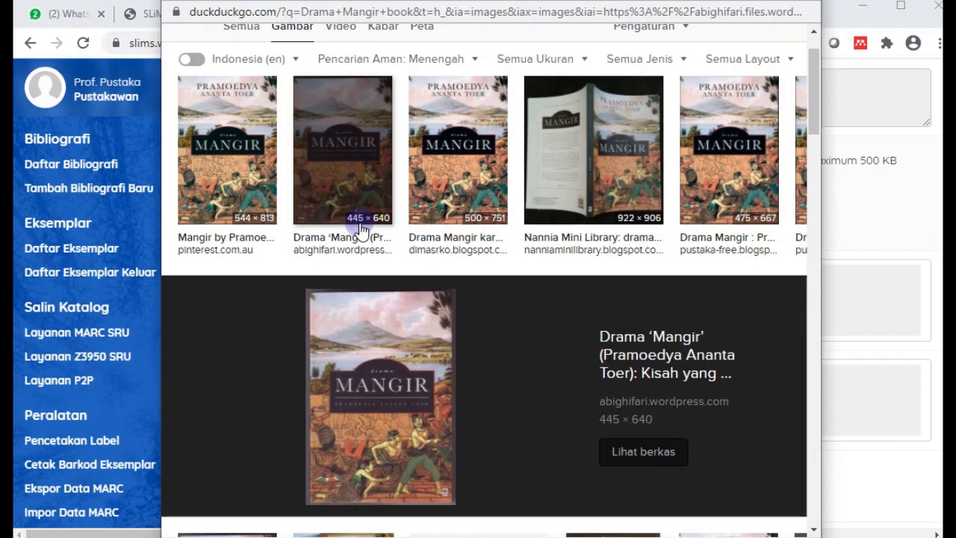
{"action": "left_click", "coordinate": [652, 456]}
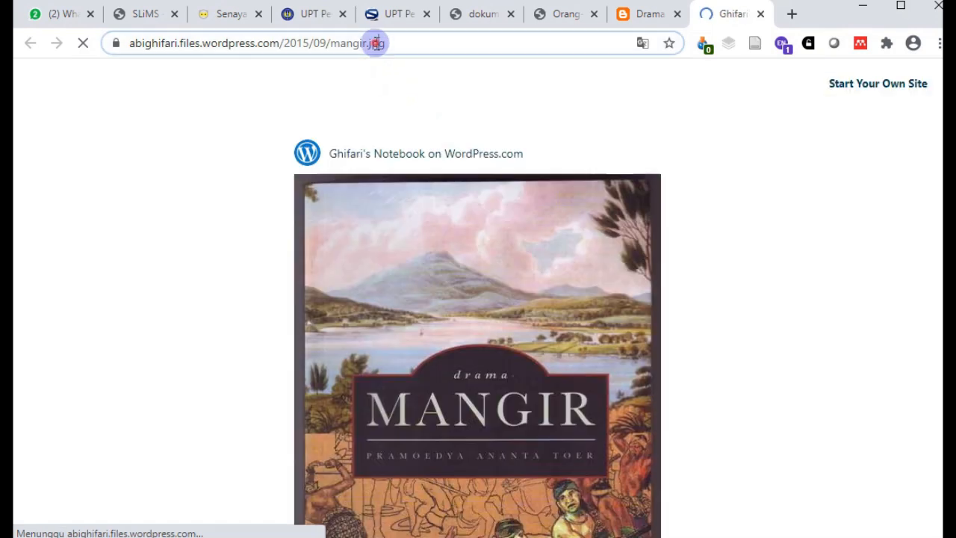
{"action": "left_click", "coordinate": [441, 44]}
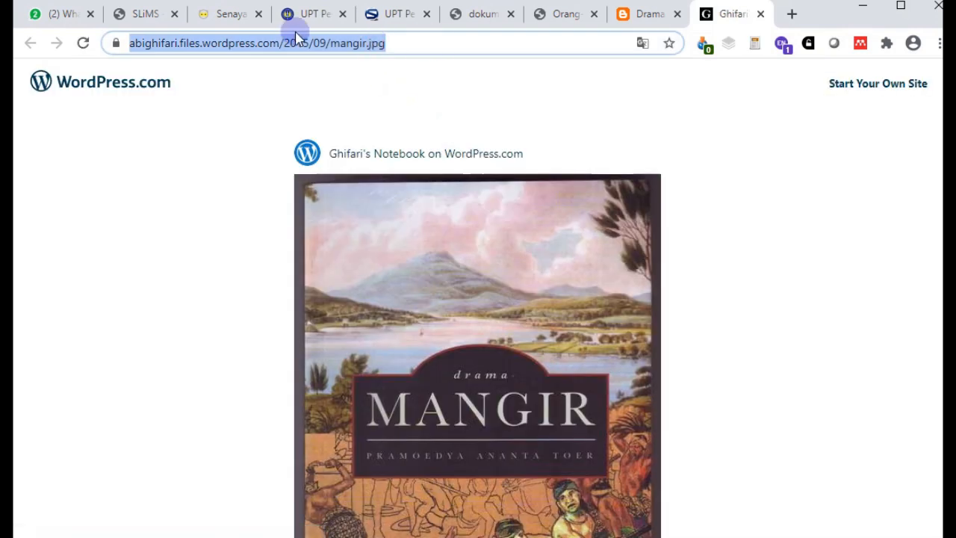
- Return to the Drama Mangir record, enable editing and download its Gambar Sampul from the copied mangir.jpg URL
{"action": "left_click", "coordinate": [220, 16]}
{"action": "left_click", "coordinate": [535, 214]}
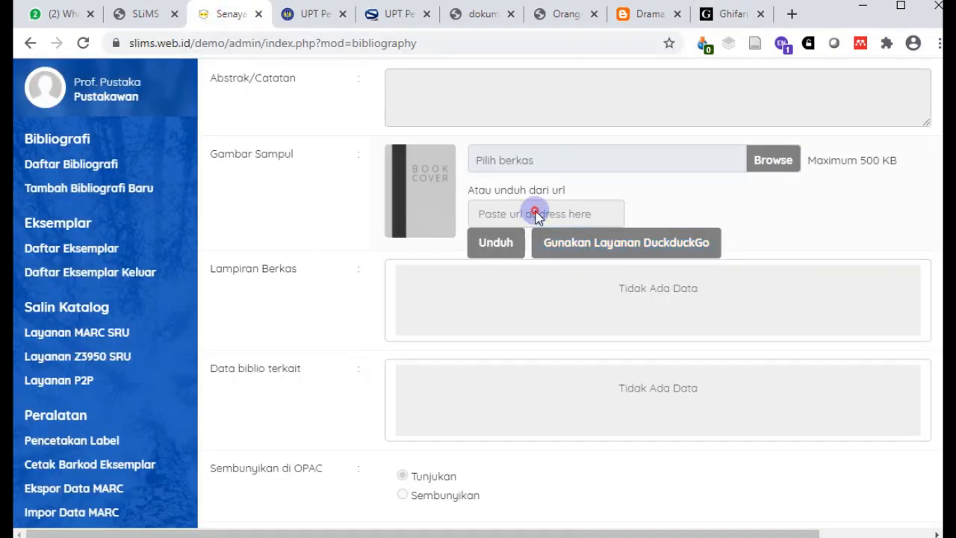
{"action": "scroll", "coordinate": [747, 283], "scroll_direction": "down", "scroll_amount": 5}
{"action": "left_click", "coordinate": [830, 421]}
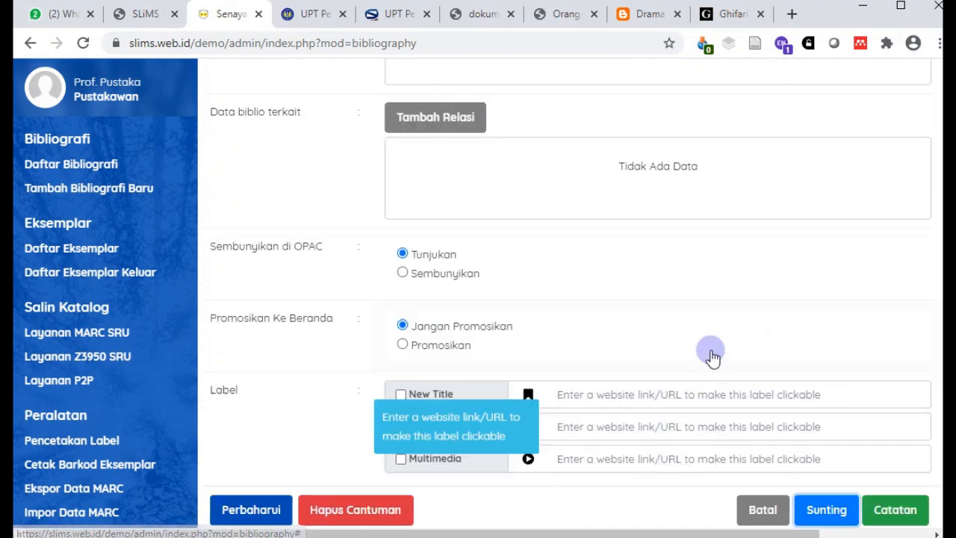
{"action": "scroll", "coordinate": [713, 356], "scroll_direction": "up", "scroll_amount": 3}
{"action": "left_click", "coordinate": [513, 159]}
{"action": "key", "text": "ctrl+v"}
{"action": "left_click", "coordinate": [506, 197]}
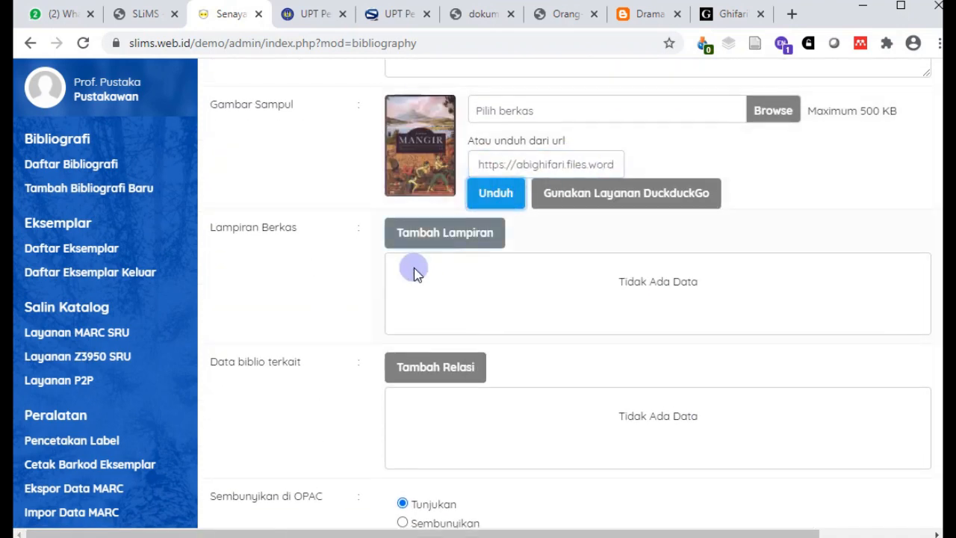
- Save the Drama Mangir record with its new cover, review it and return to the bibliography list
{"action": "scroll", "coordinate": [303, 346], "scroll_direction": "down", "scroll_amount": 4}
{"action": "left_click", "coordinate": [279, 415]}
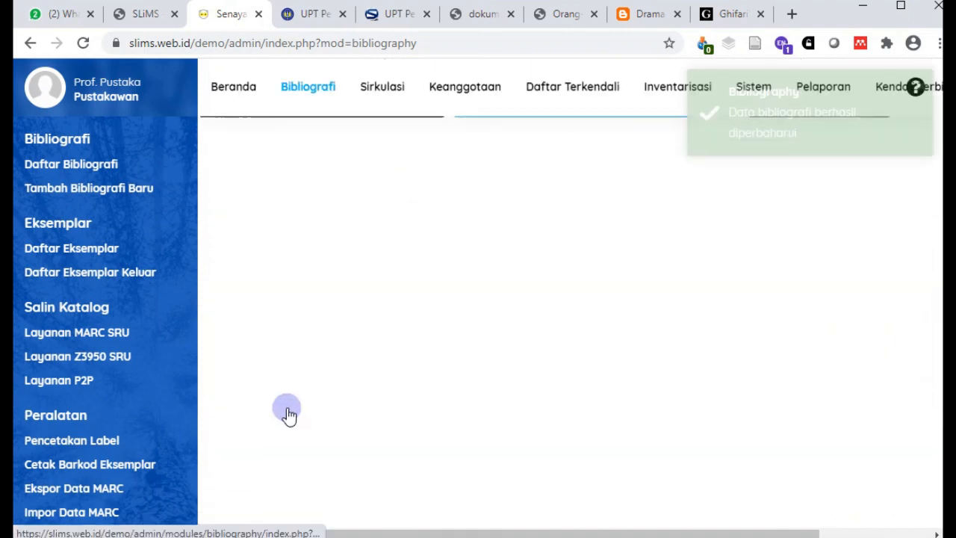
{"action": "scroll", "coordinate": [676, 273], "scroll_direction": "down", "scroll_amount": 10}
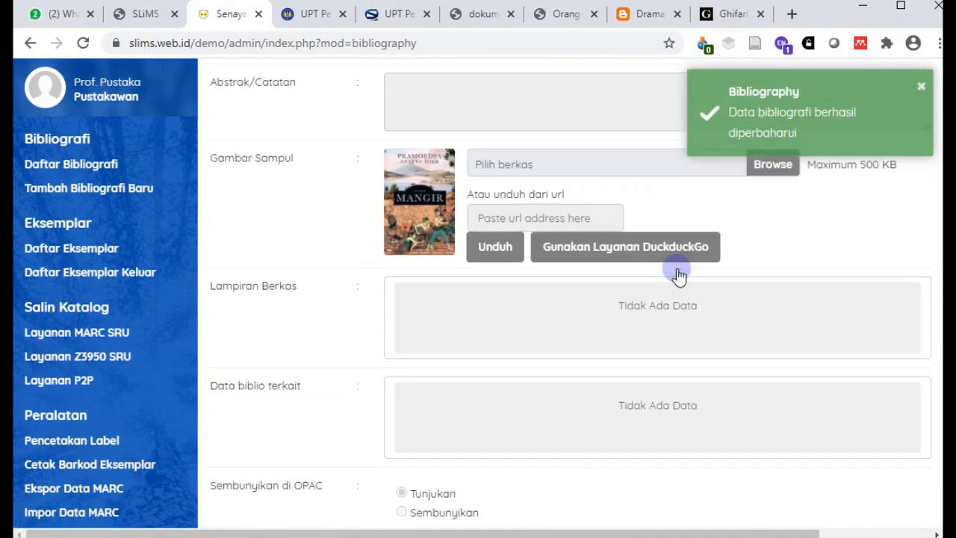
{"action": "scroll", "coordinate": [427, 228], "scroll_direction": "down", "scroll_amount": 1}
{"action": "scroll", "coordinate": [427, 228], "scroll_direction": "down", "scroll_amount": 3}
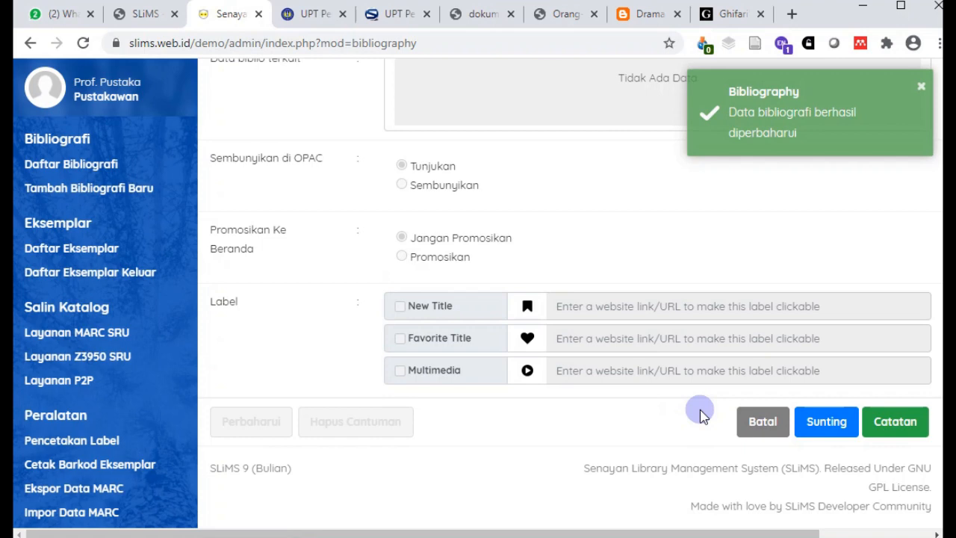
{"action": "left_click", "coordinate": [118, 165]}
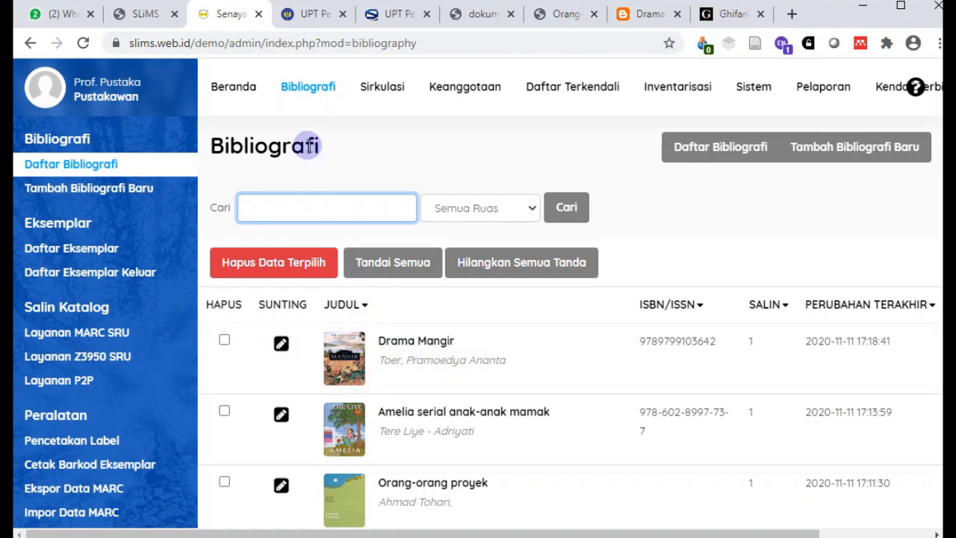
- Switch to the SLiMS website's Docs page and look through the downloadable documentation titles
{"action": "left_click", "coordinate": [167, 15]}
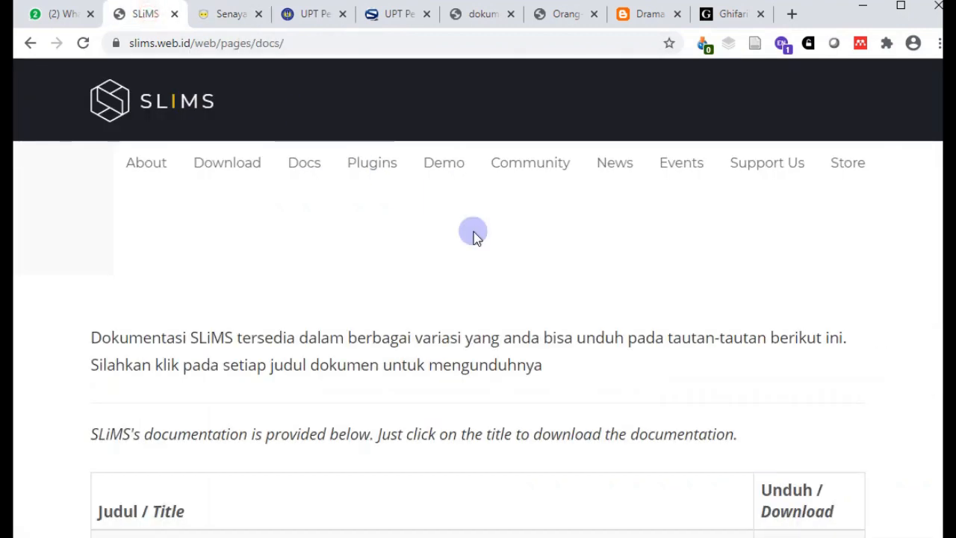
{"action": "left_click", "coordinate": [252, 43]}
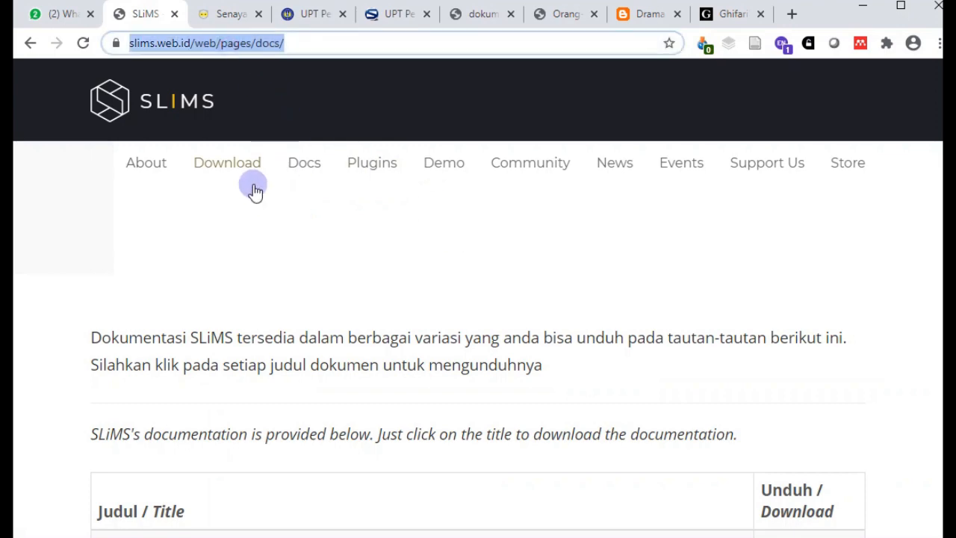
{"action": "left_click", "coordinate": [319, 169]}
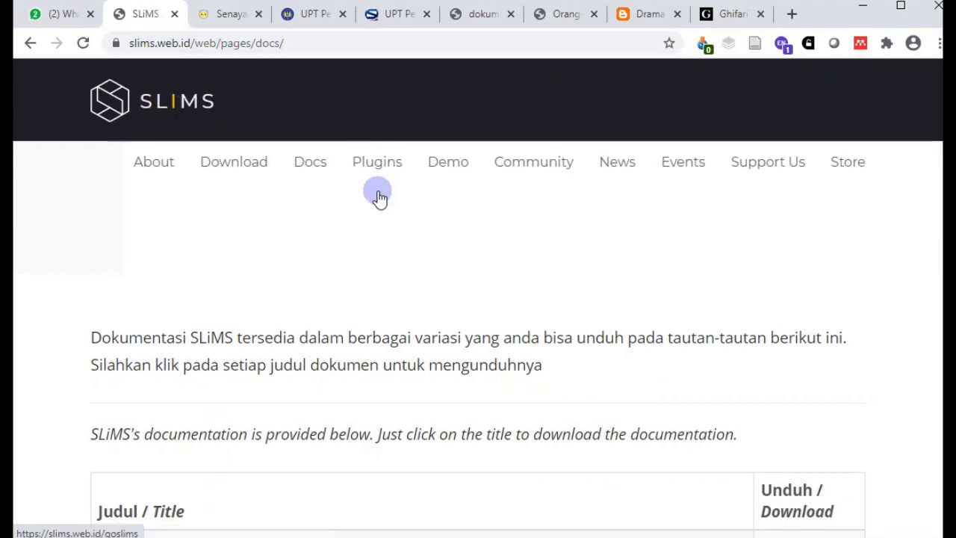
{"action": "scroll", "coordinate": [375, 192], "scroll_direction": "down", "scroll_amount": 5}
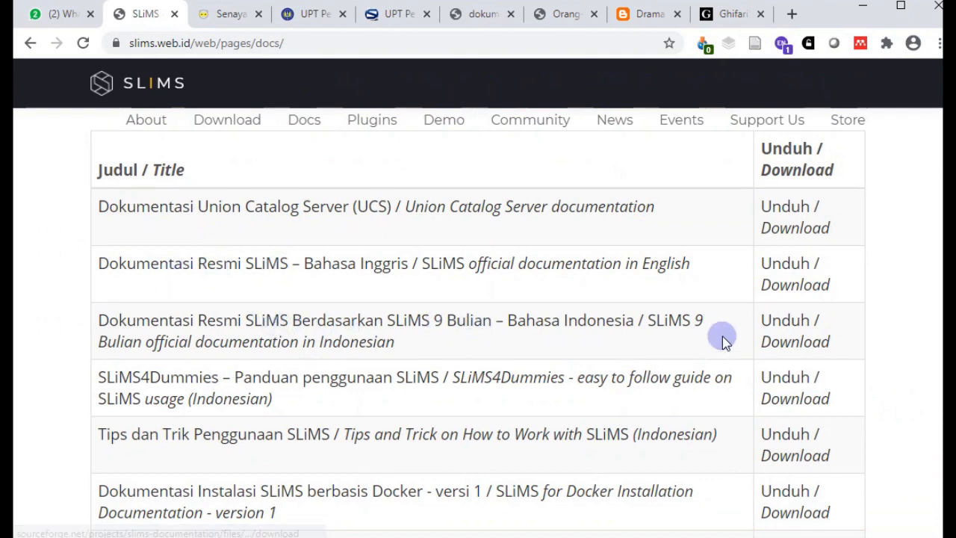
- Switch to dokumentasi_slims9_ed2.pdf and look through its introduction and the Daftar Isi
{"action": "left_click", "coordinate": [482, 22]}
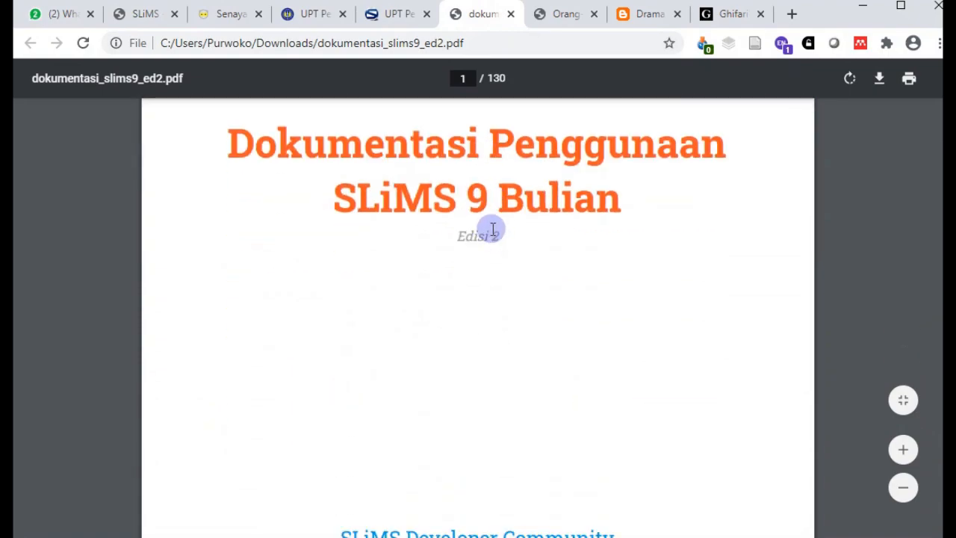
{"action": "scroll", "coordinate": [492, 232], "scroll_direction": "down", "scroll_amount": 10}
{"action": "scroll", "coordinate": [492, 229], "scroll_direction": "down", "scroll_amount": 15}
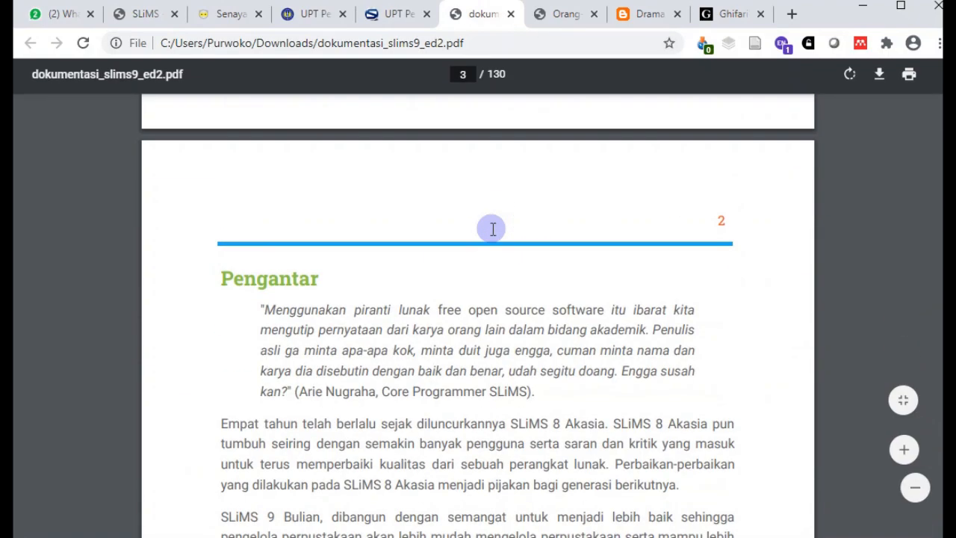
{"action": "scroll", "coordinate": [492, 229], "scroll_direction": "down", "scroll_amount": 15}
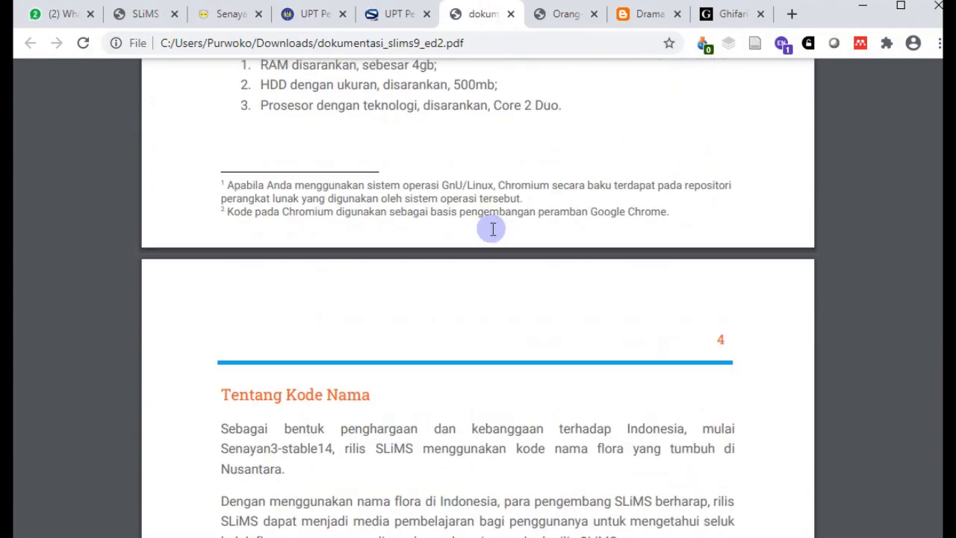
{"action": "scroll", "coordinate": [494, 227], "scroll_direction": "down", "scroll_amount": 15}
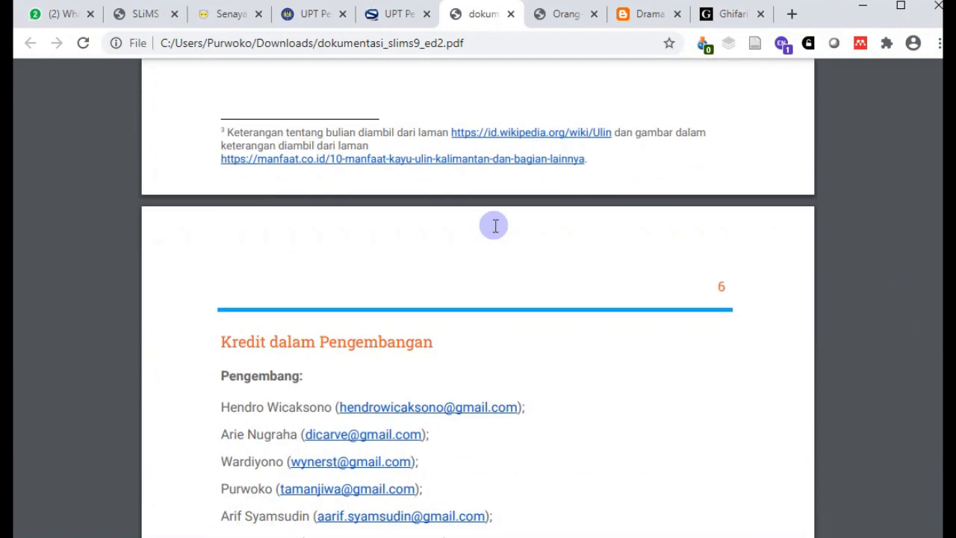
{"action": "scroll", "coordinate": [499, 228], "scroll_direction": "down", "scroll_amount": 15}
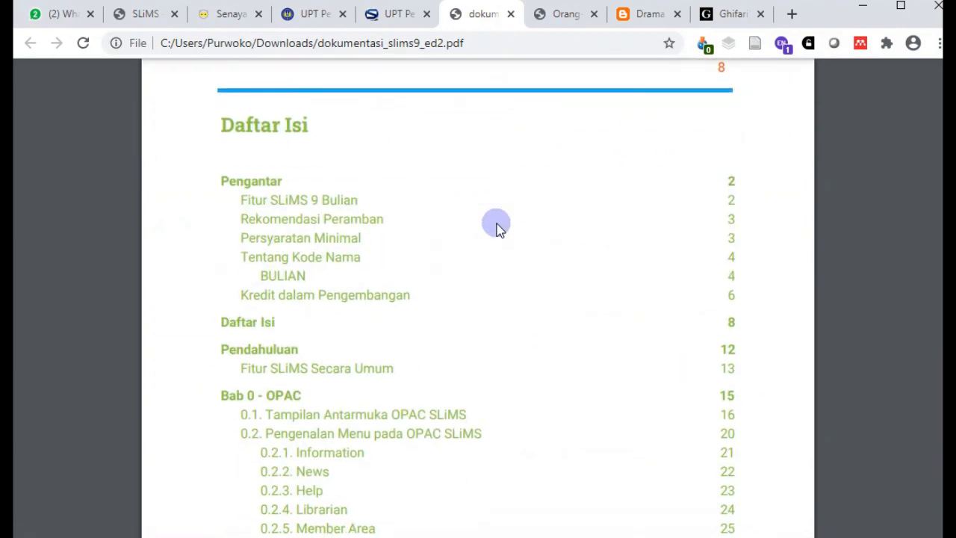
{"action": "scroll", "coordinate": [499, 229], "scroll_direction": "down", "scroll_amount": 6}
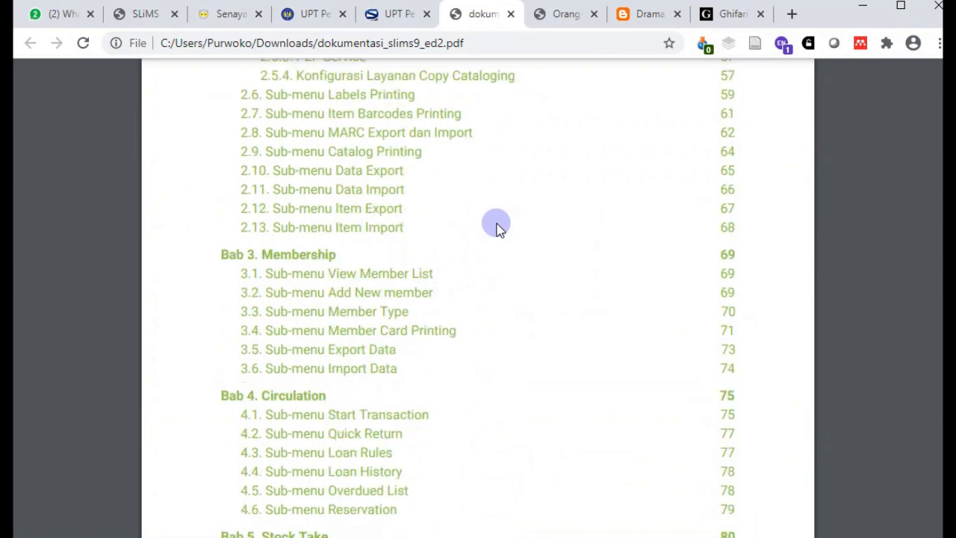
{"action": "scroll", "coordinate": [498, 229], "scroll_direction": "up", "scroll_amount": 10}
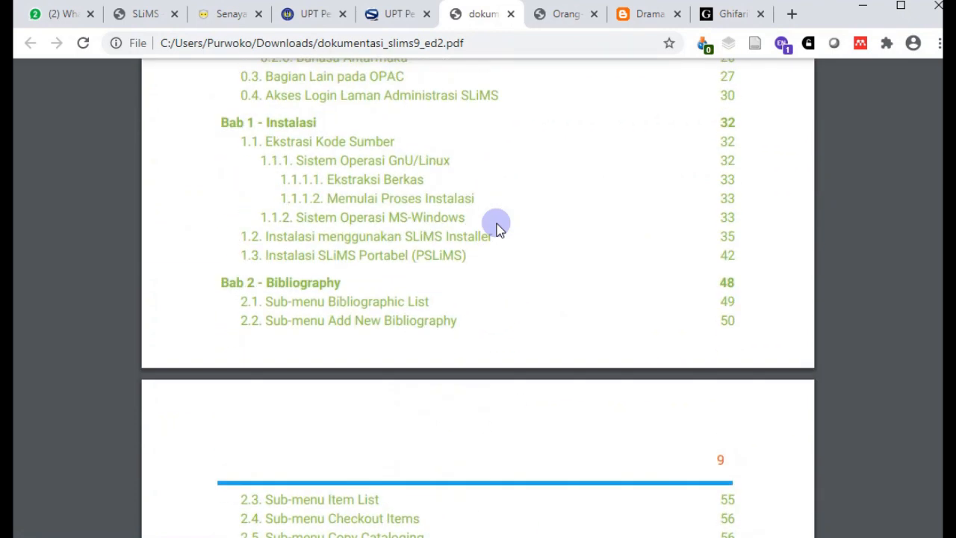
{"action": "scroll", "coordinate": [463, 271], "scroll_direction": "down", "scroll_amount": 2}
- Go to Bab 2 - Bibliography in the documentation and read the Bibliographic List and Add New Bibliography sections, including the metadata field explanations
{"action": "left_click", "coordinate": [316, 198]}
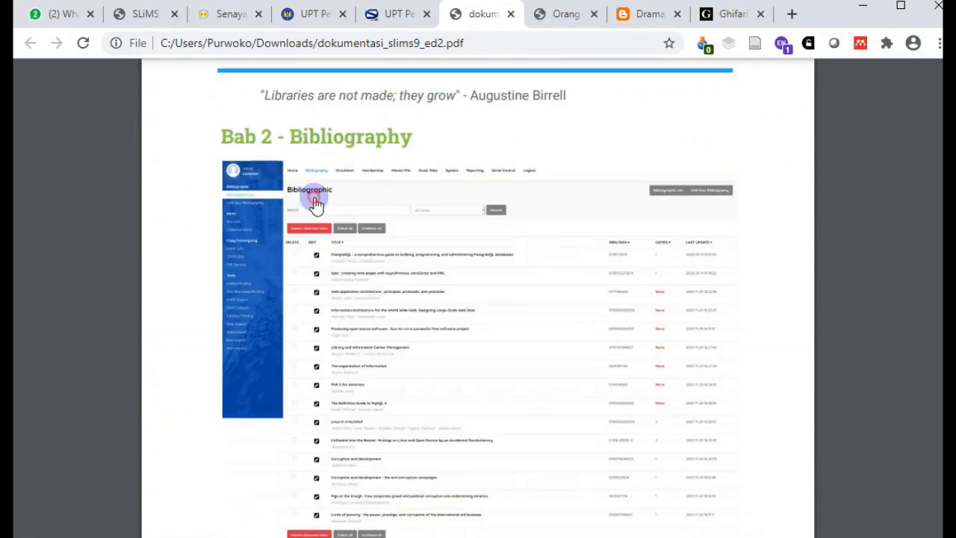
{"action": "scroll", "coordinate": [371, 218], "scroll_direction": "down", "scroll_amount": 10}
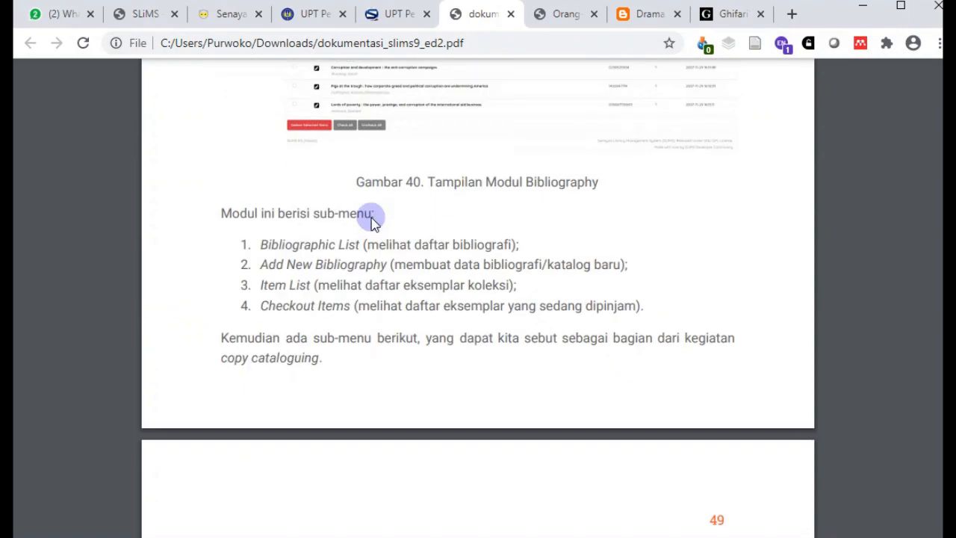
{"action": "scroll", "coordinate": [371, 217], "scroll_direction": "down", "scroll_amount": 10}
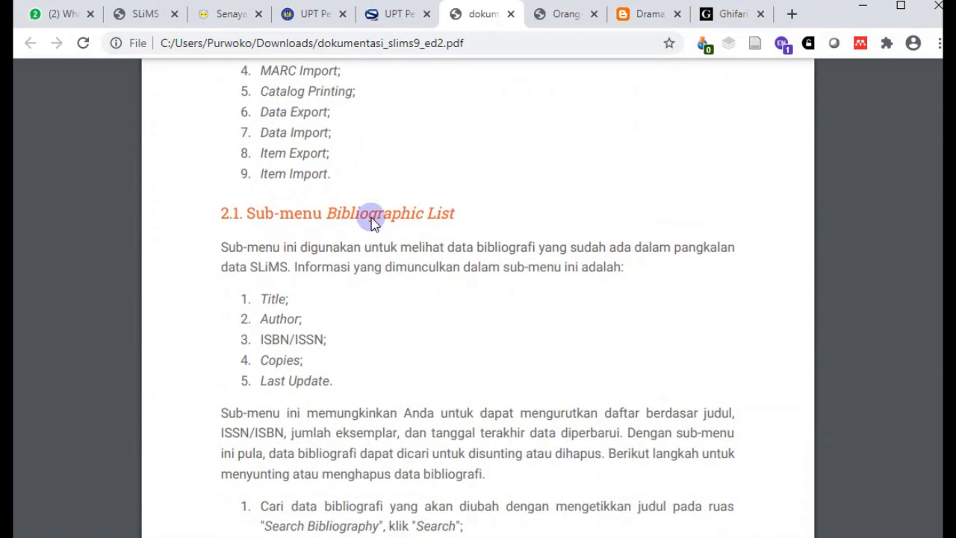
{"action": "scroll", "coordinate": [371, 217], "scroll_direction": "up", "scroll_amount": 3}
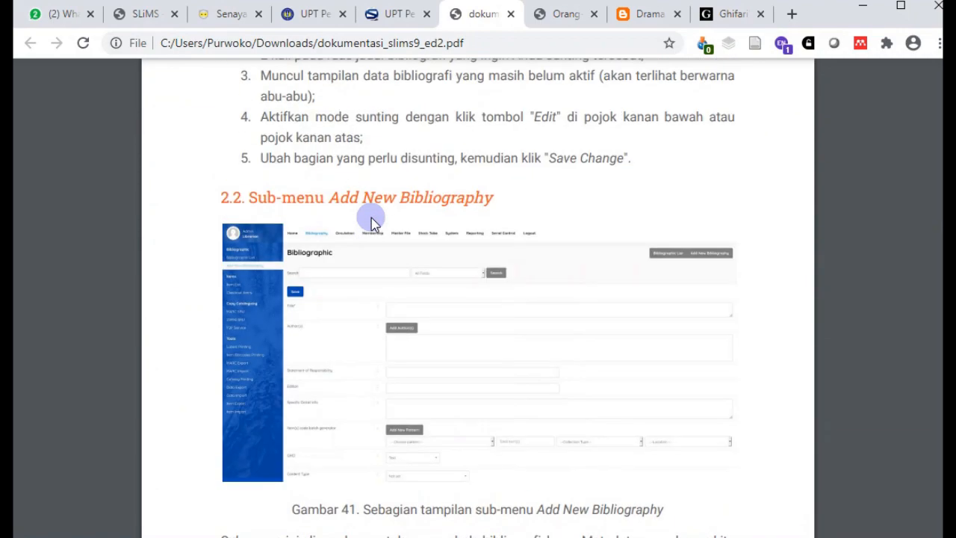
{"action": "scroll", "coordinate": [403, 190], "scroll_direction": "down", "scroll_amount": 5}
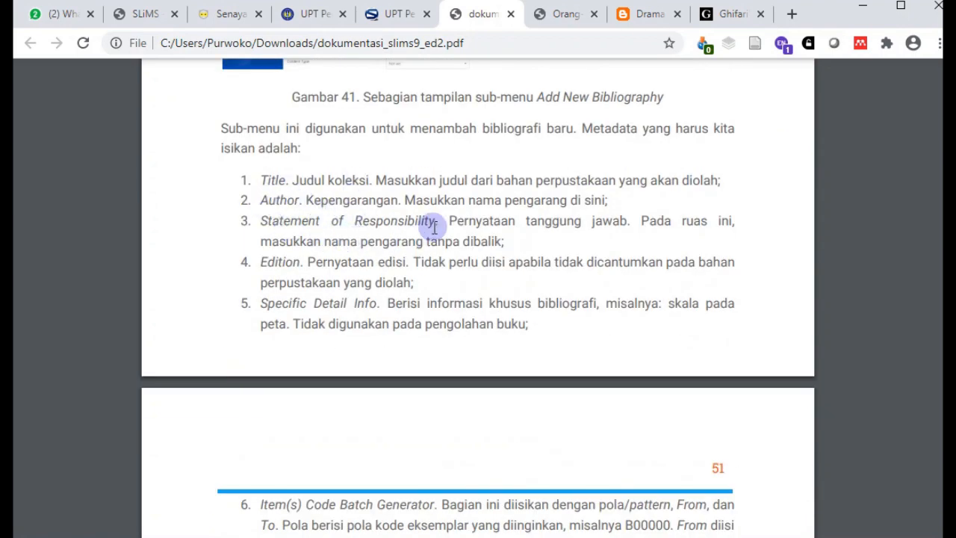
{"action": "scroll", "coordinate": [330, 259], "scroll_direction": "down", "scroll_amount": 9}
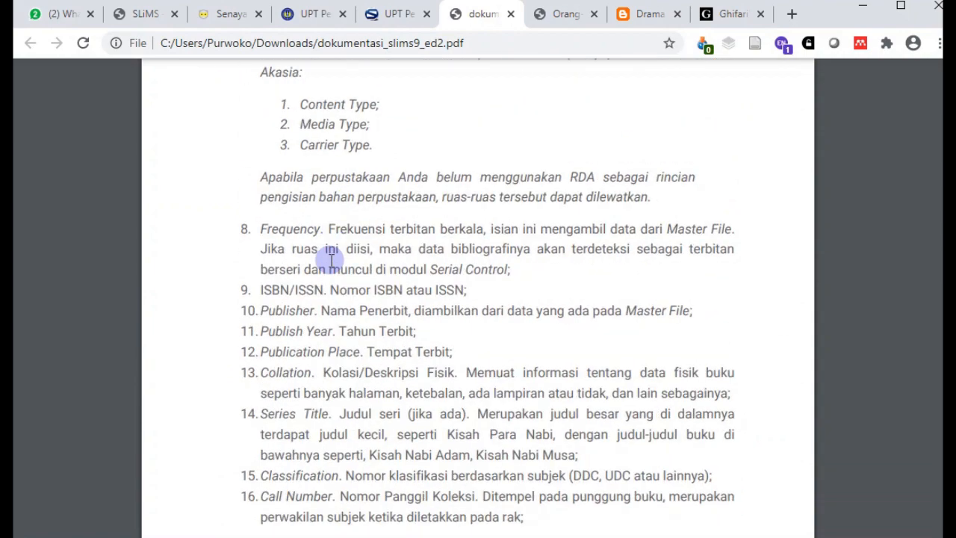
{"action": "scroll", "coordinate": [335, 259], "scroll_direction": "down", "scroll_amount": 4}
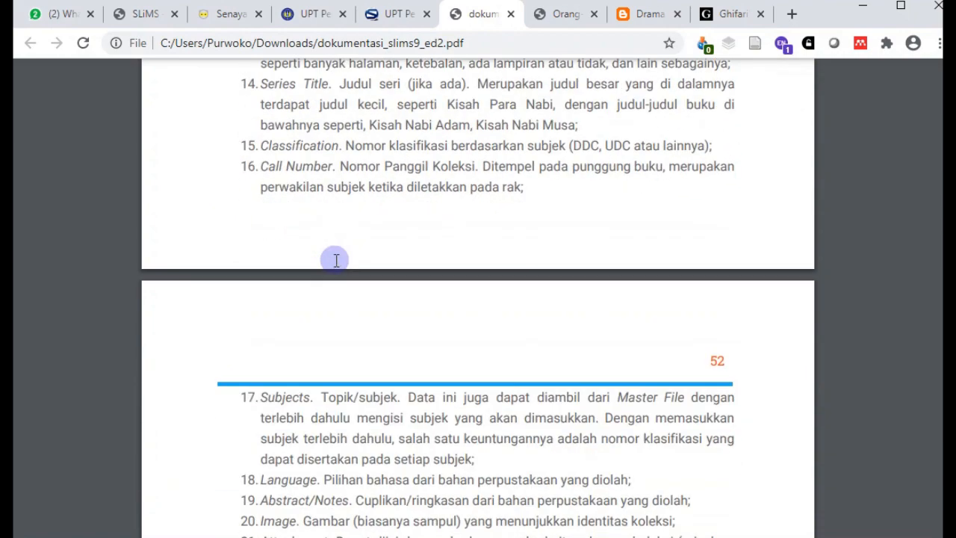
{"action": "scroll", "coordinate": [336, 260], "scroll_direction": "up", "scroll_amount": 5}
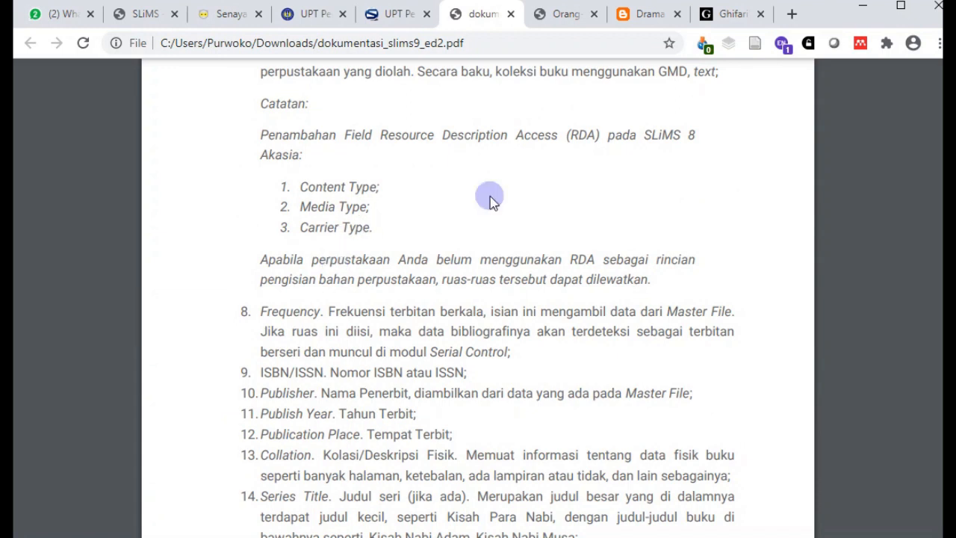
{"action": "left_click", "coordinate": [948, 259]}
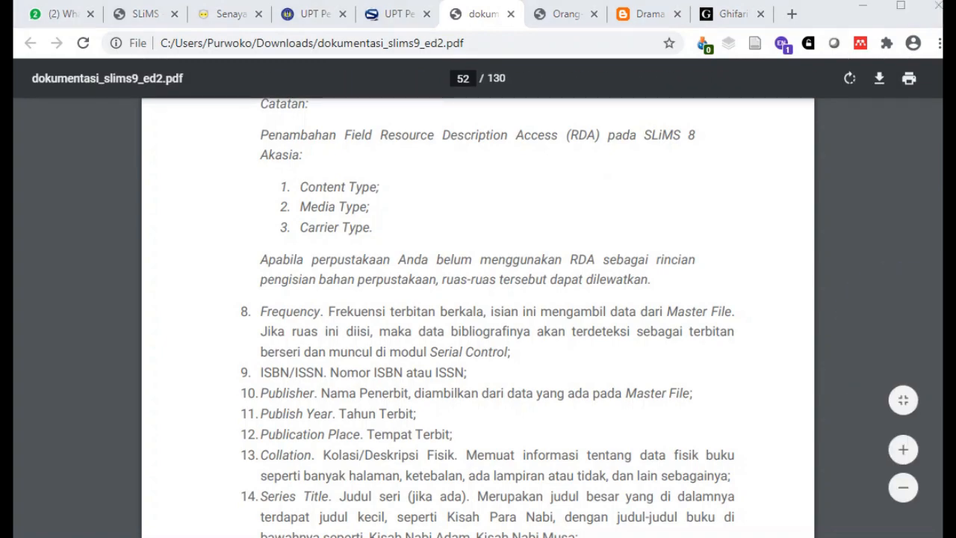